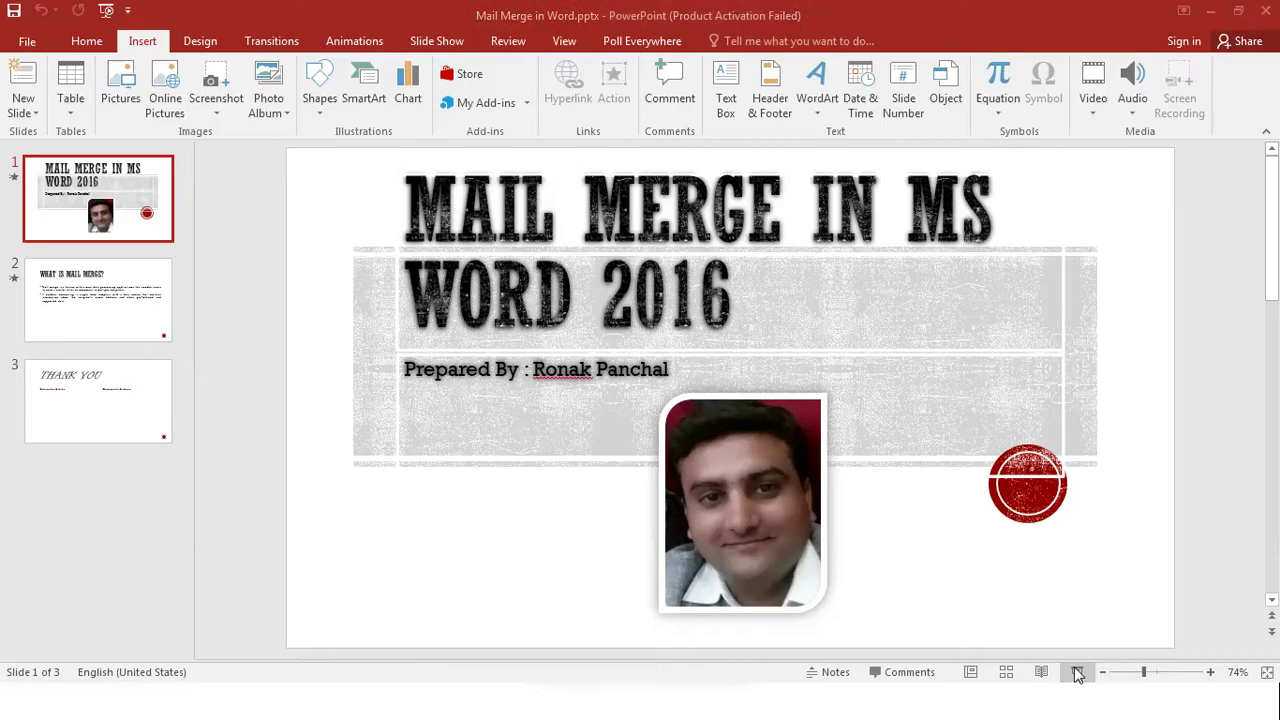
- Bring up the open-windows switcher over the PowerPoint Mail Merge title slide
key(alt+Tab)
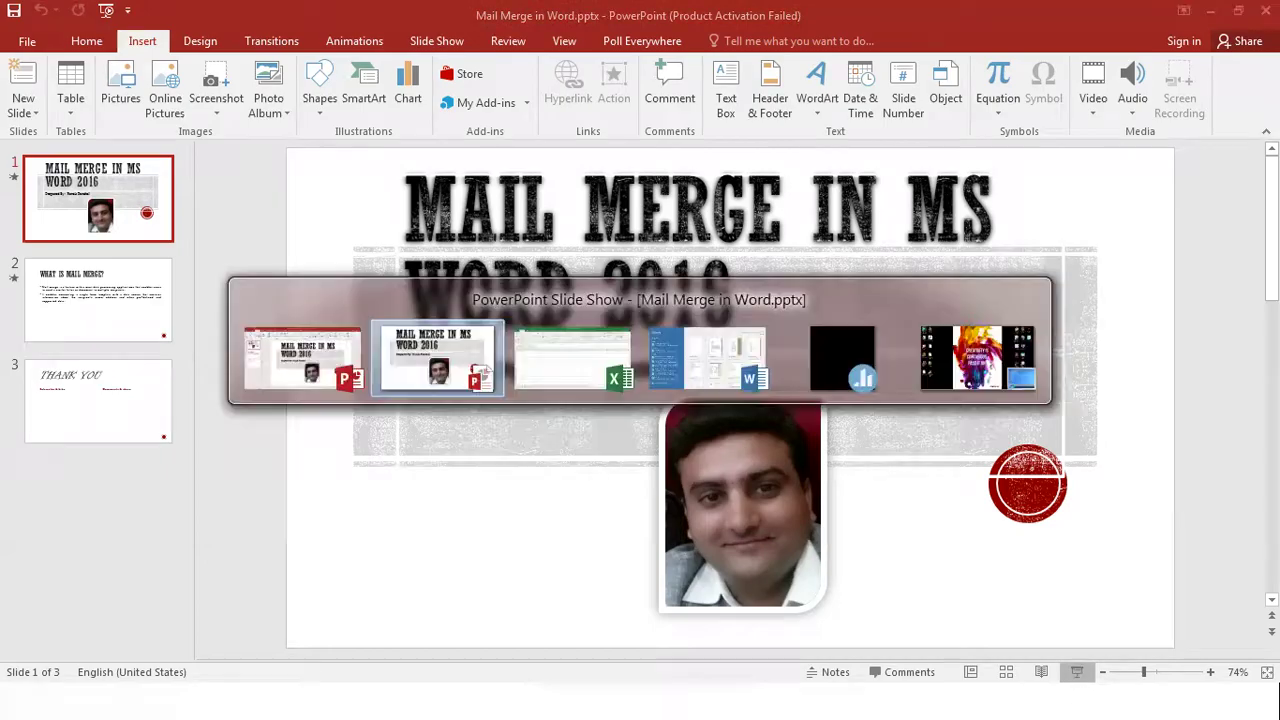
- In the blank Word document, type 'Roll No:' above 'Stud Name :' with an empty line below
key(alt+Tab)
key(alt+Tab)
key(alt+Tab)
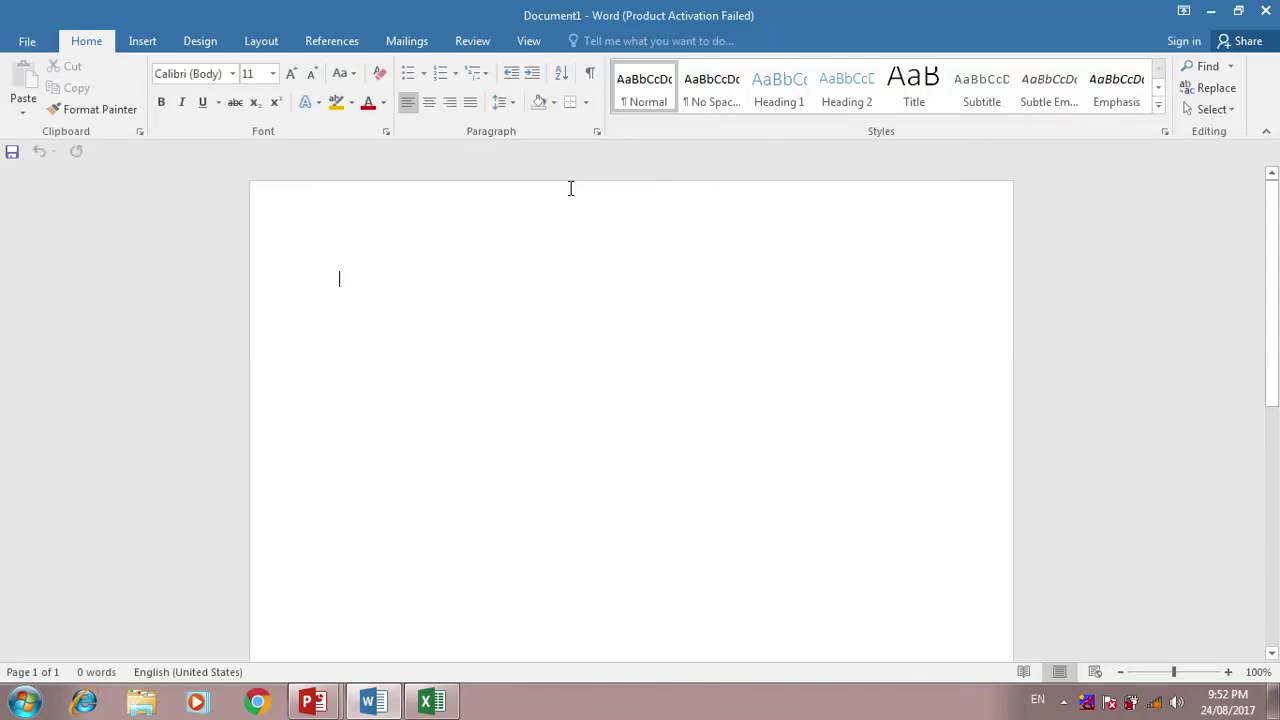
text(St)
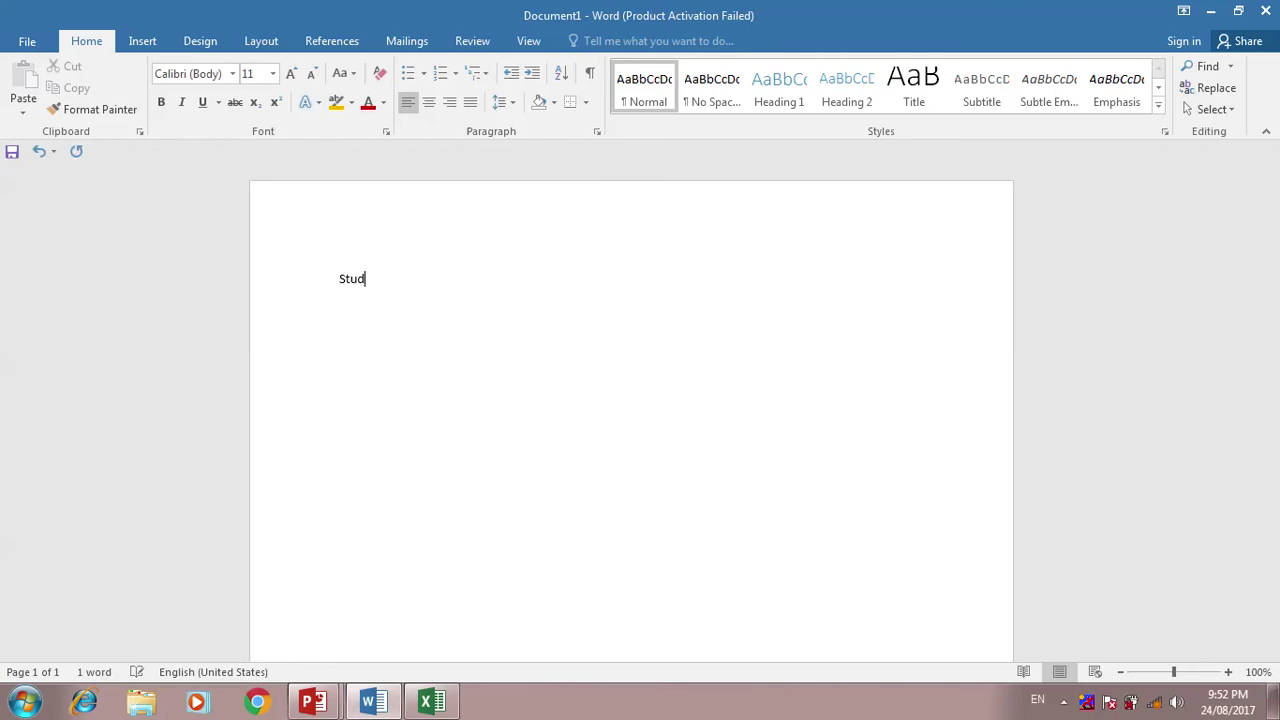
text(ud Name :)
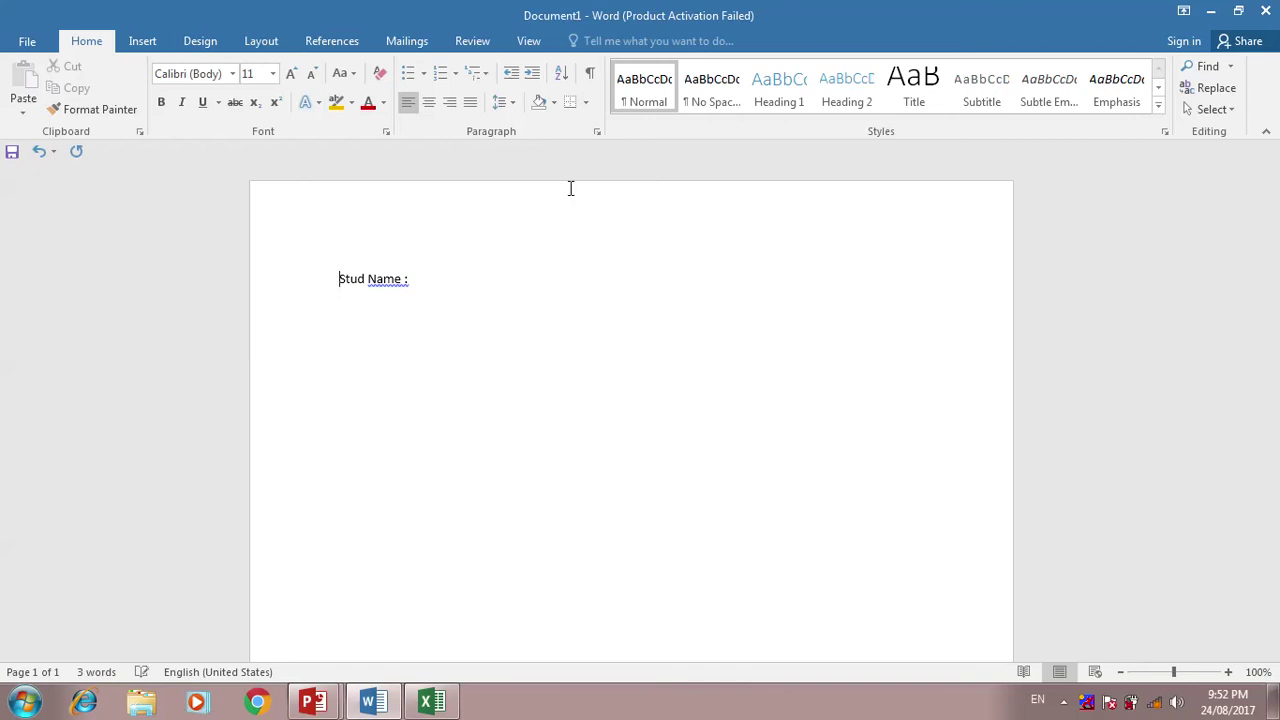
key(Return)
key(Up)
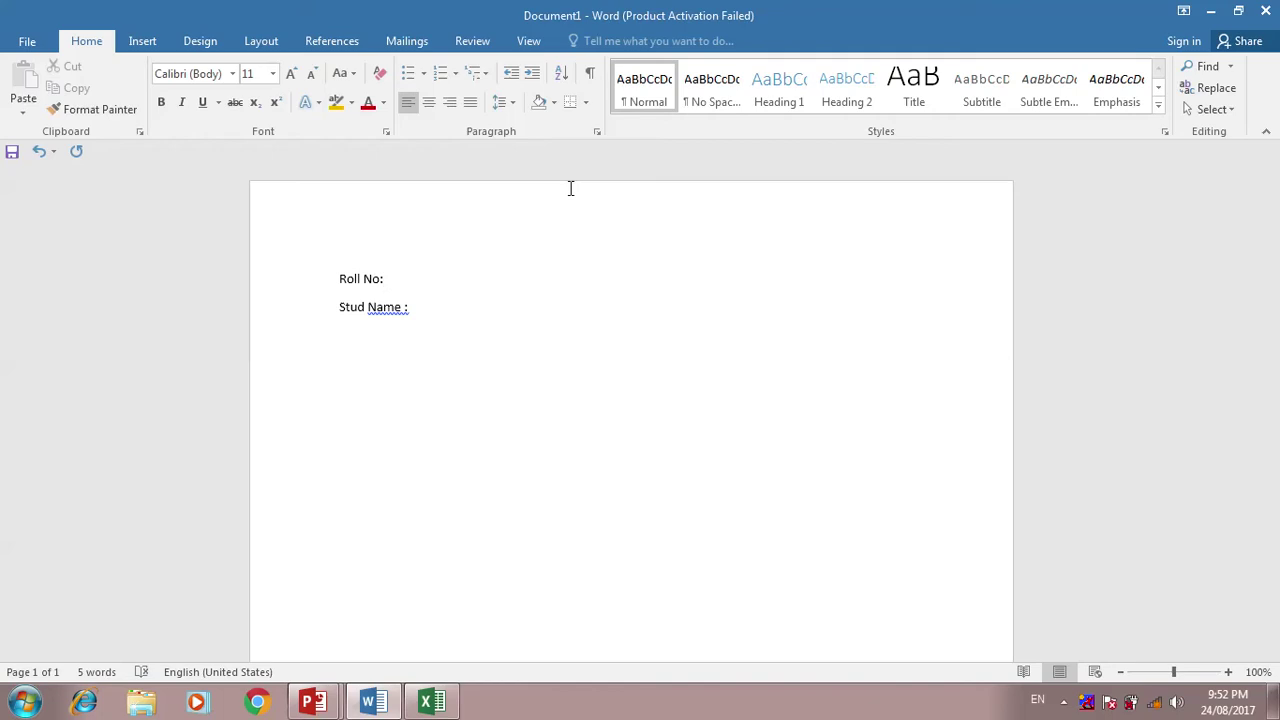
key(Return)
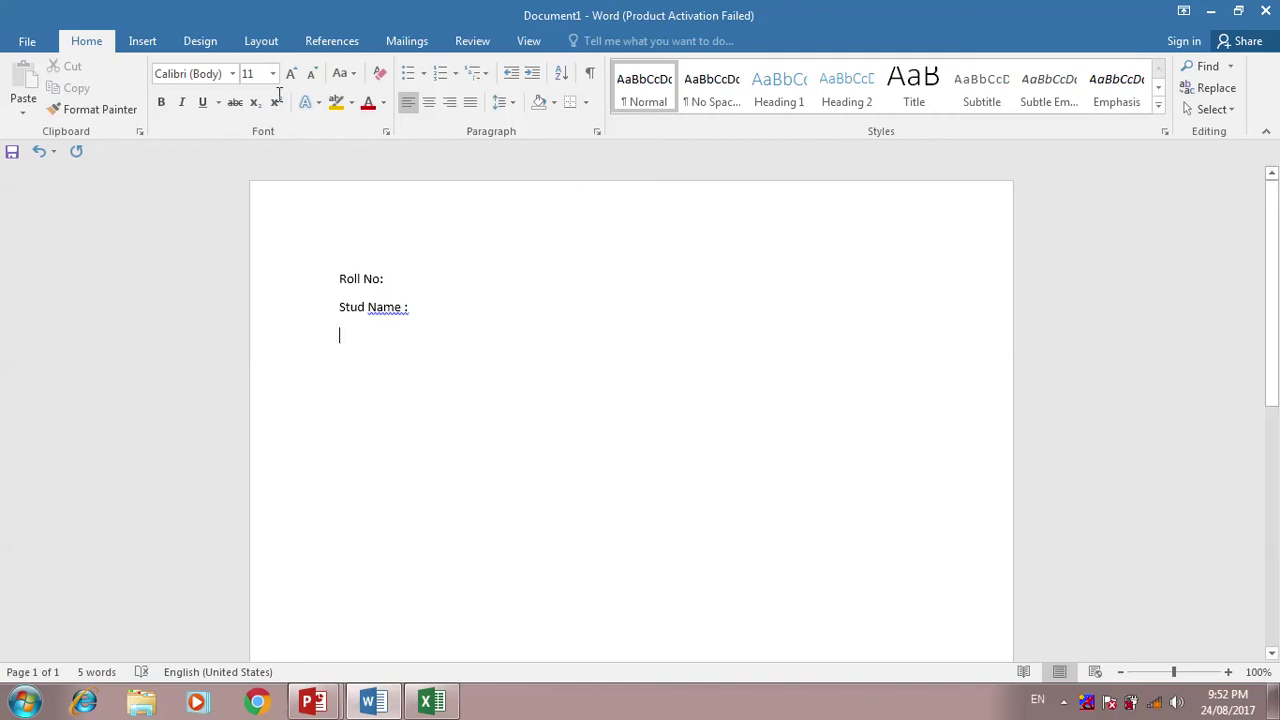
- Insert a four-column, three-row table below the label lines
click(143, 42)
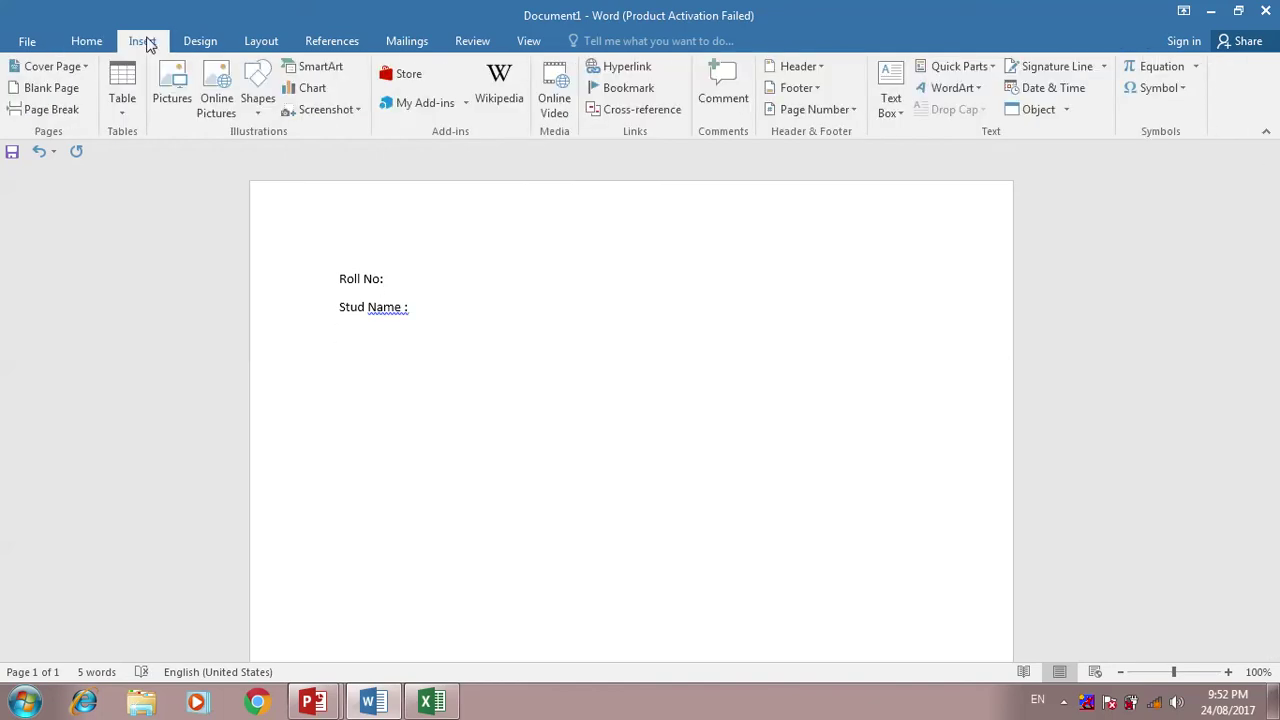
click(126, 112)
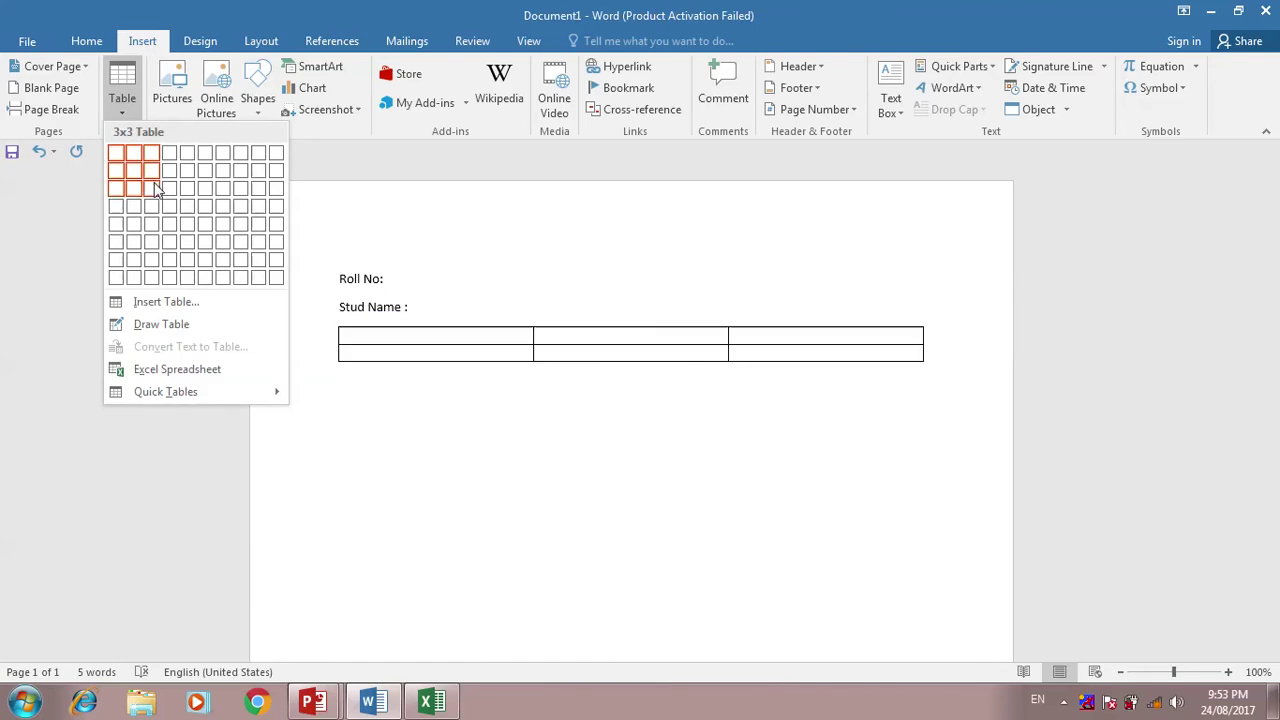
key(Escape)
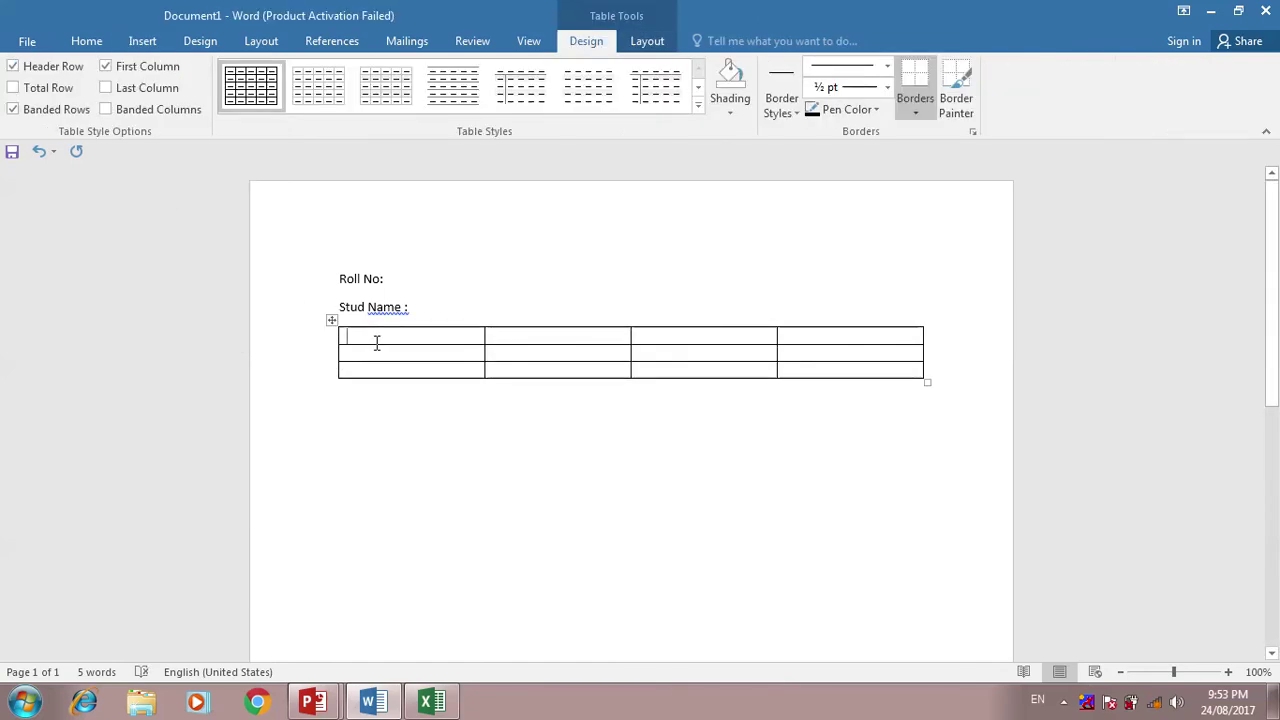
- Type the headings Roll No, Sub1, Sub2 and Sub3 across the table's first row
text(Roll)
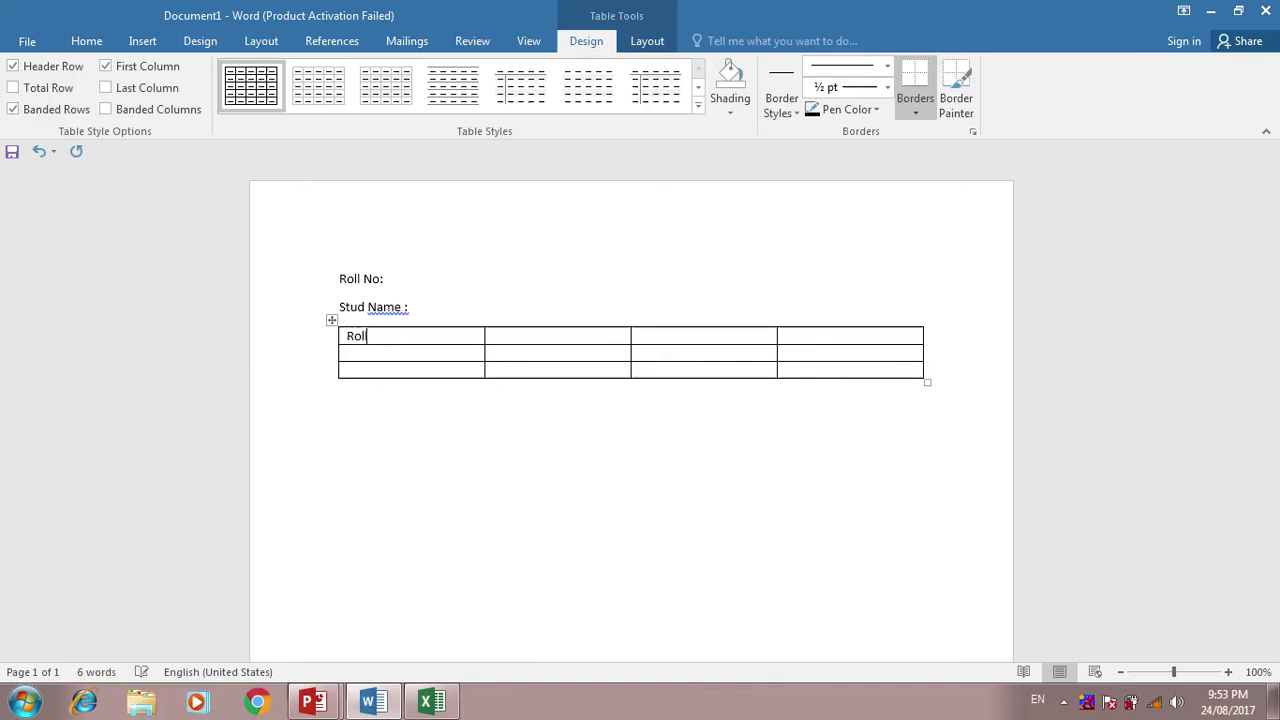
text( No)
key(Tab)
text(Sub1)
key(Tab)
text(Sub2)
key(Tab)
text(Sub3)
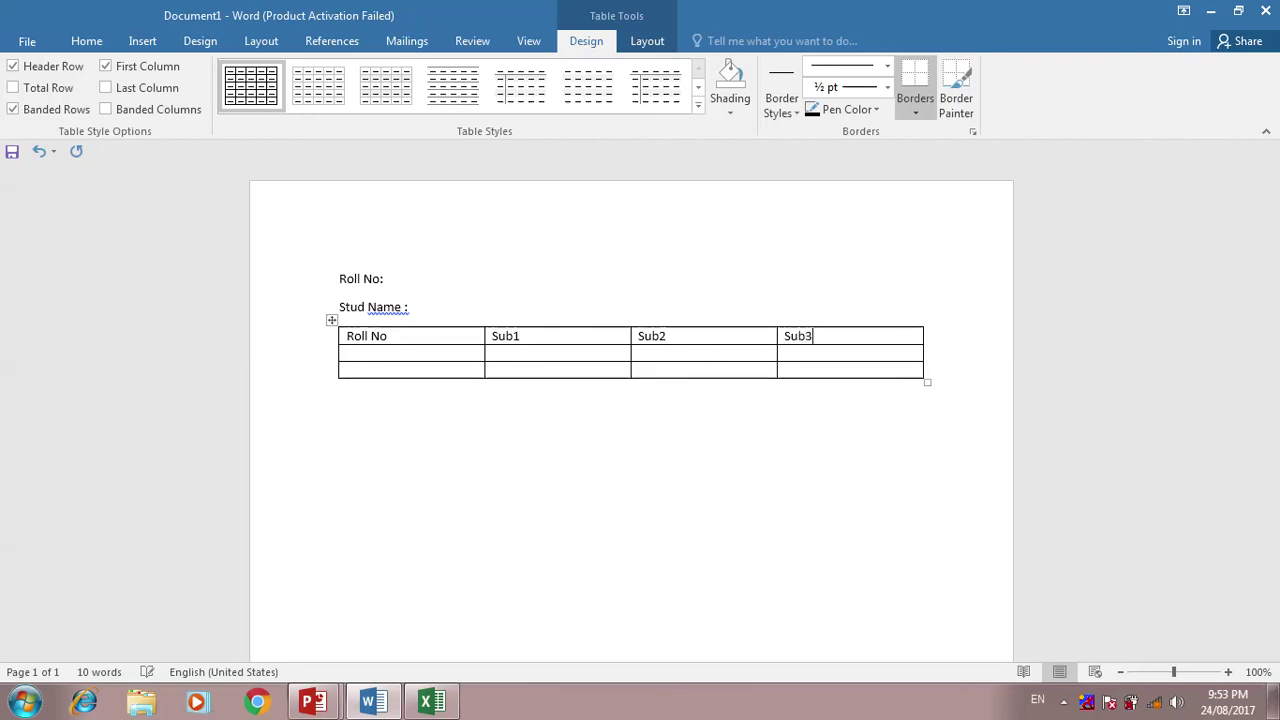
- Delete the Roll No column from the table
click(387, 323)
right_click(387, 323)
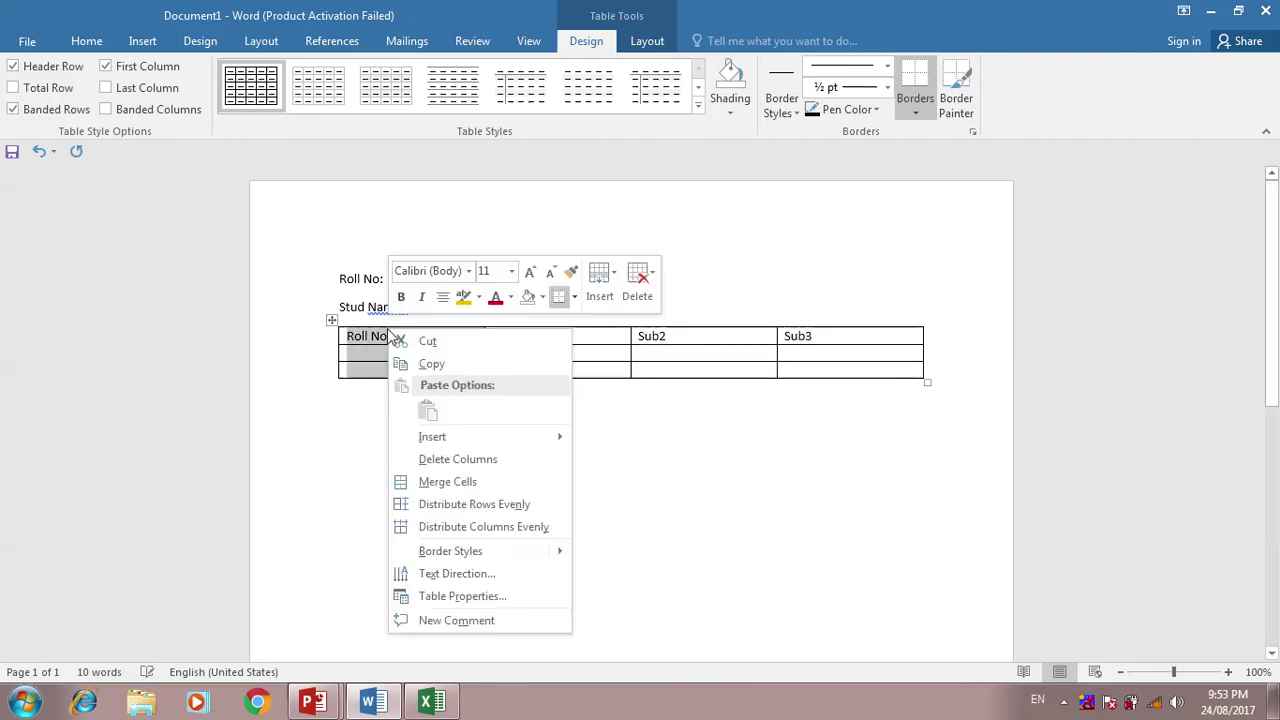
click(447, 459)
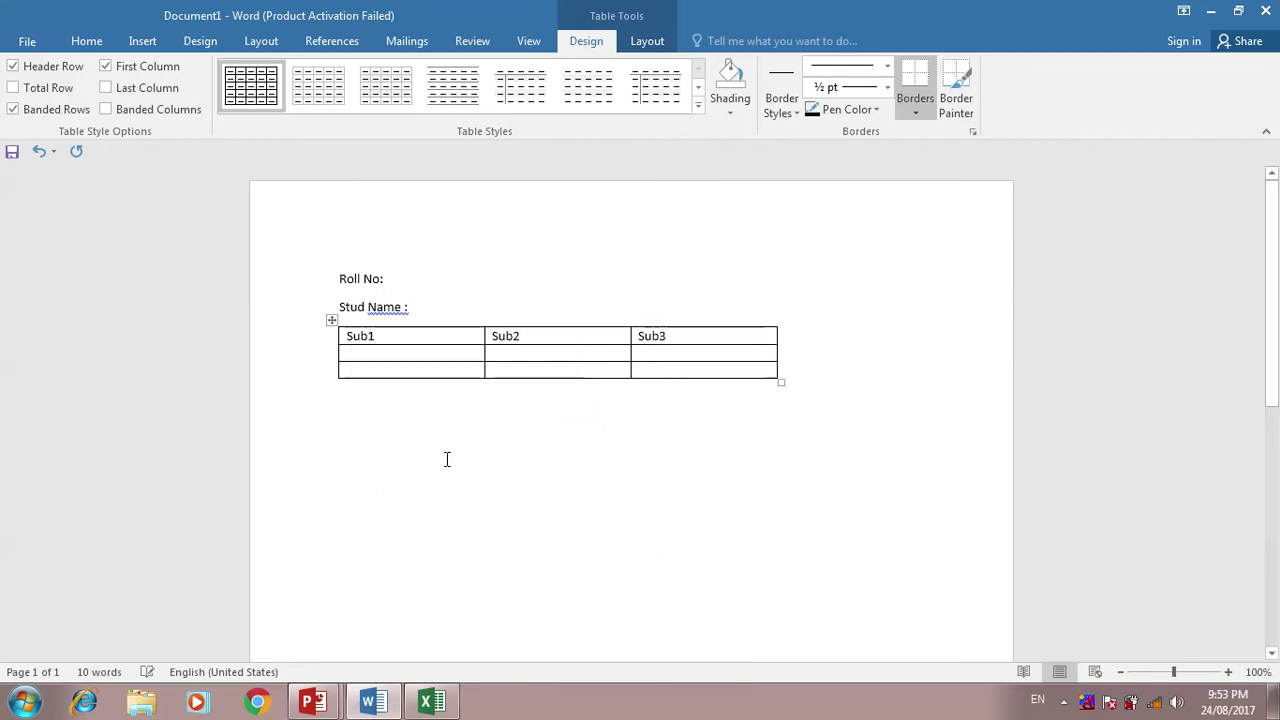
- Insert a column left of Sub3 and relabel the last two headings Sub3 and Total
right_click(724, 324)
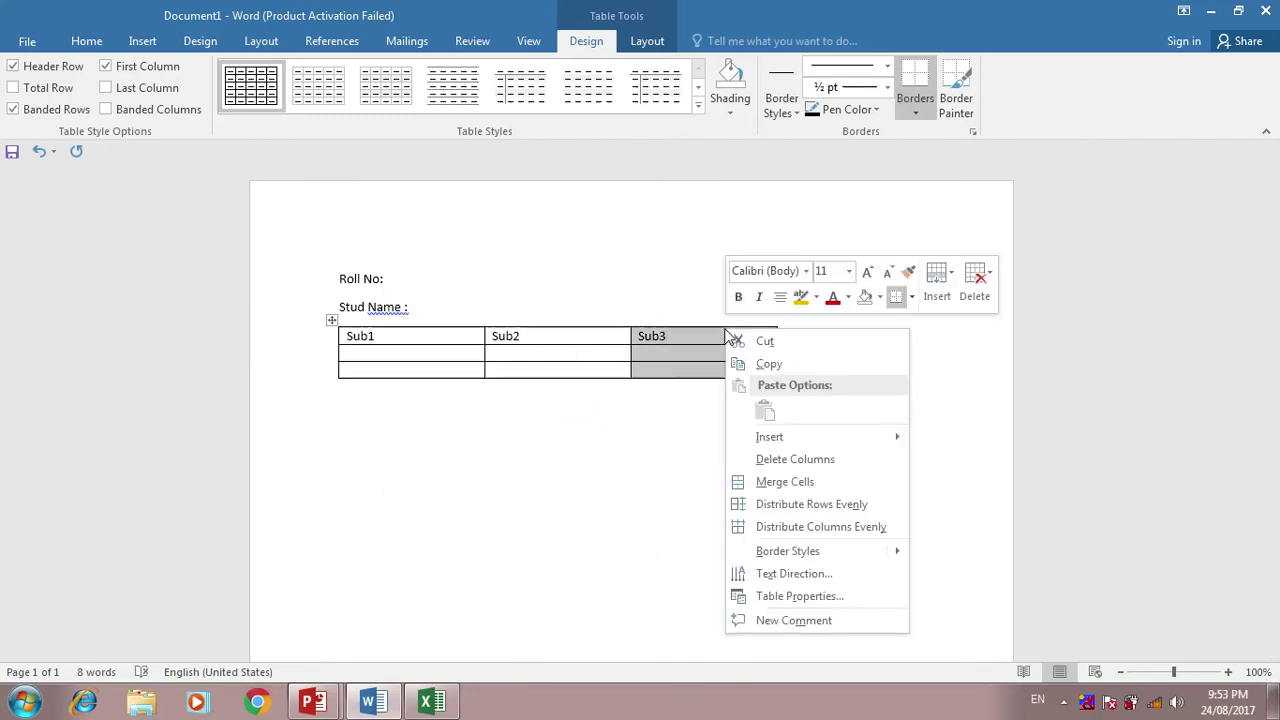
mouse_move(822, 434)
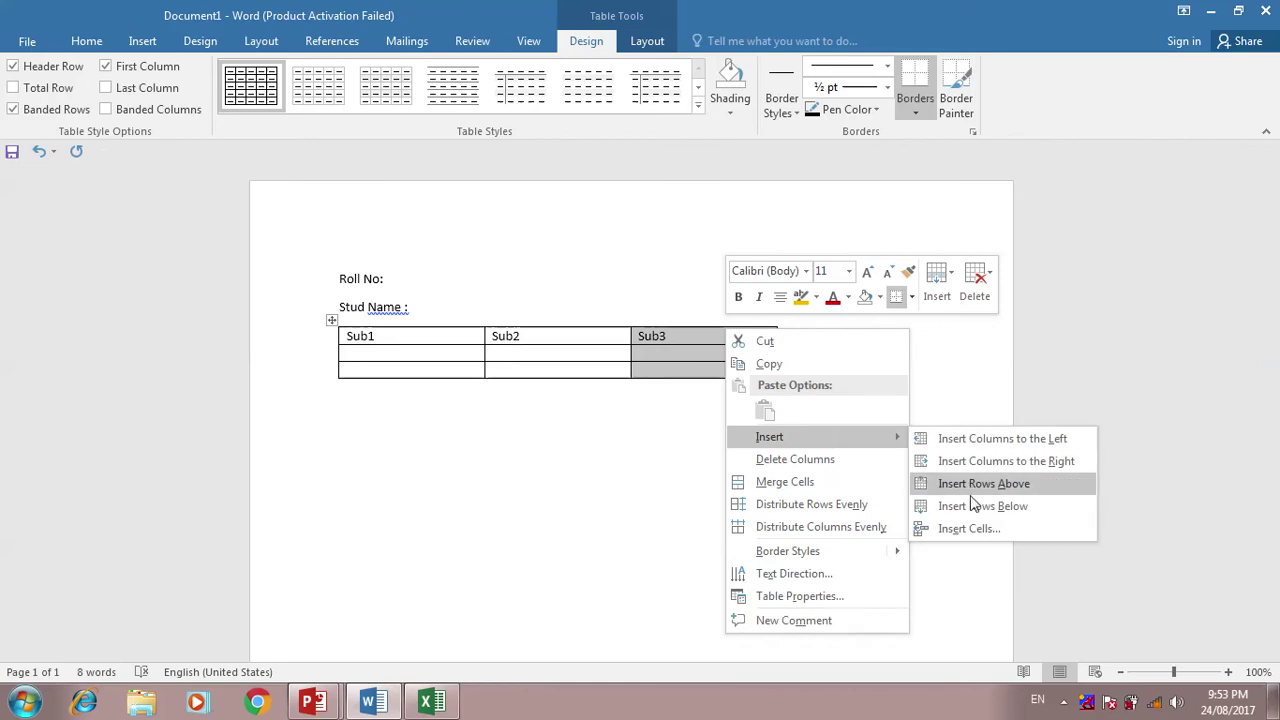
click(1005, 440)
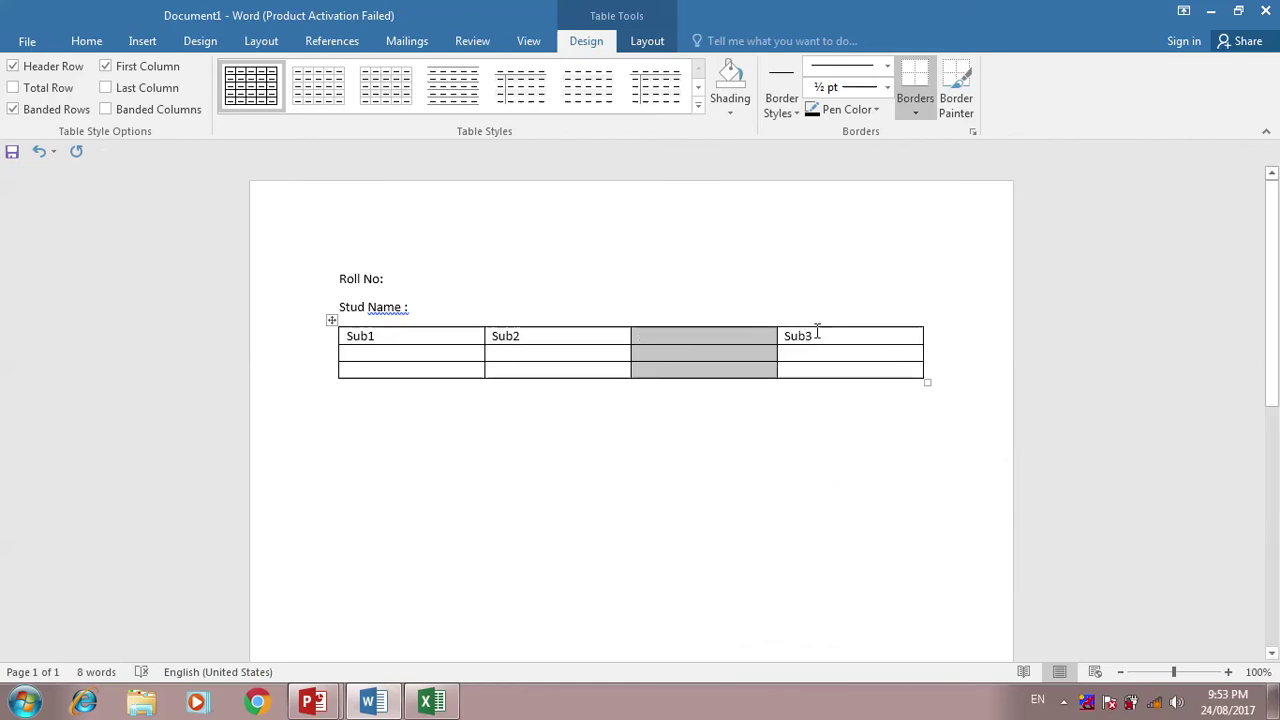
click(768, 335)
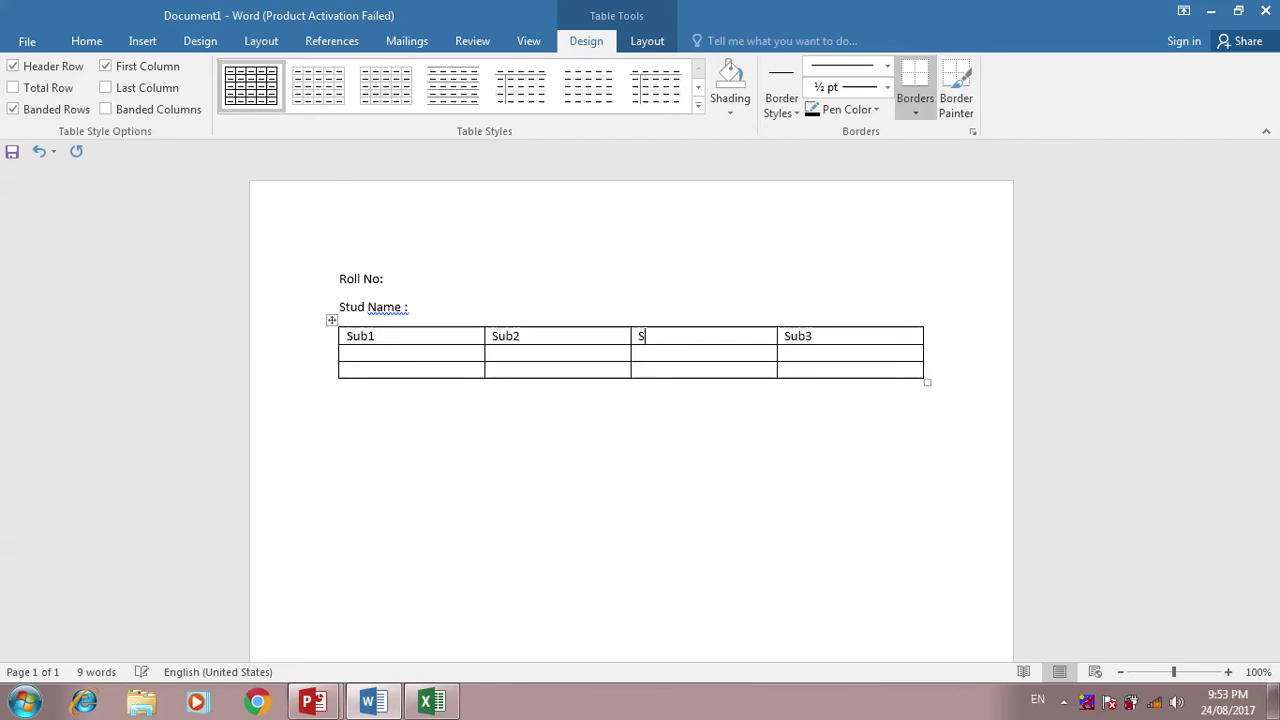
text(Sub3)
key(Right)
key(Delete)
key(Delete)
key(Delete)
key(Delete)
text(Total)
key(ctrl+s)
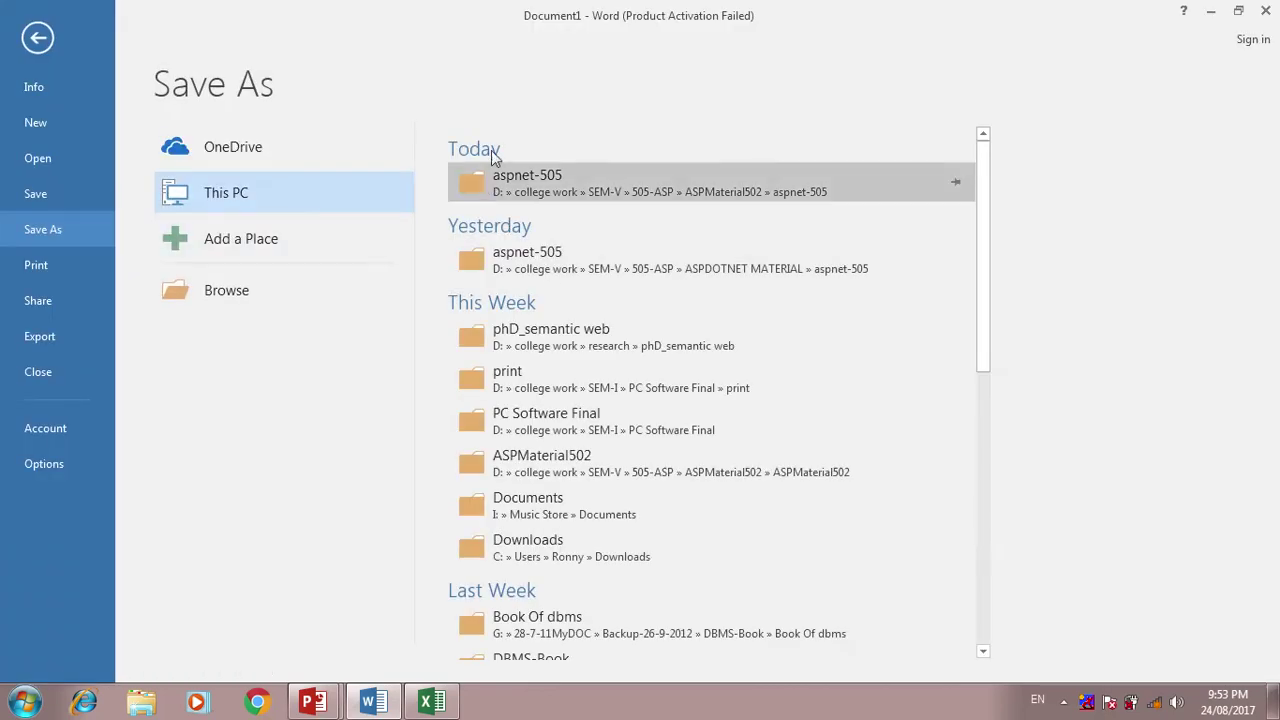
click(40, 42)
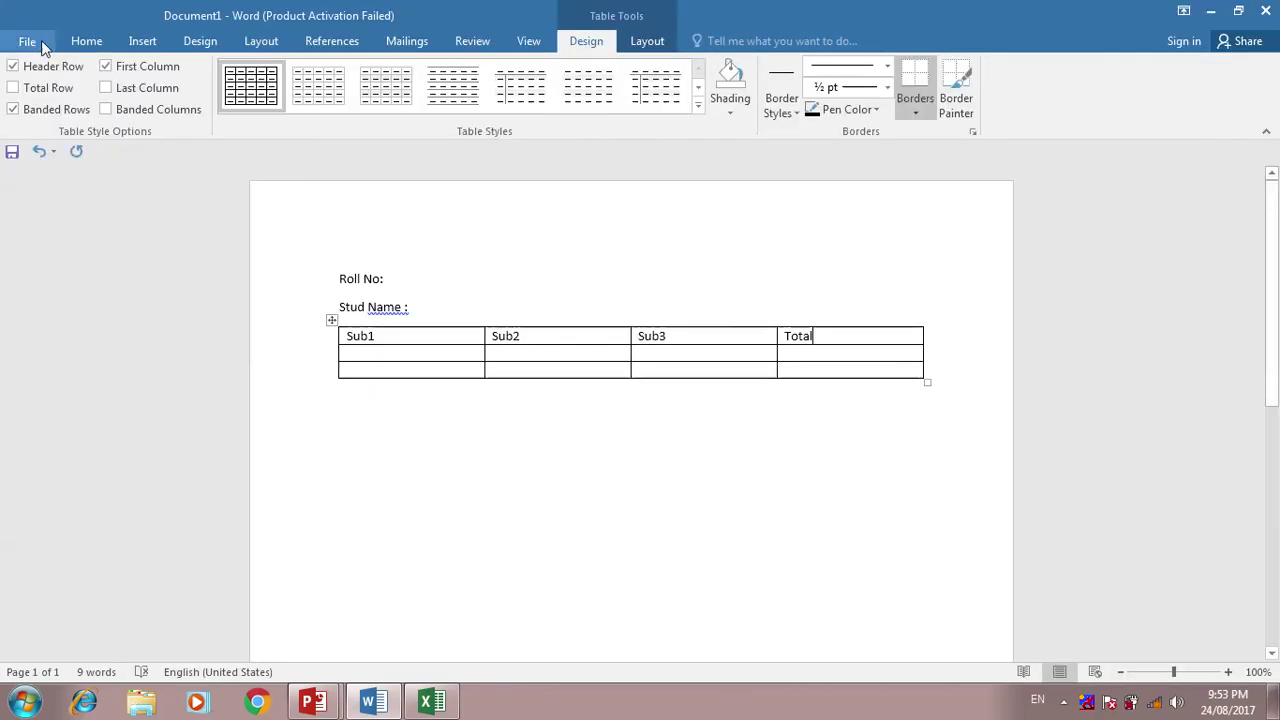
- In the blank Excel workbook, enter RollNo, Name, Sub1, Sub2, Sub3, Total across A1:F1
click(432, 703)
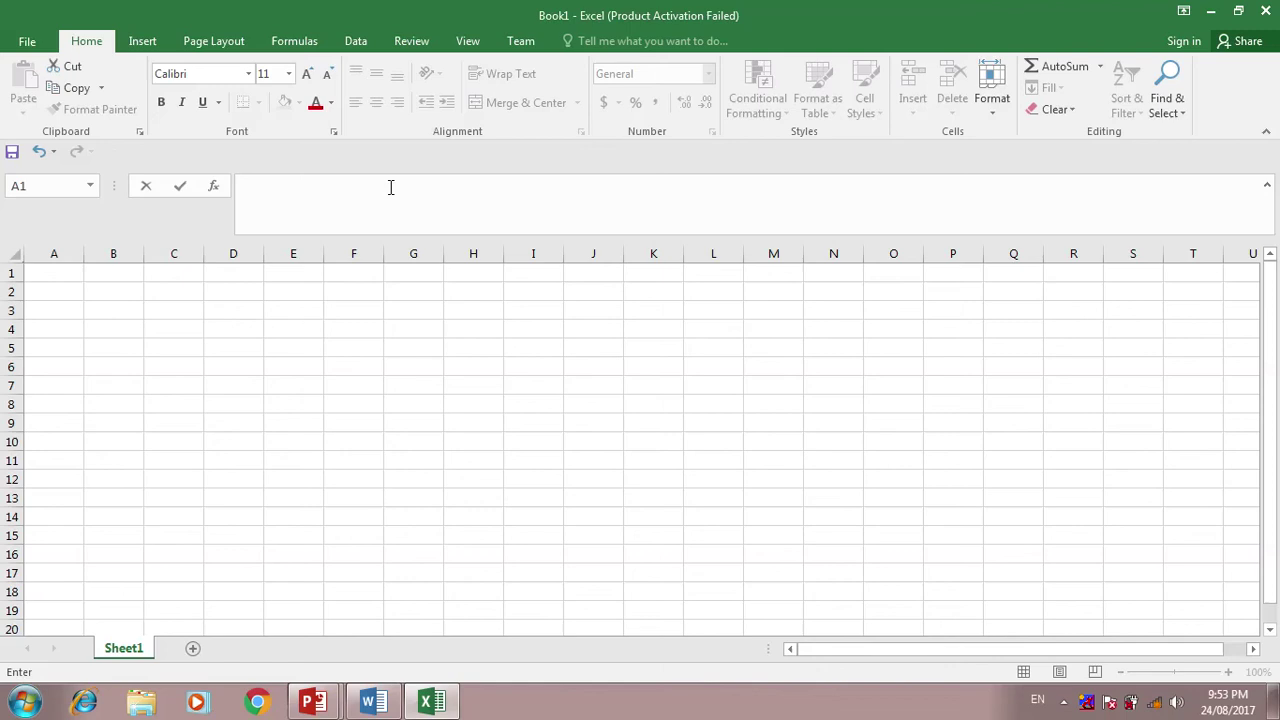
text(R)
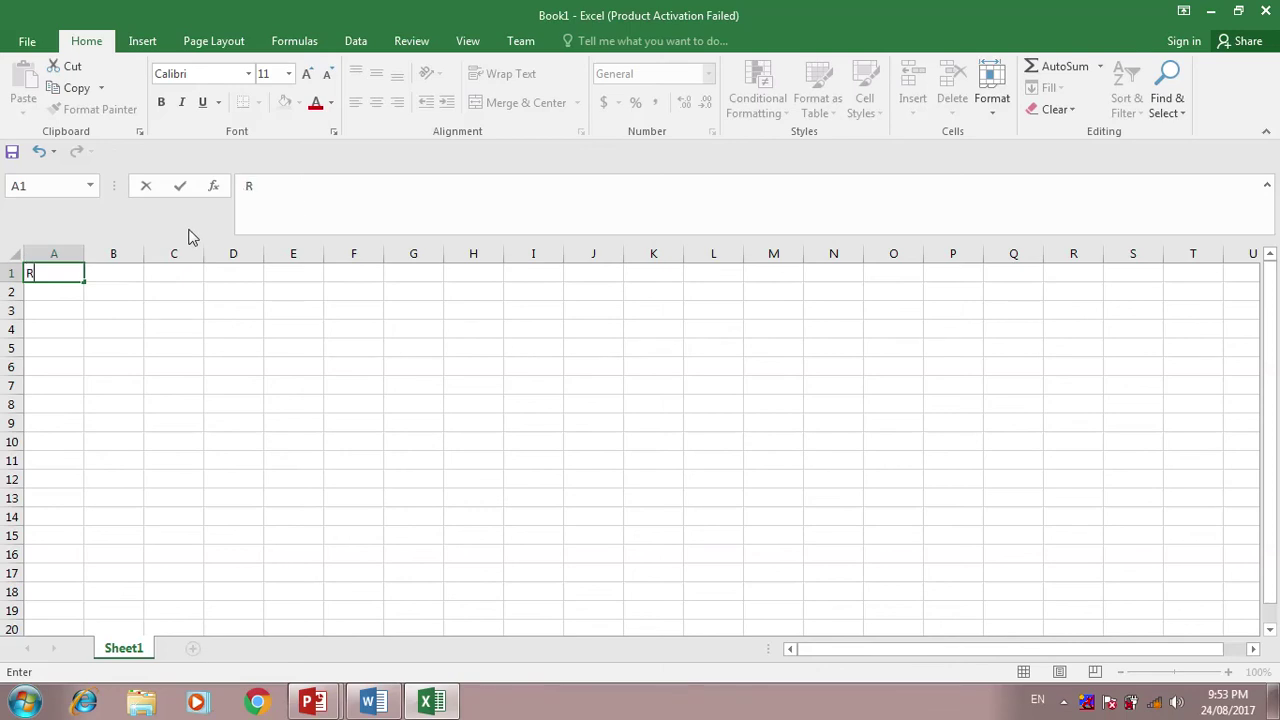
text(ollNo)
key(Tab)
text(Name)
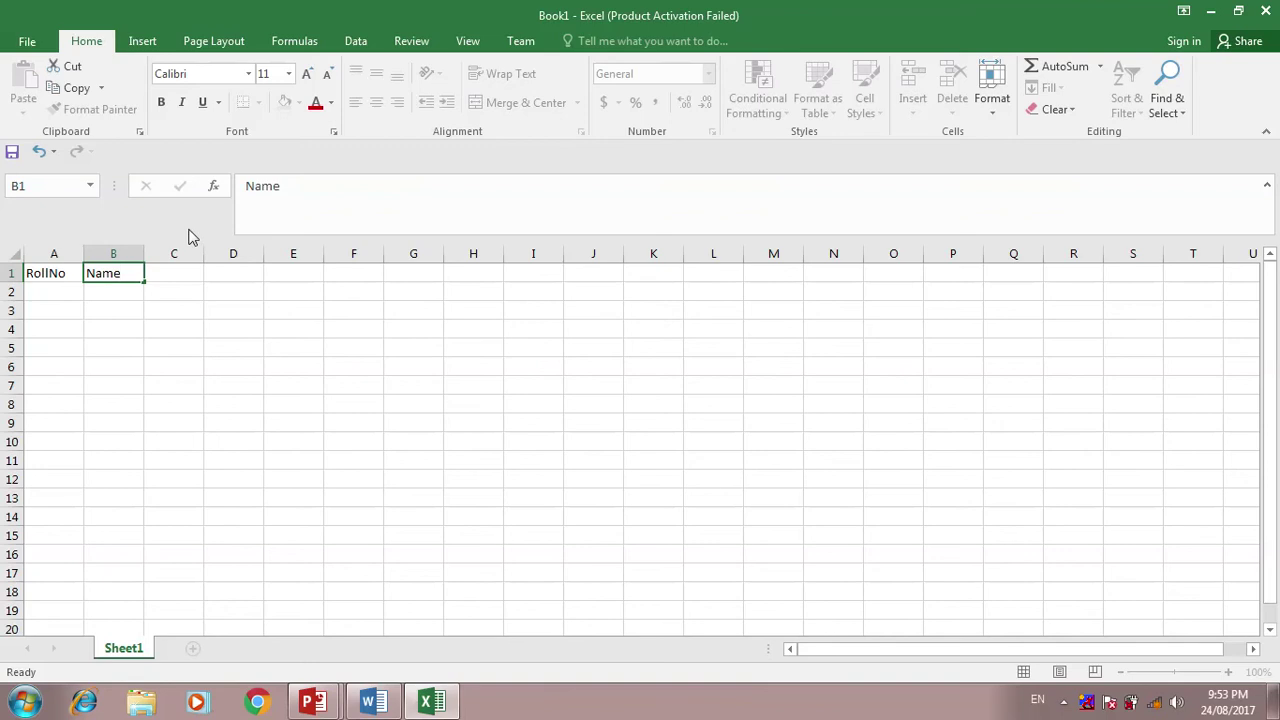
key(Tab)
text(Sub)
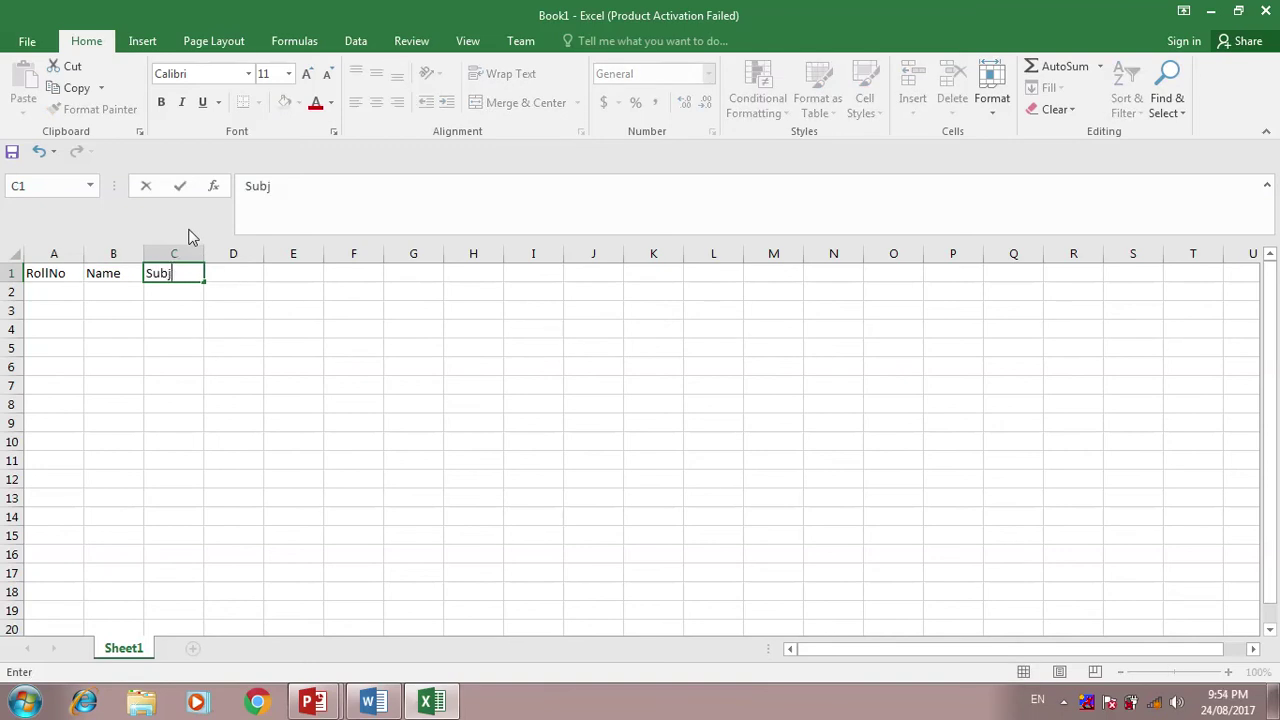
key(Tab)
text(Sub2)
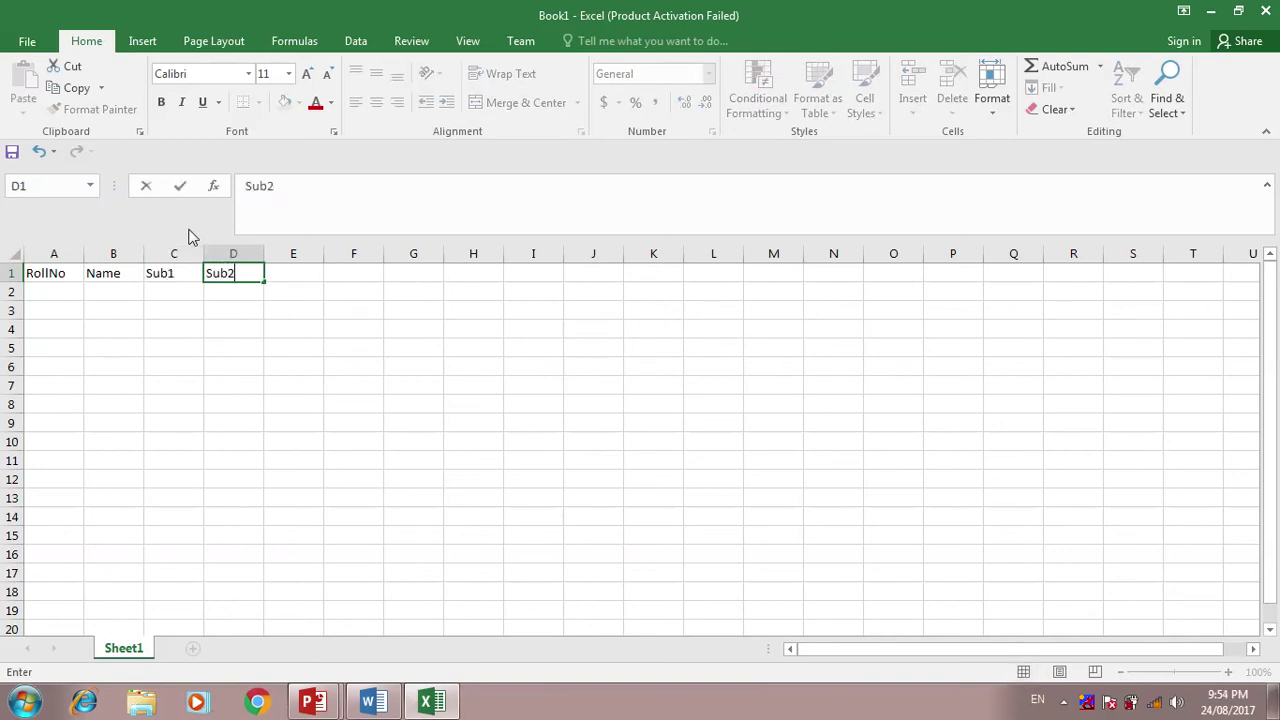
key(Tab)
text(S)
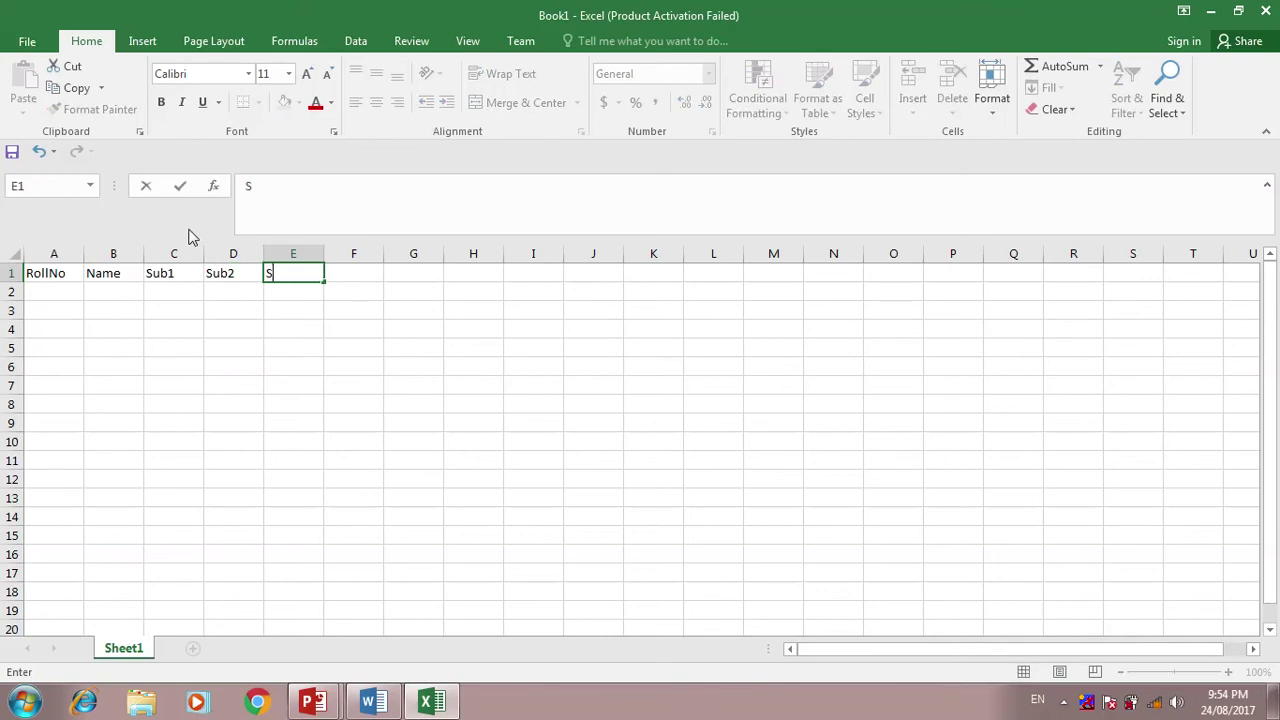
text(ub3)
key(Tab)
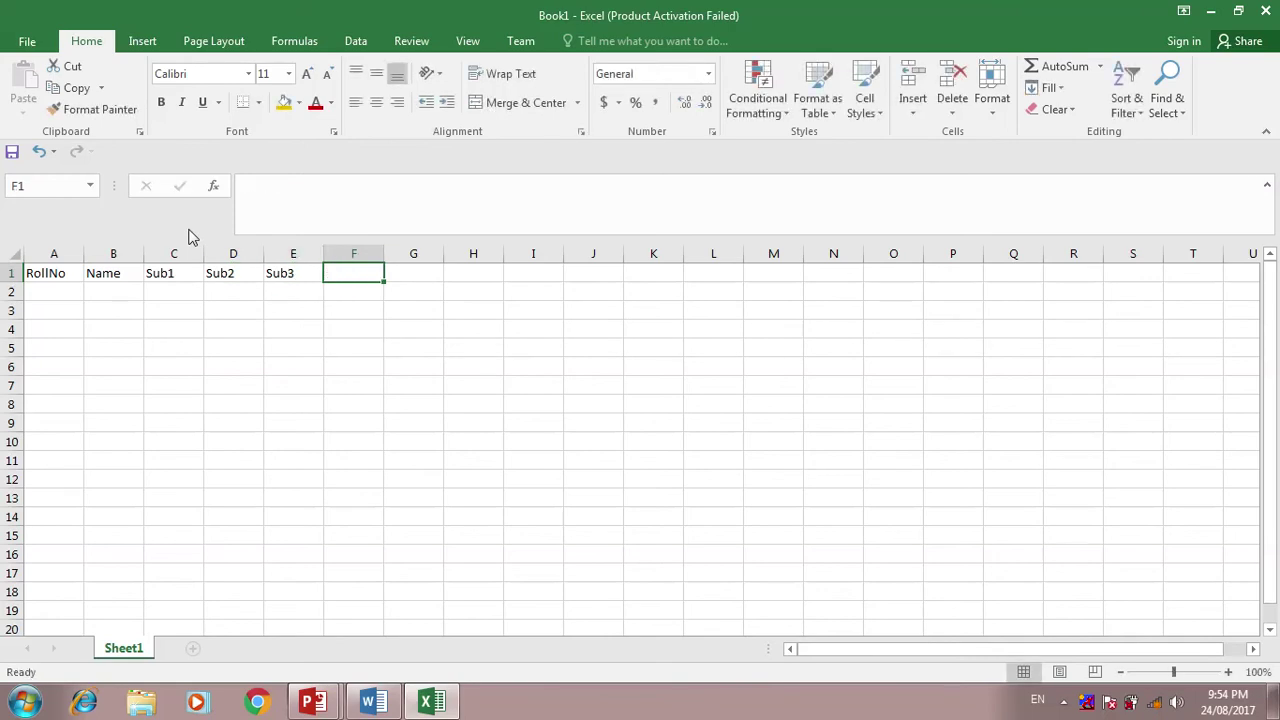
text(Total)
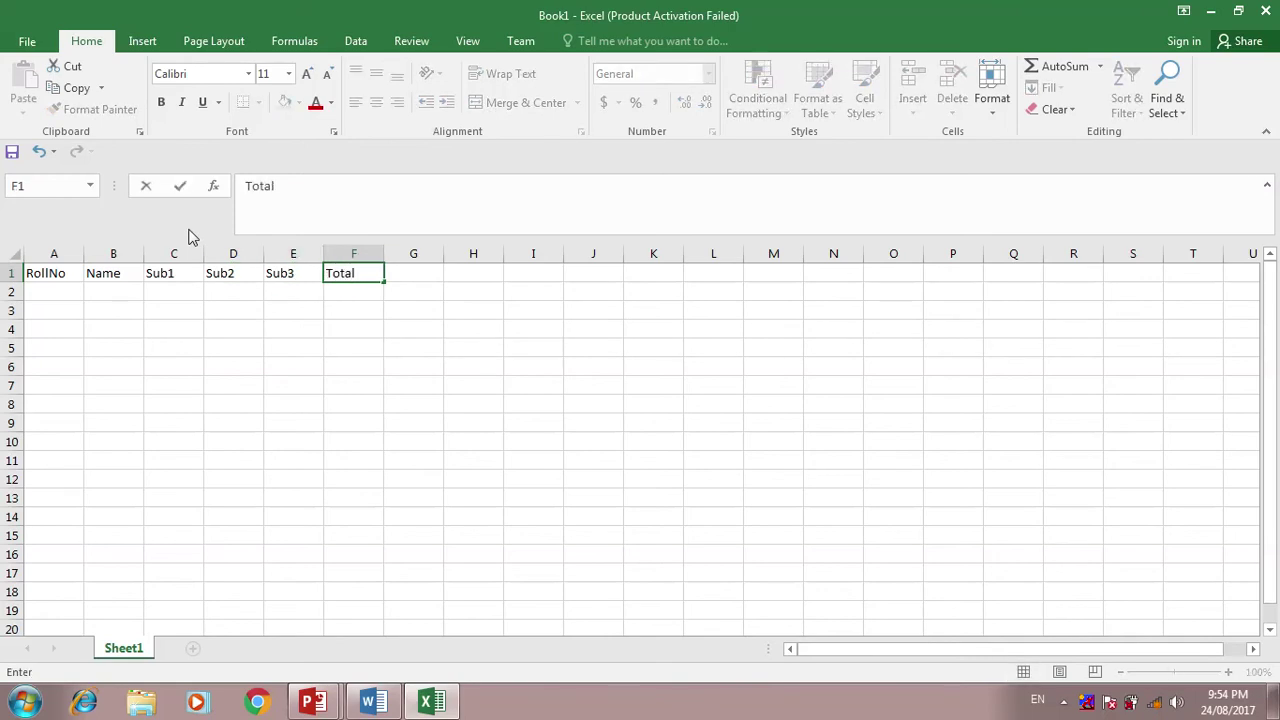
key(Return)
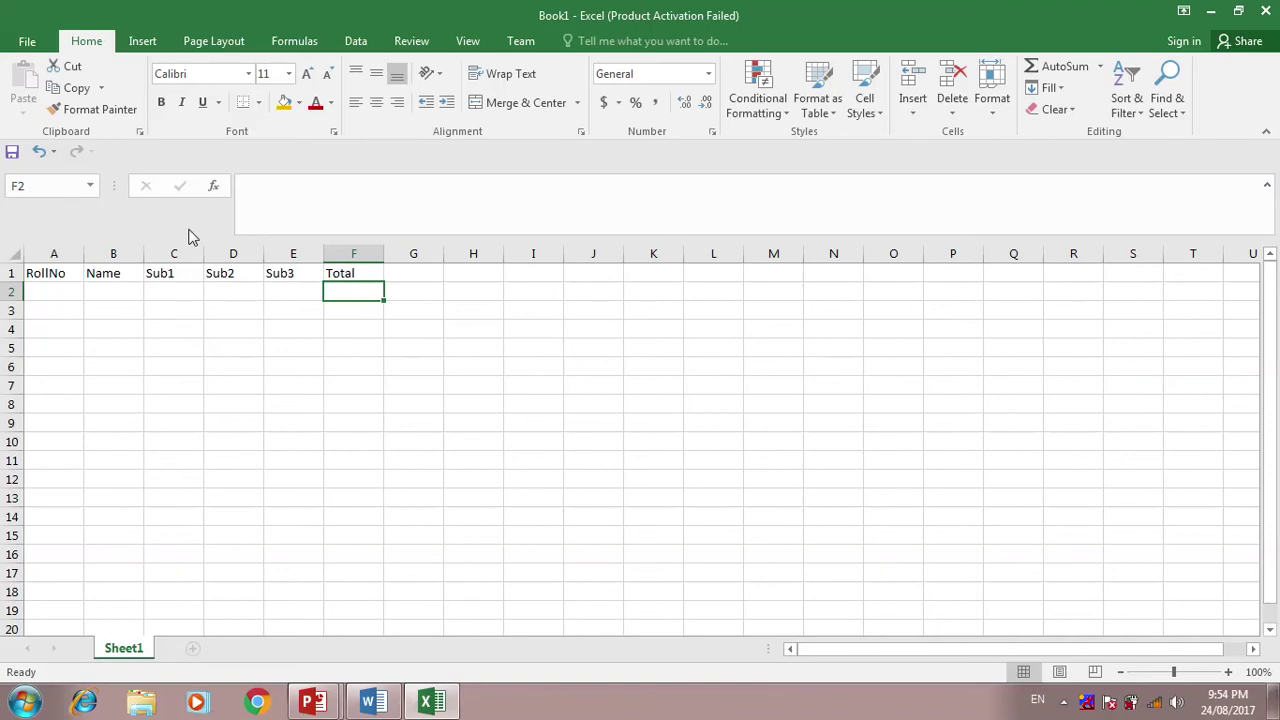
text(17)
key(BackSpace)
key(BackSpace)
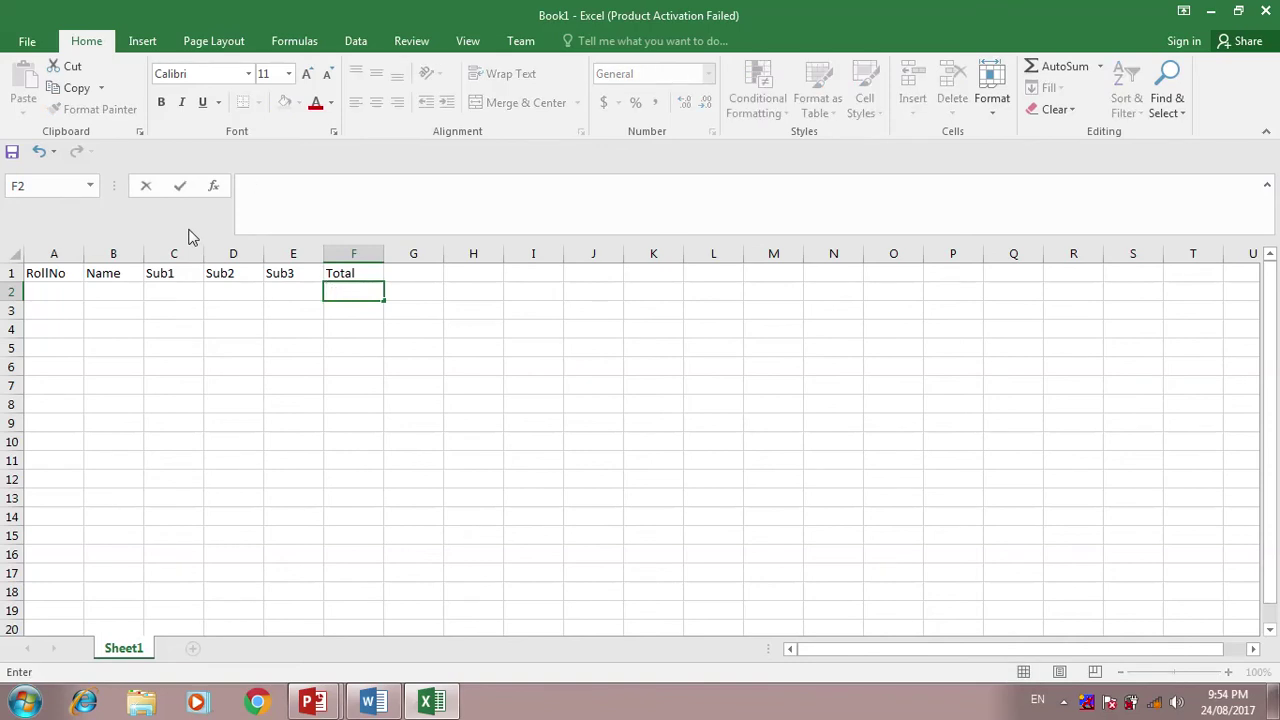
key(Escape)
key(Left)
key(Left)
key(Left)
key(Left)
key(Left)
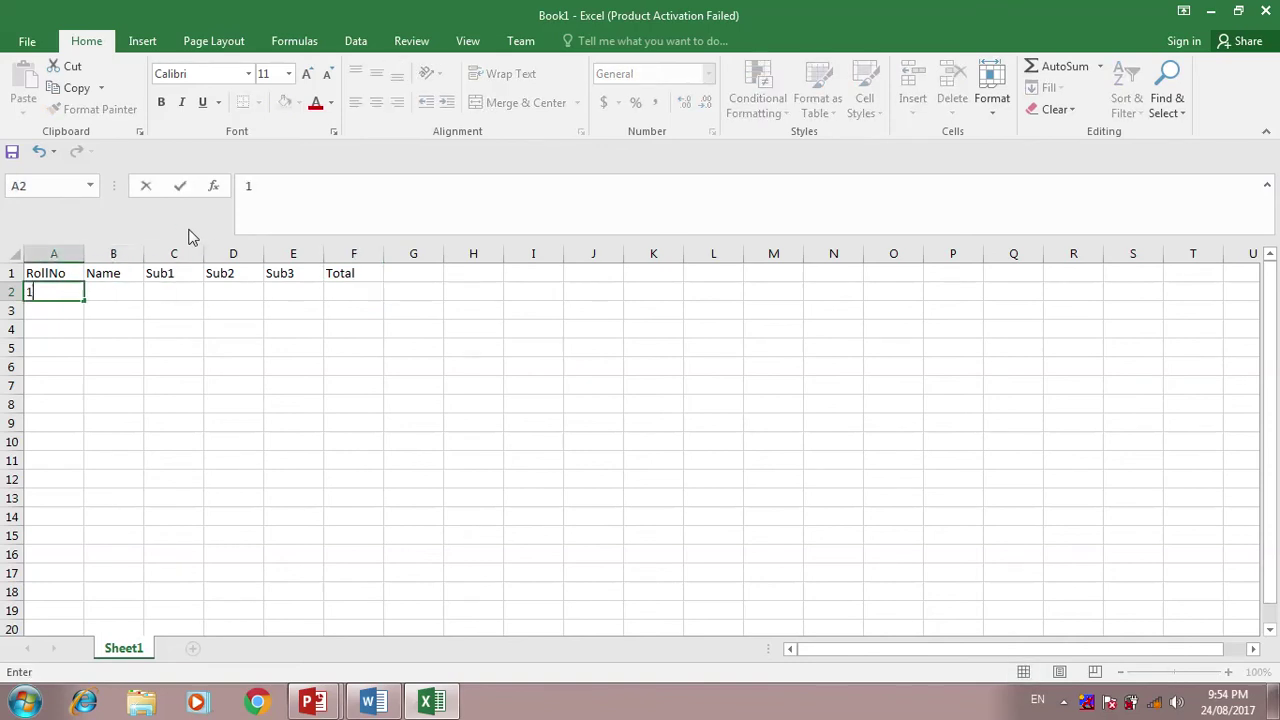
key(Tab)
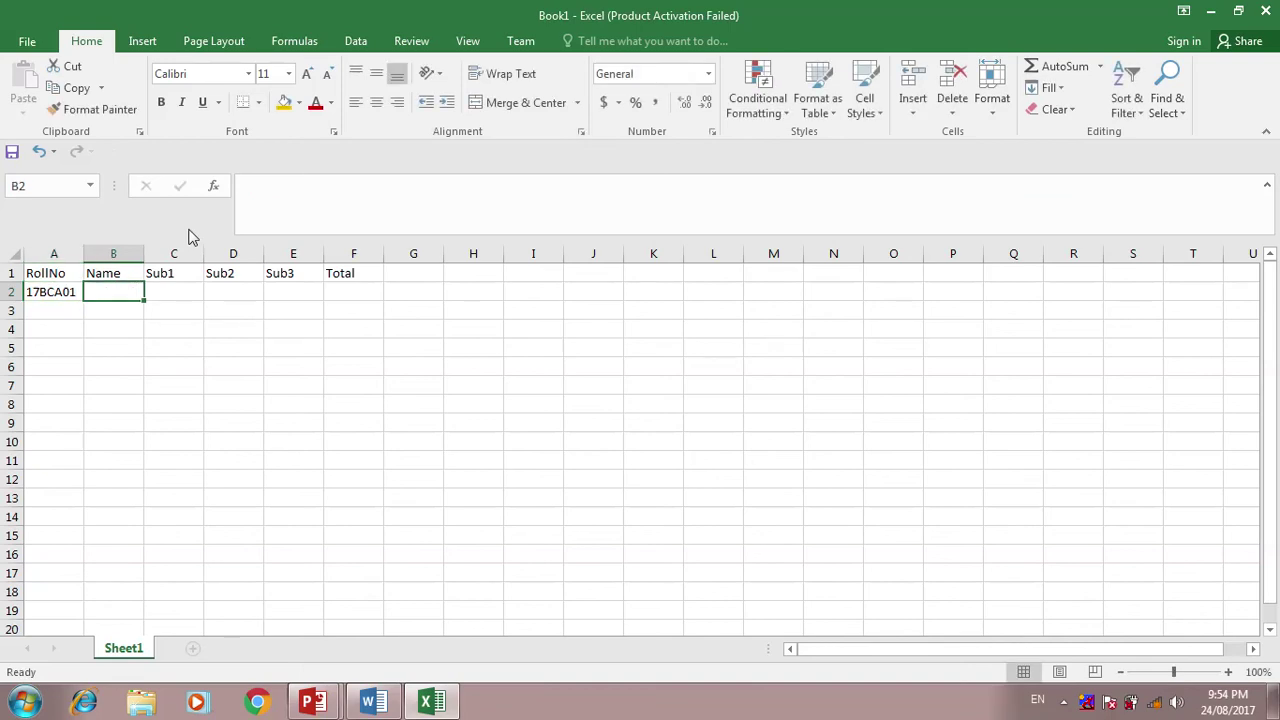
text(A)
key(BackSpace)
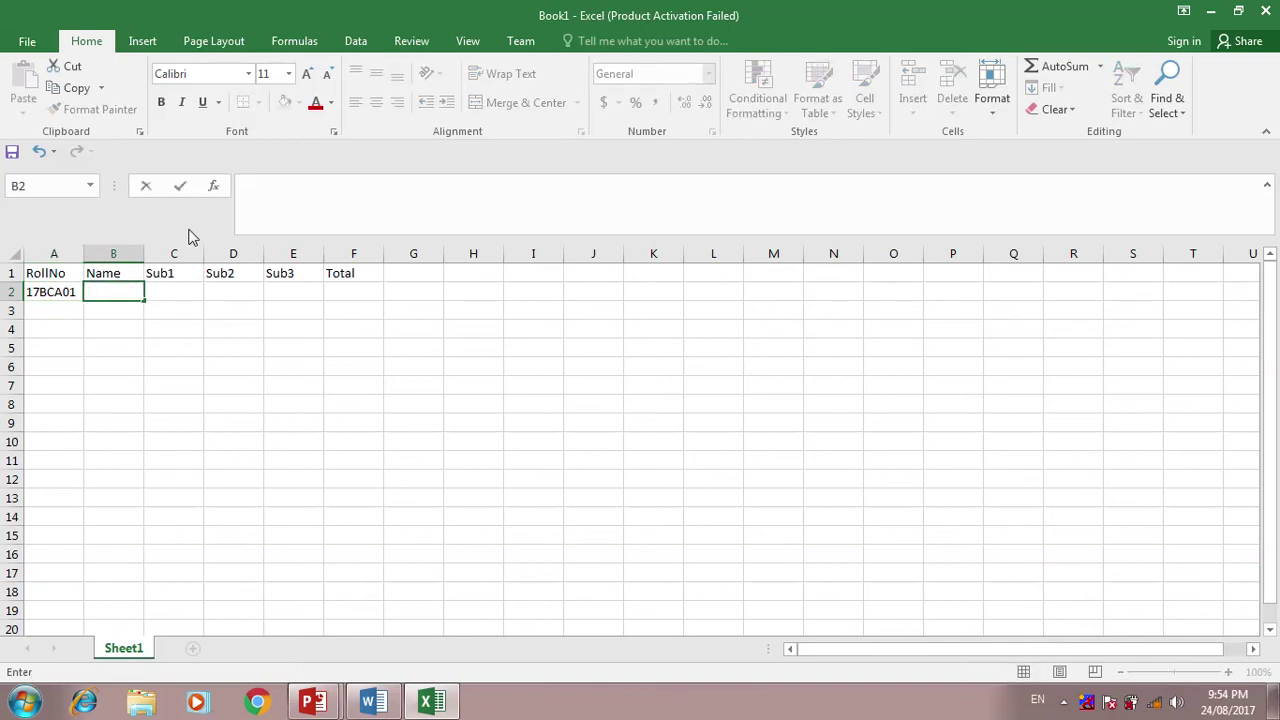
text(Ronak)
key(Tab)
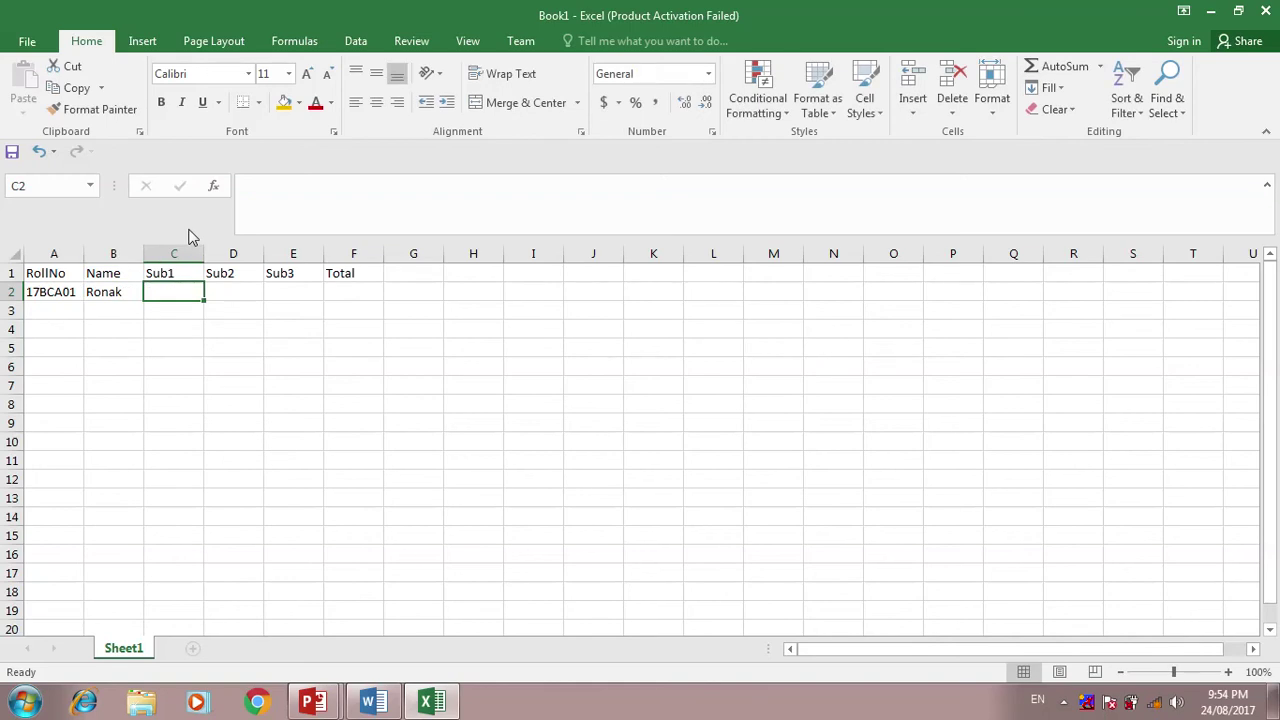
text(25)
key(Tab)
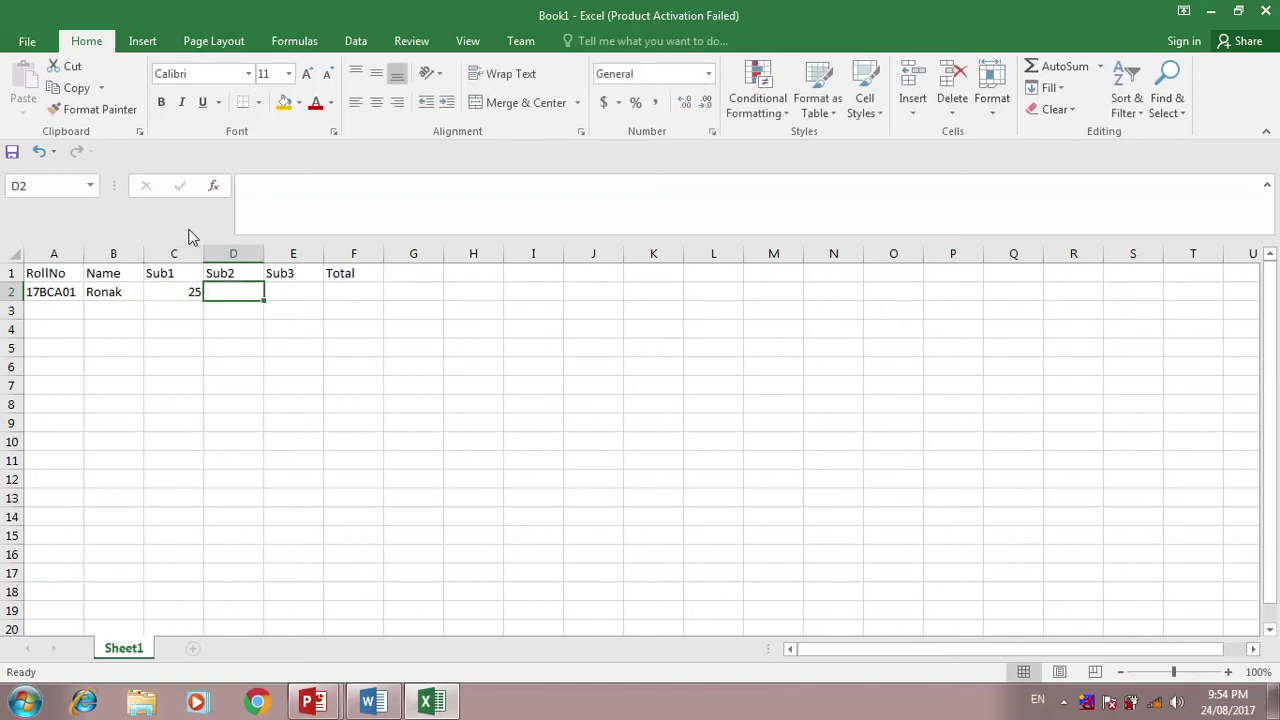
text(26)
key(Tab)
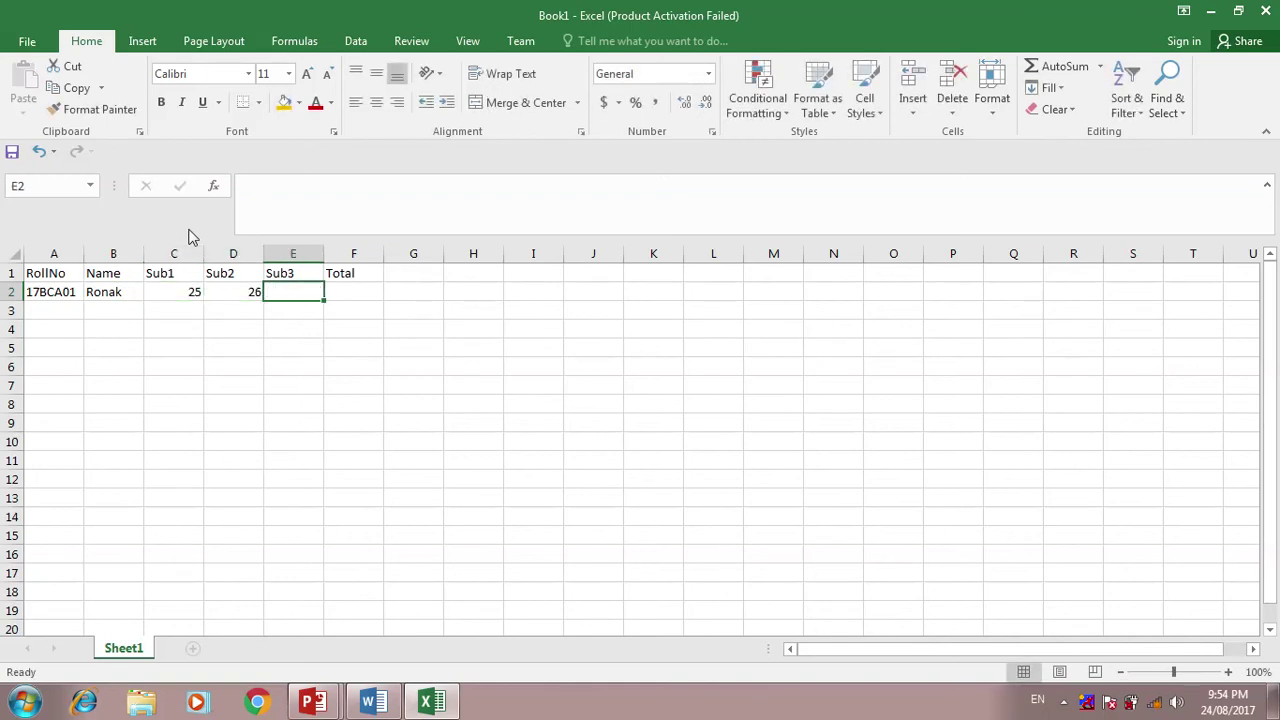
text(28)
key(Tab)
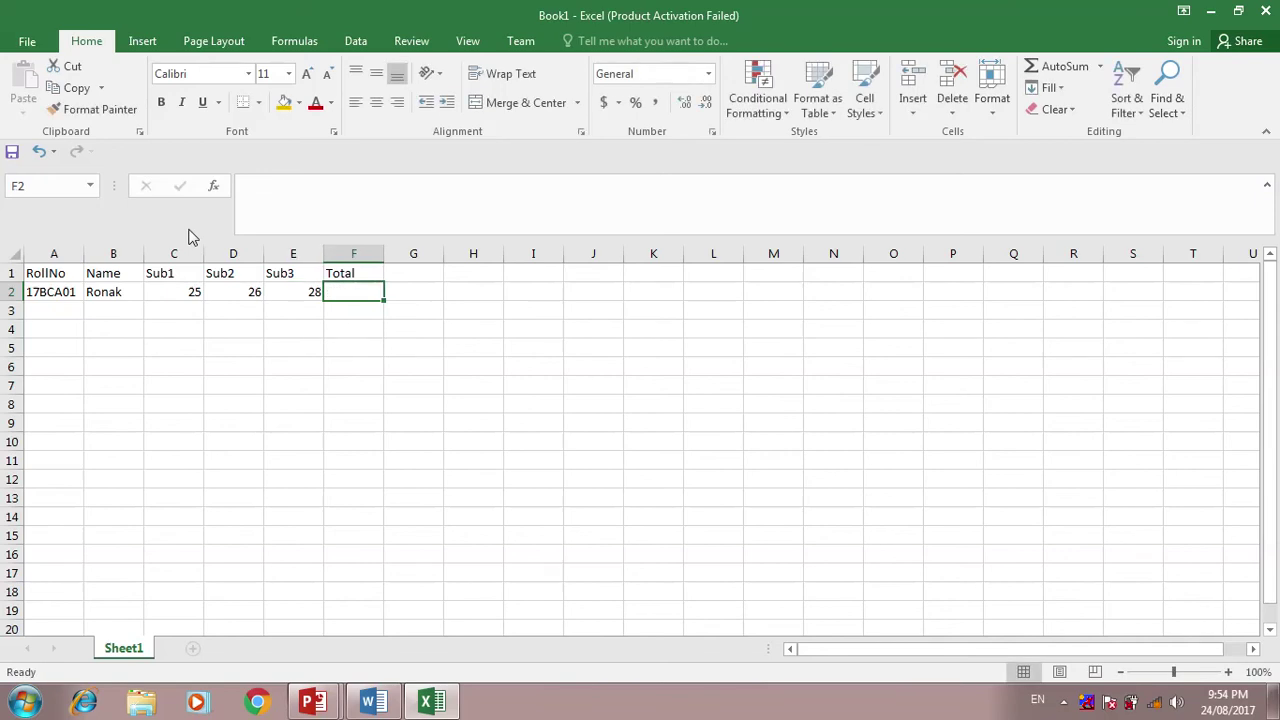
- Enter =SUM(C2:E2) in F2 to total the marks as 79
text(=sum()
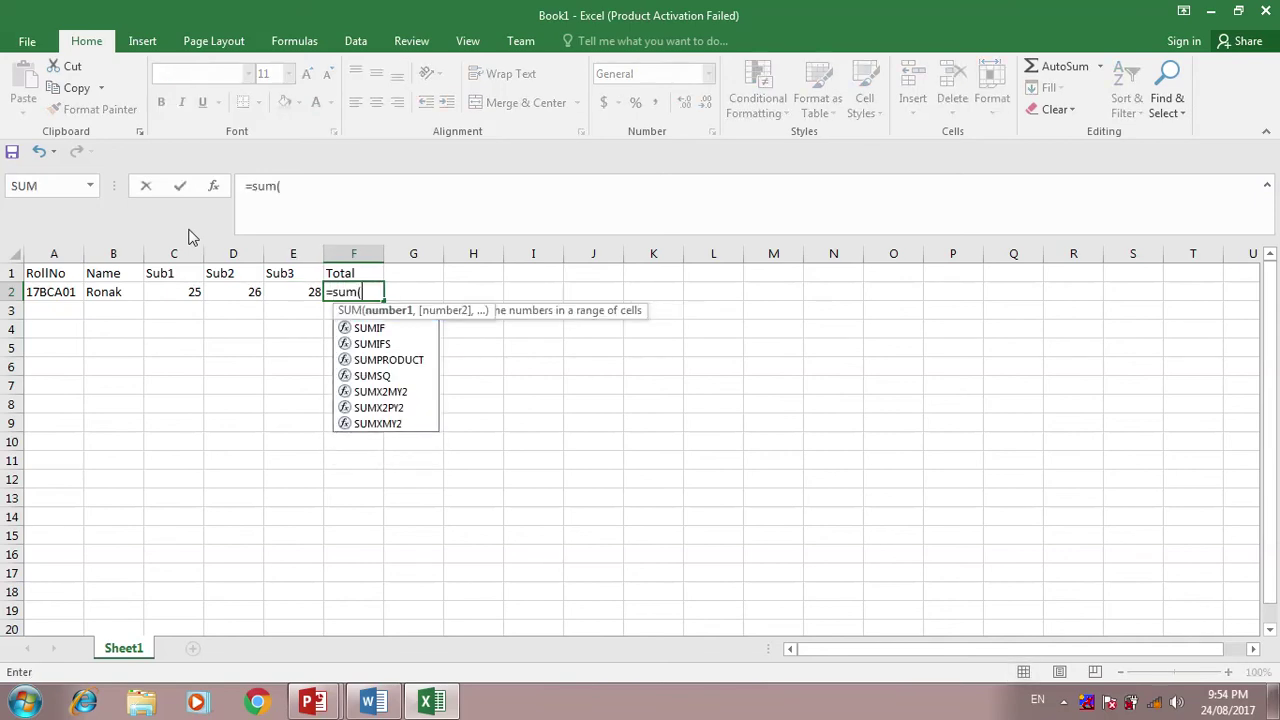
drag(171, 293, 296, 291)
text())
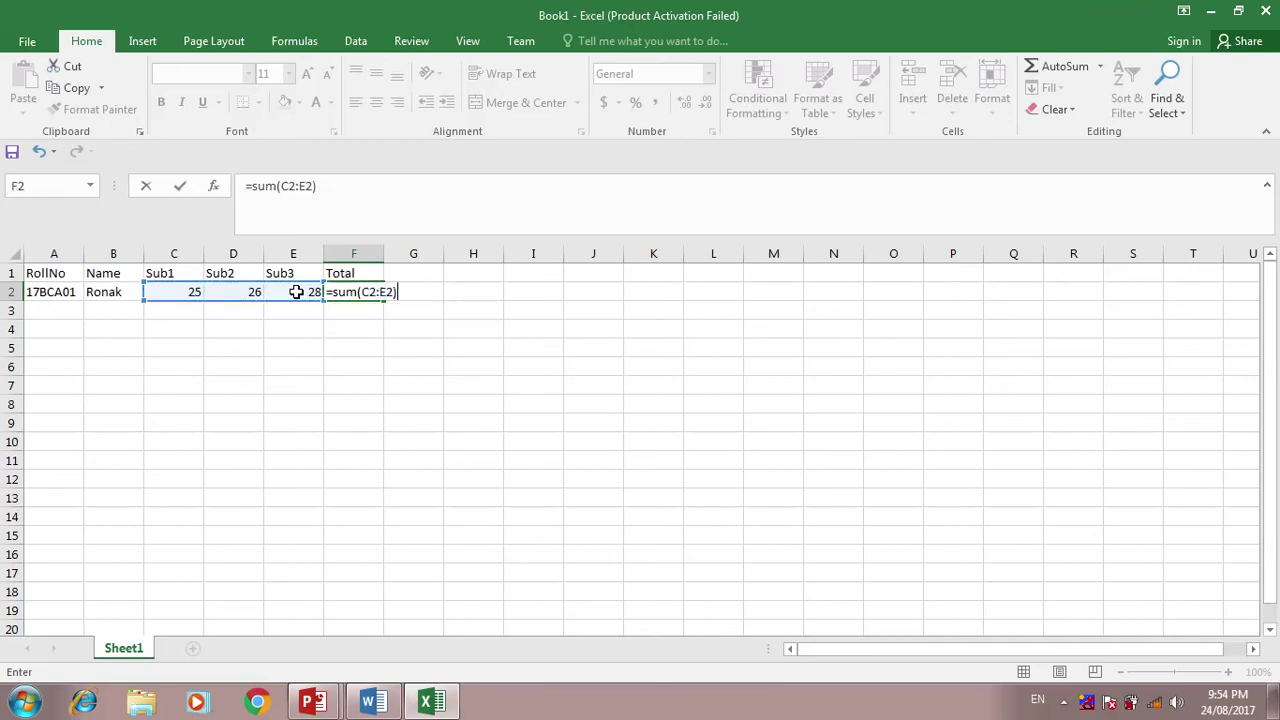
key(Return)
- Enter roll number 17BCA02 and the second student's name in row 3, correcting typos
key(Left)
key(Left)
key(Left)
key(Left)
key(Left)
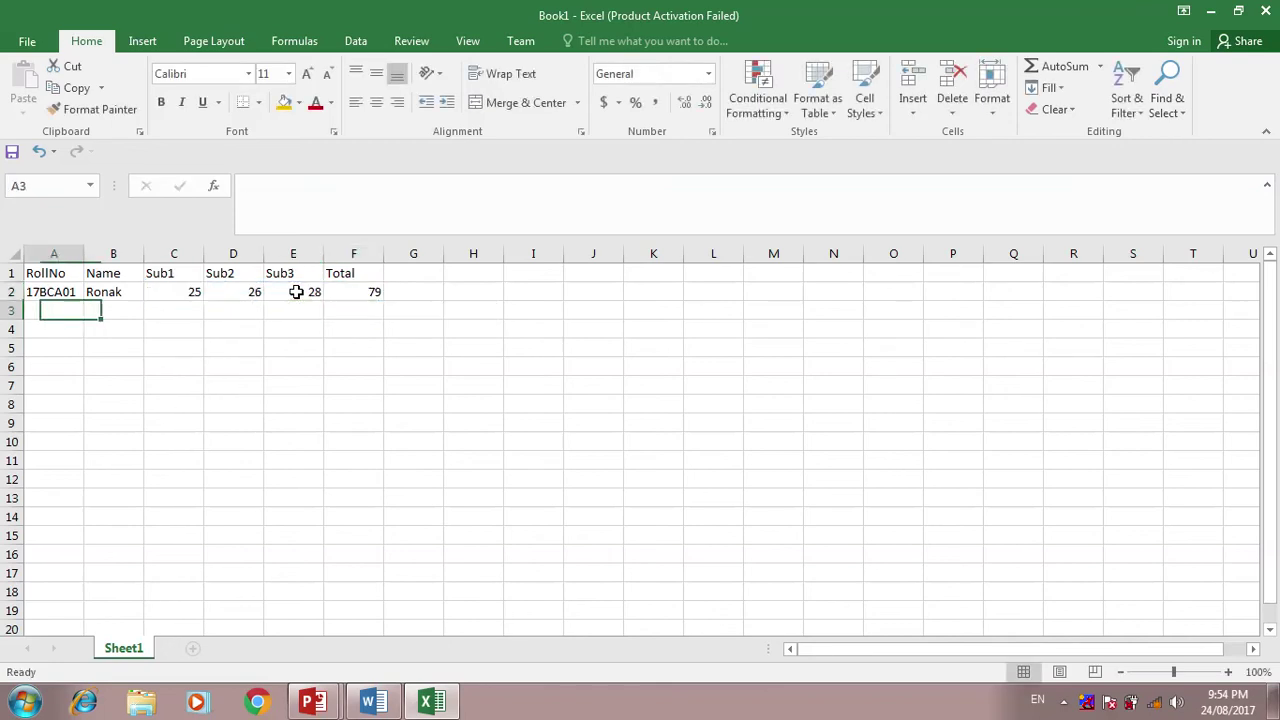
text(17)
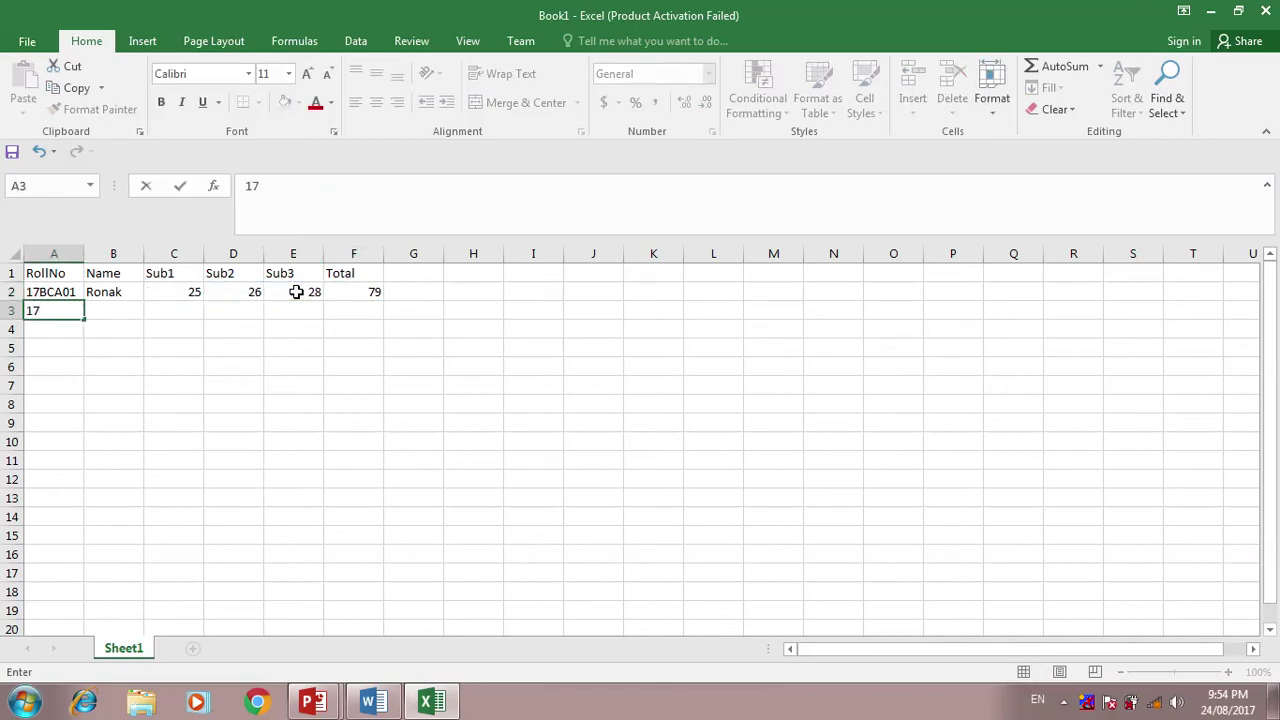
text(B)
key(ctrl+Return)
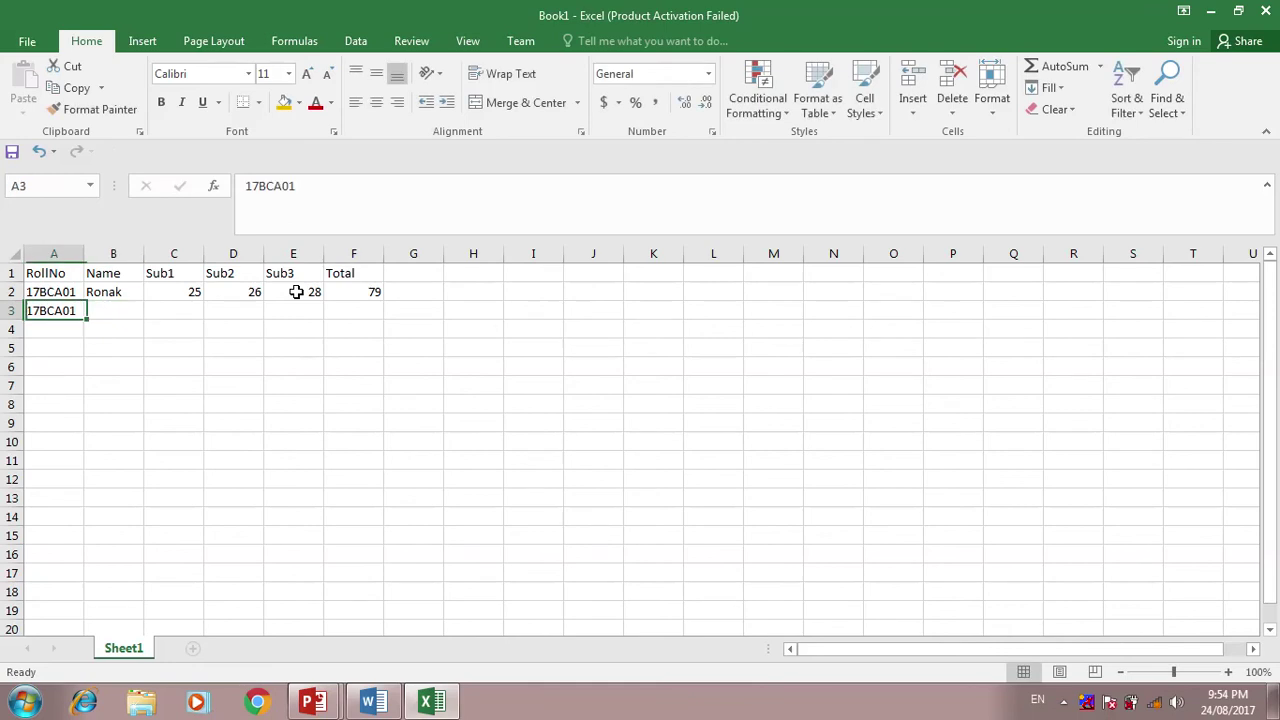
double_click(77, 311)
key(BackSpace)
text(2)
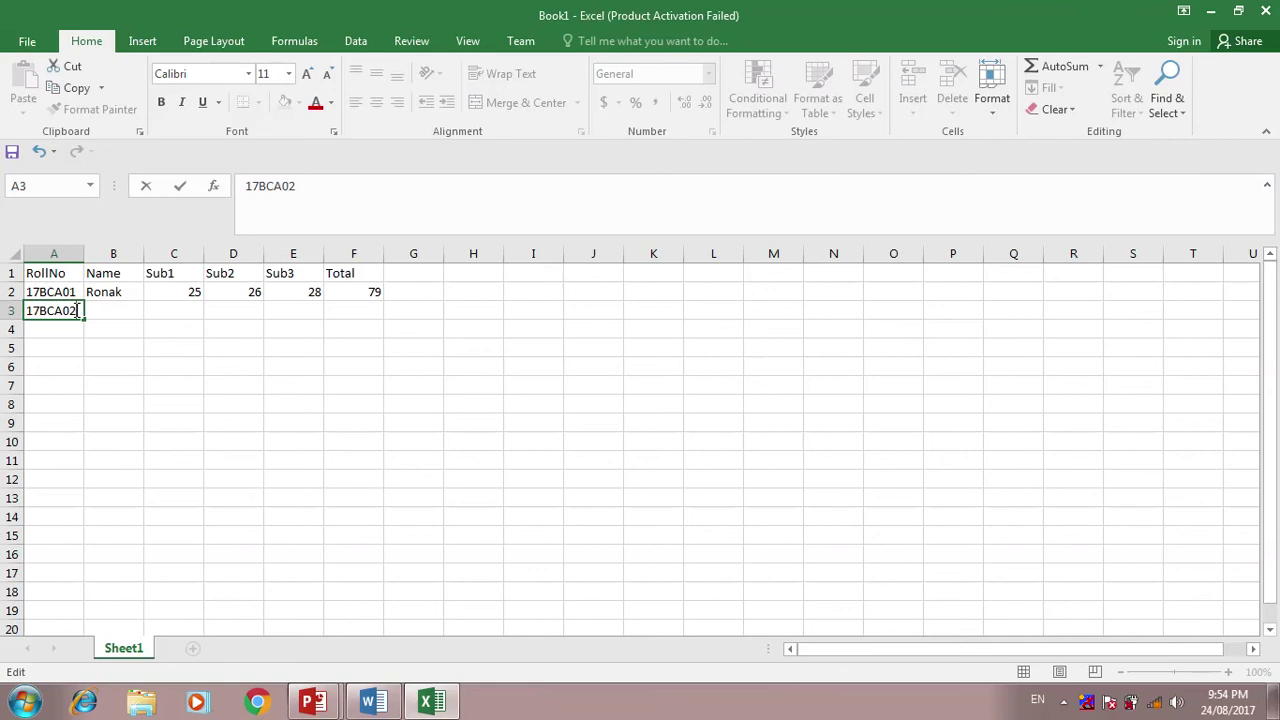
click(97, 311)
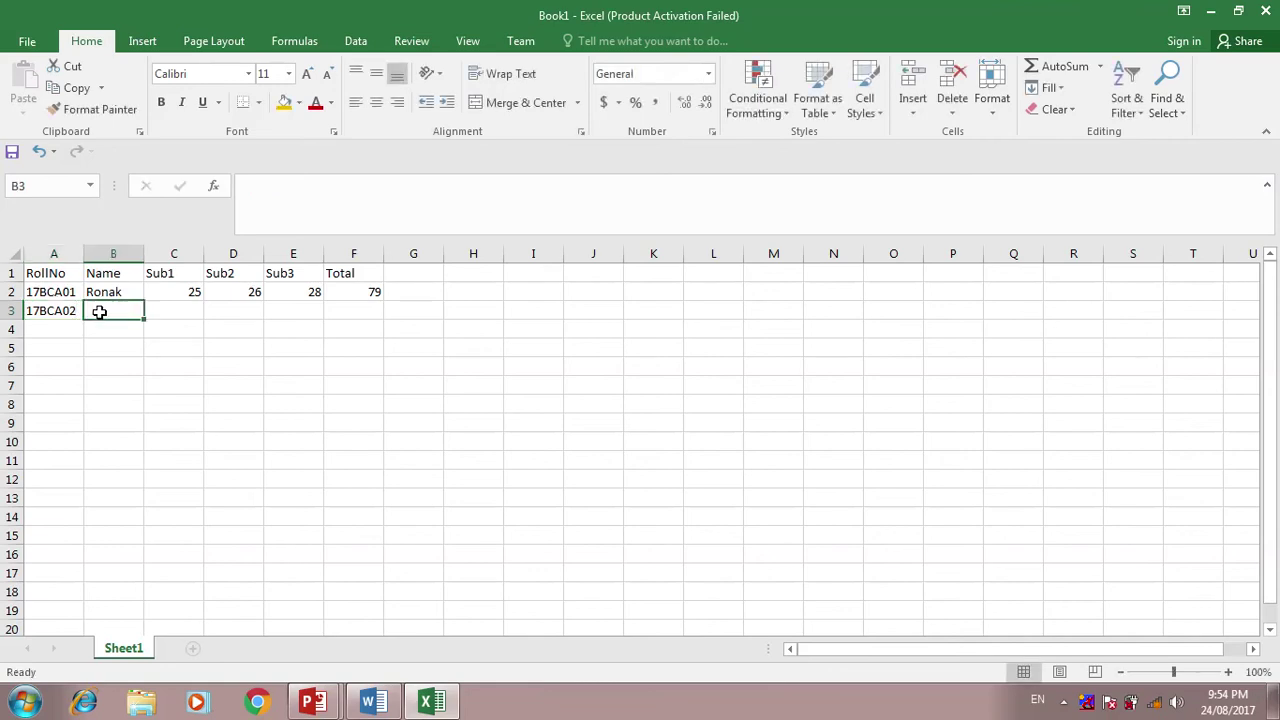
text(C)
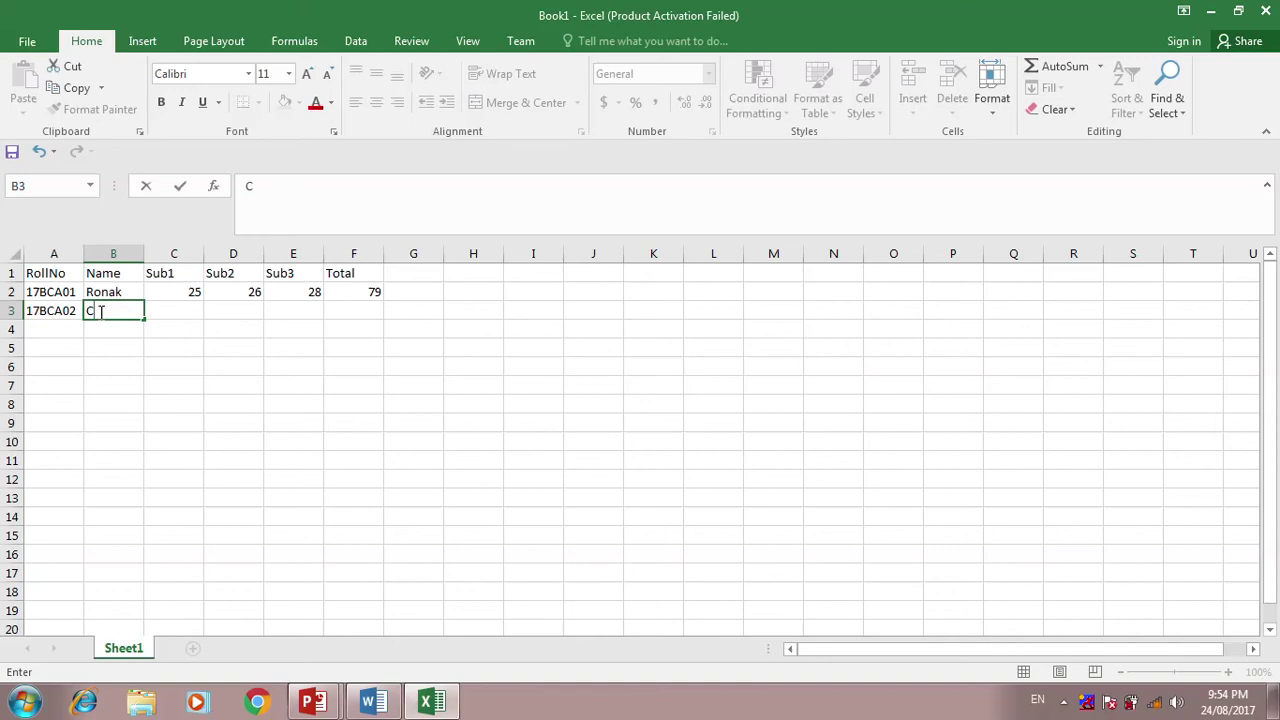
text(hintu)
key(Tab)
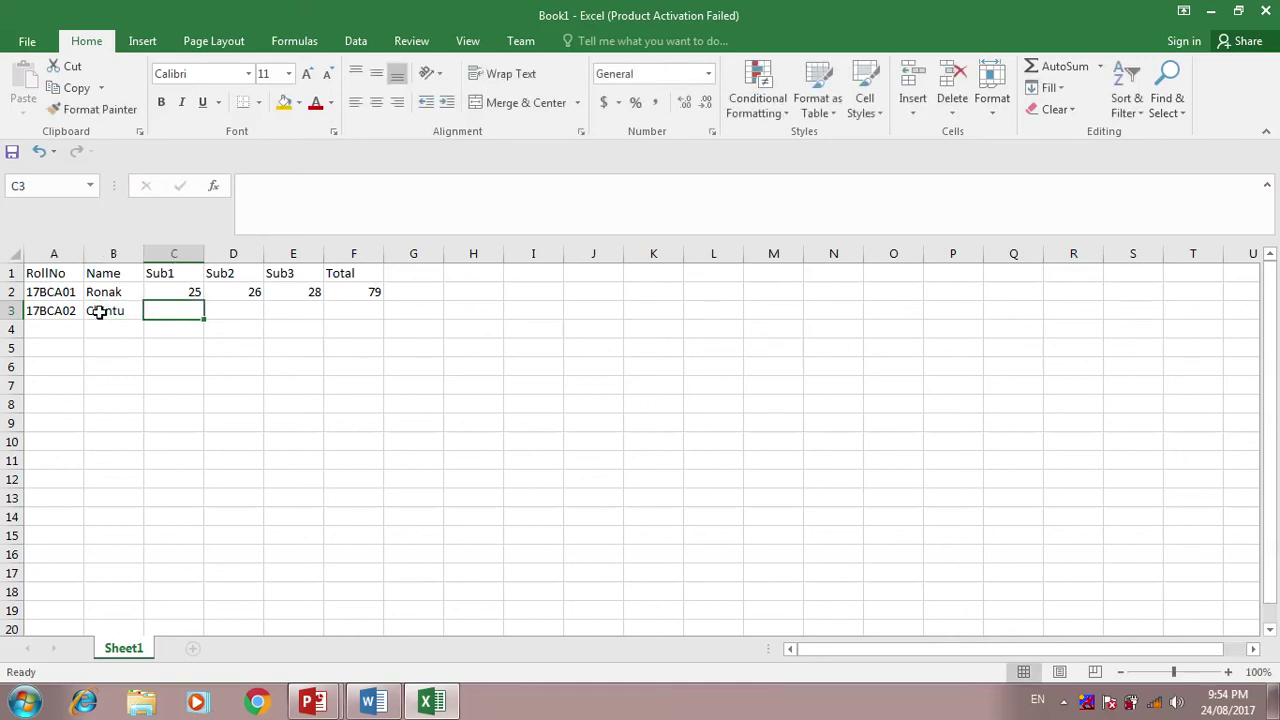
text(2)
key(Left)
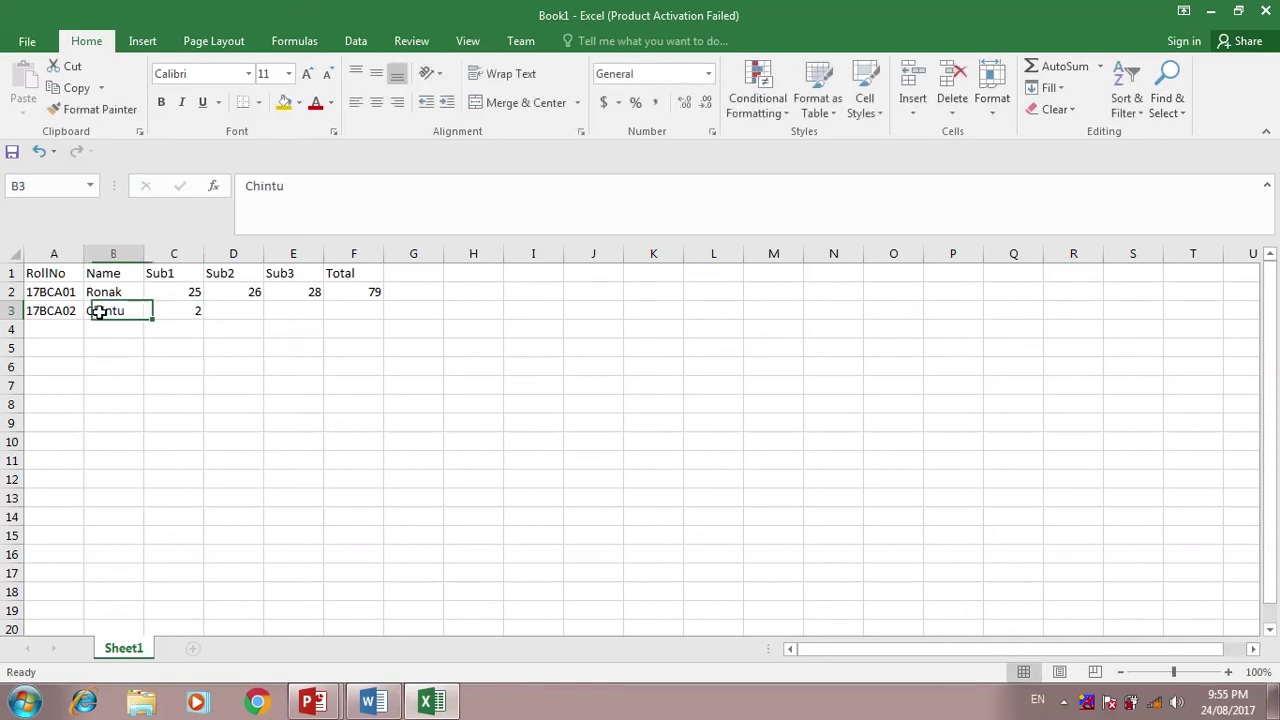
key(Left)
key(Right)
double_click(130, 309)
key(BackSpace)
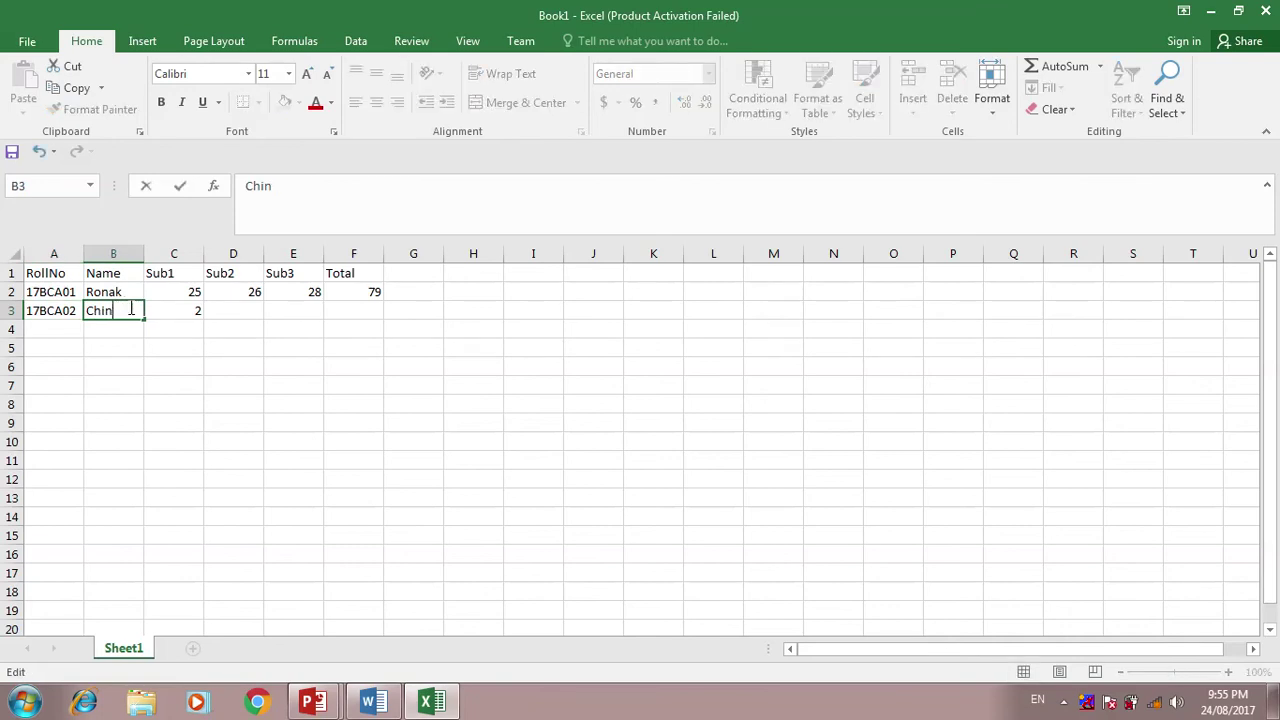
text(nmay)
click(172, 306)
- Enter marks 30, 25 and 27 for 17BCA02 in row 3
text(30)
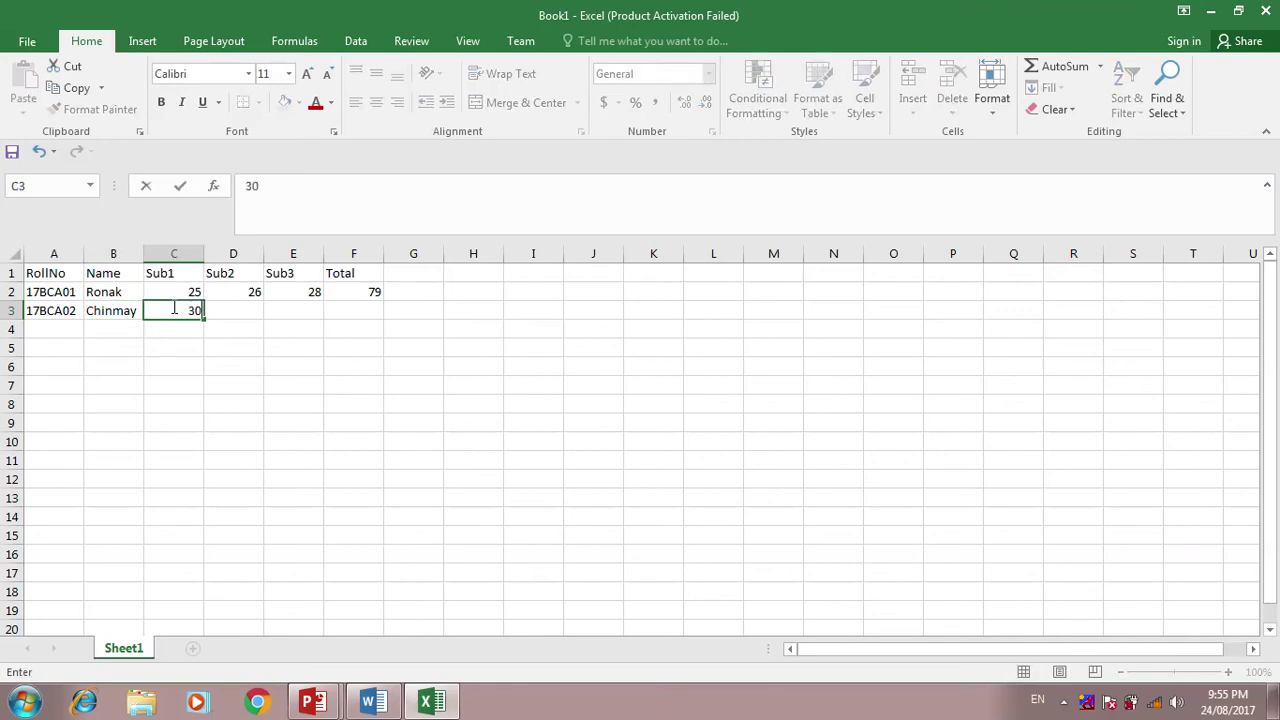
key(Tab)
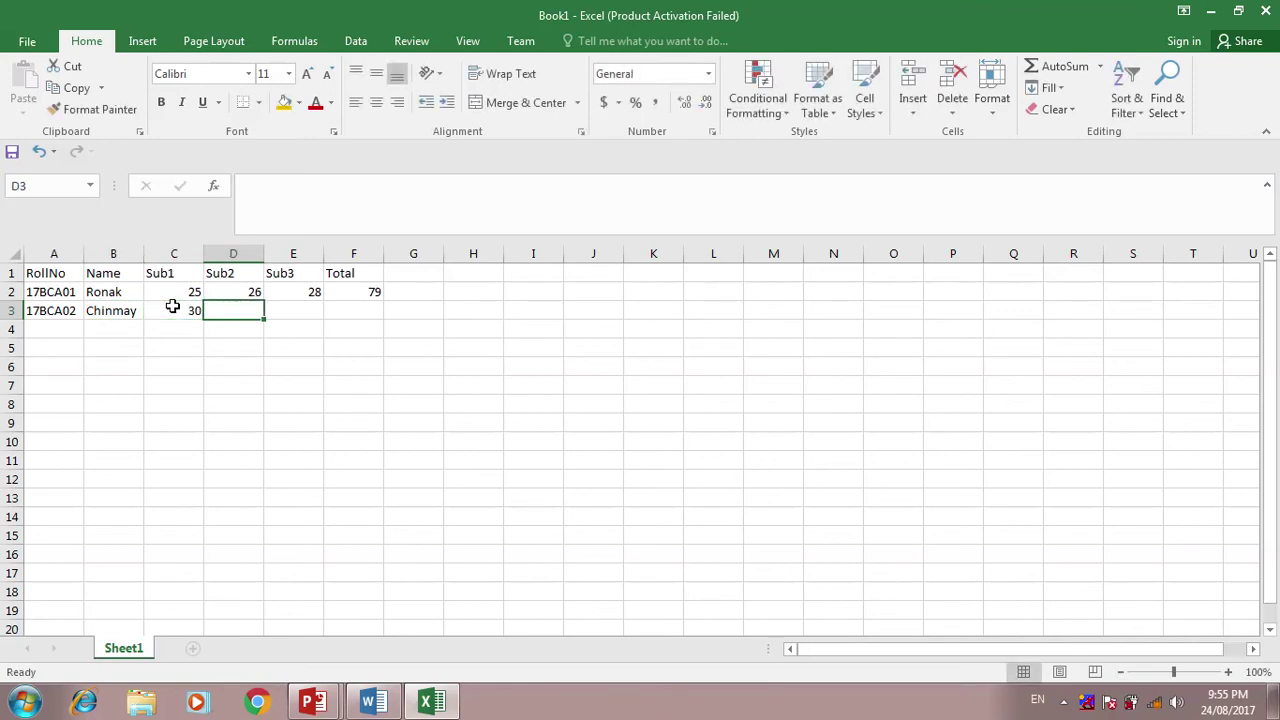
text(25)
key(Tab)
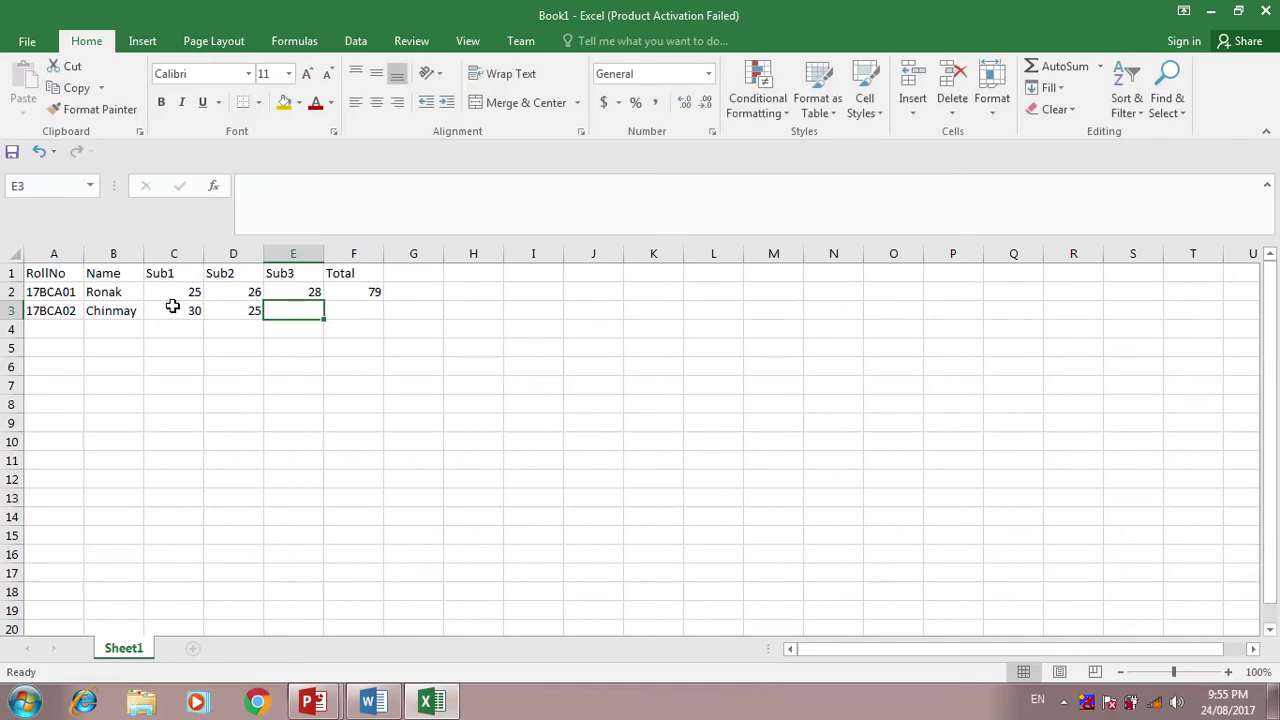
text(27)
key(Tab)
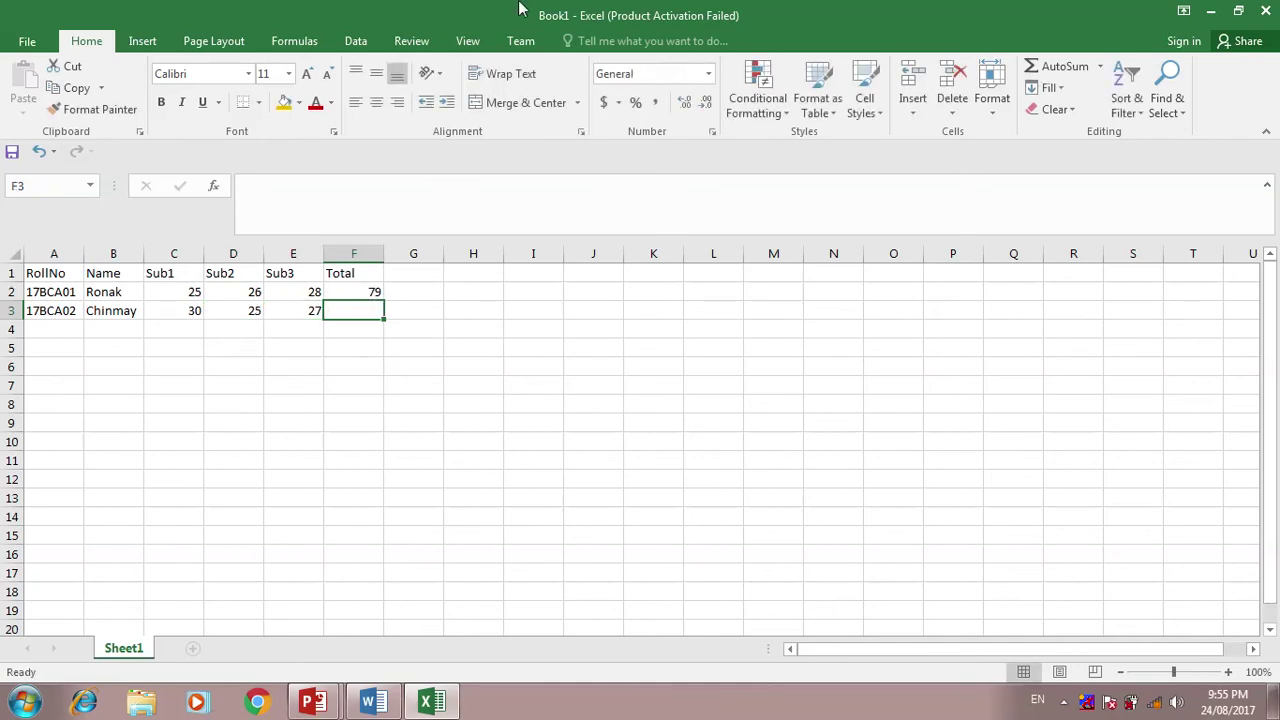
mouse_move(517, 8)
click(510, 37)
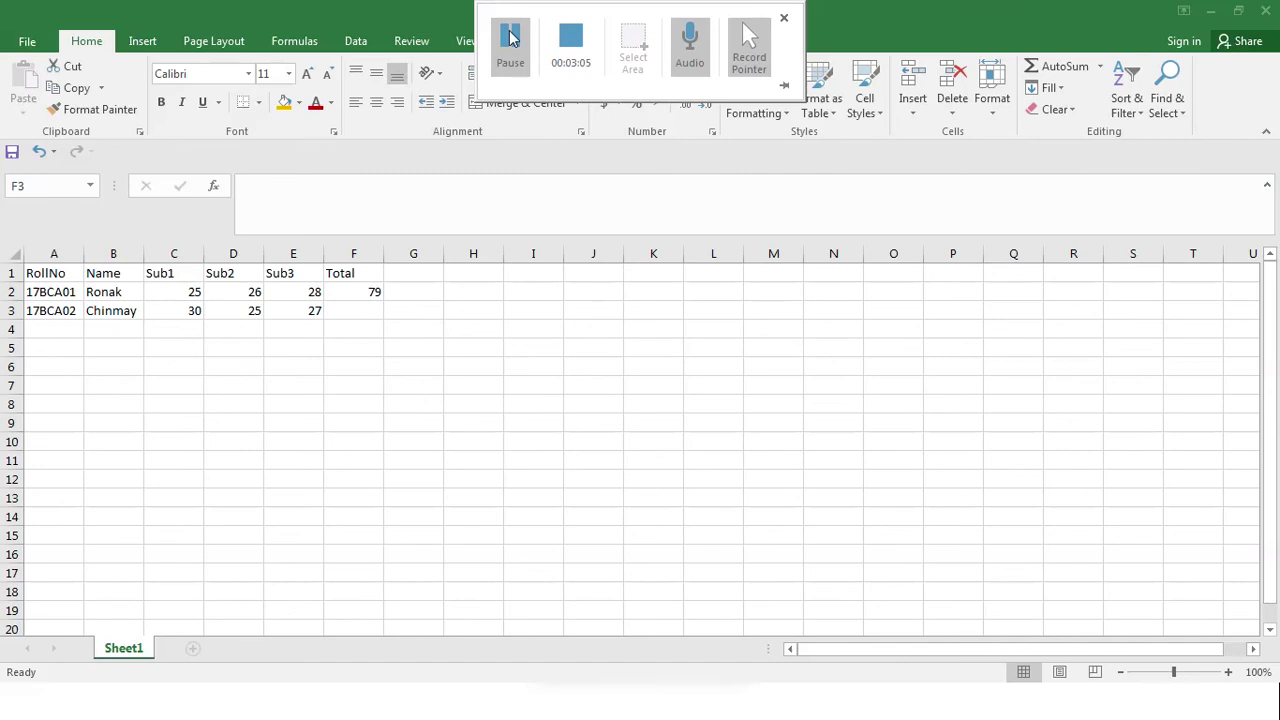
click(344, 310)
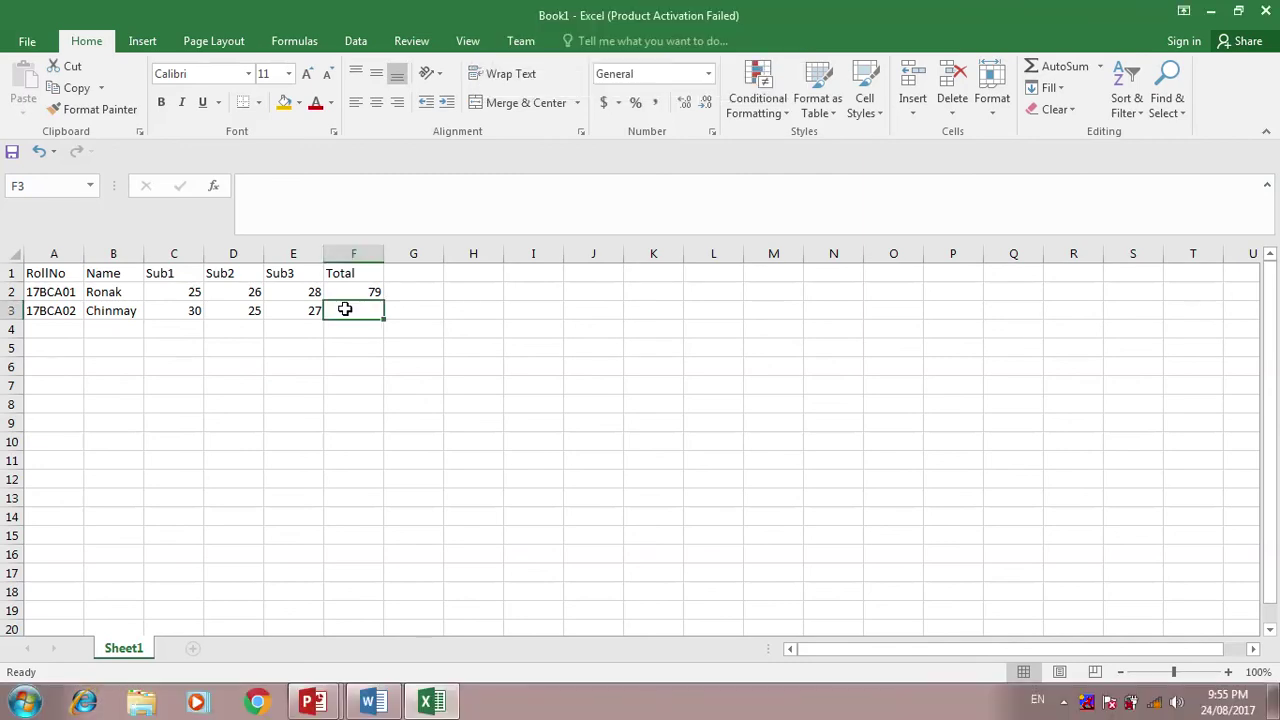
- Copy the total formula down to F3 and extend the roll-number series down column A
click(366, 291)
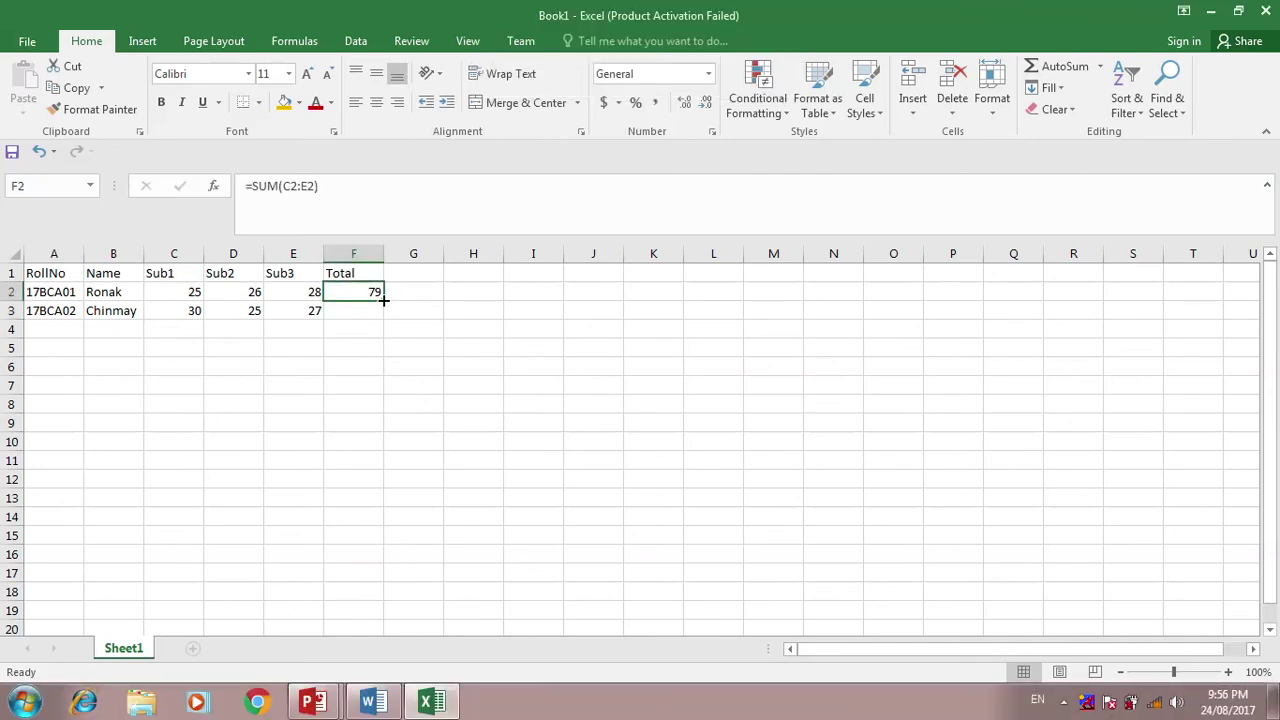
drag(383, 306, 383, 316)
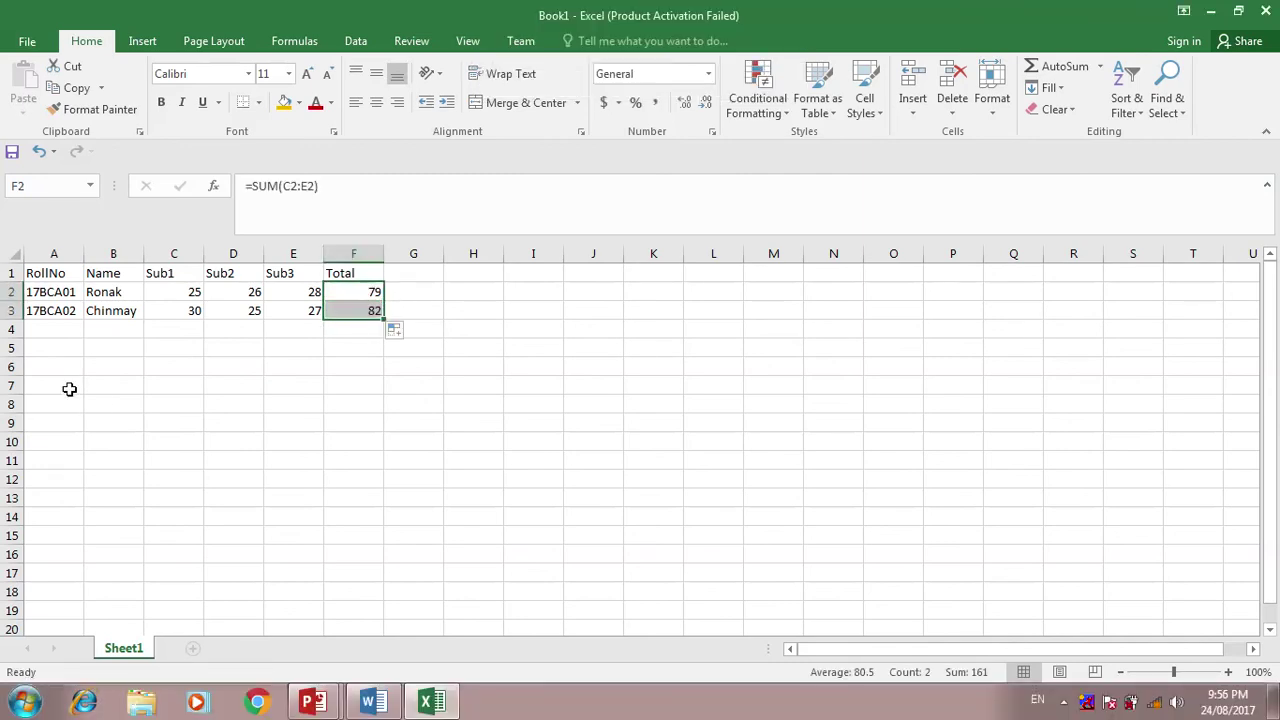
click(61, 328)
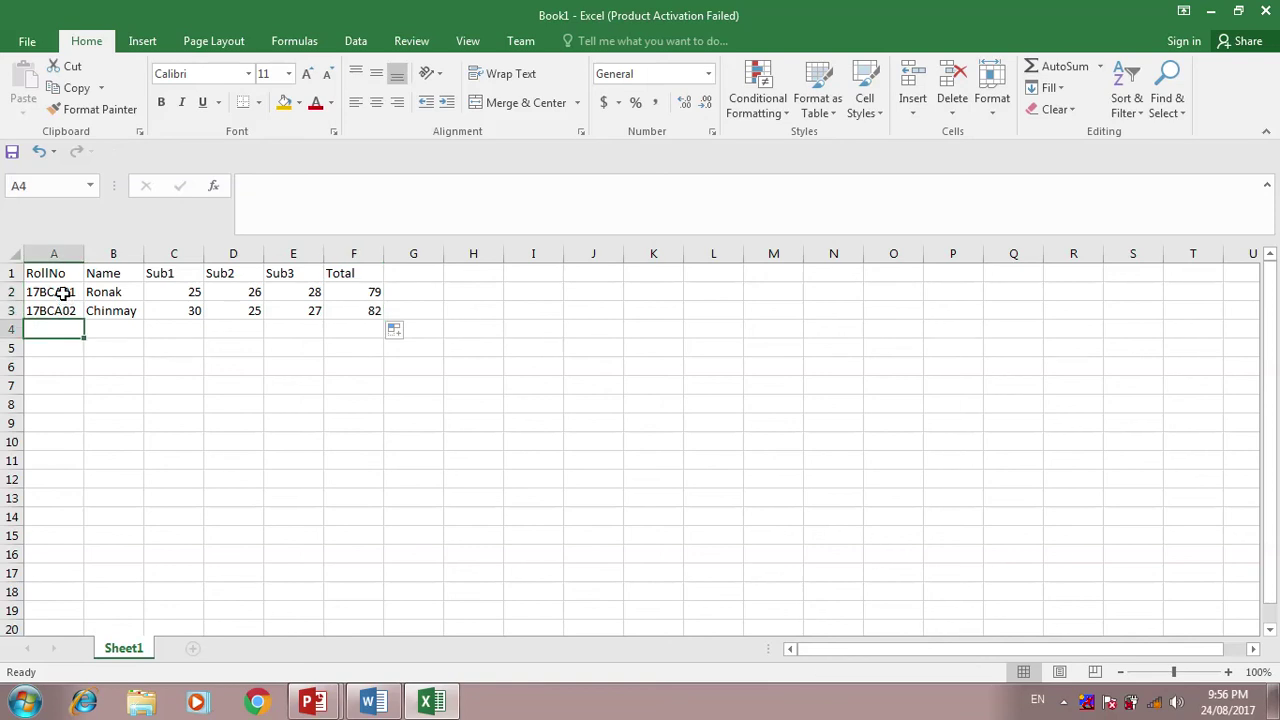
mouse_move(63, 289)
mouse_down()
mouse_move(63, 312)
mouse_move(84, 322)
mouse_move(80, 370)
mouse_up()
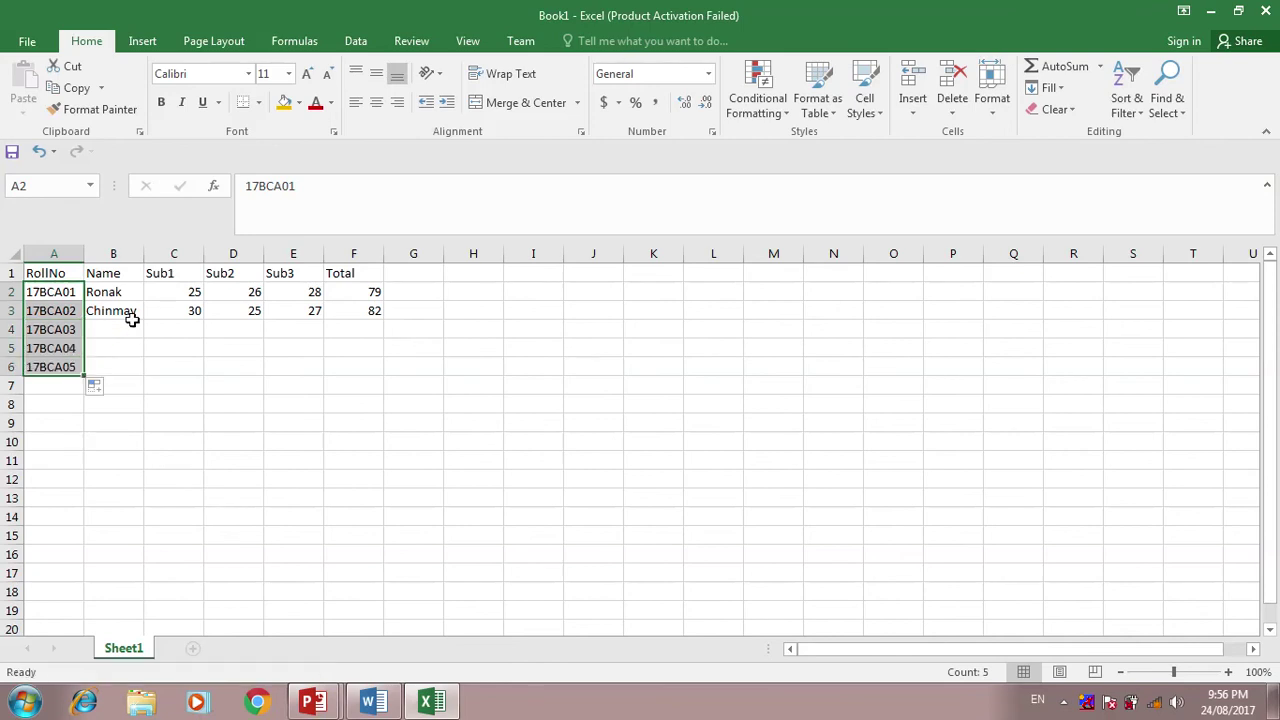
- Type the names of the next three students in rows 4–6
click(119, 331)
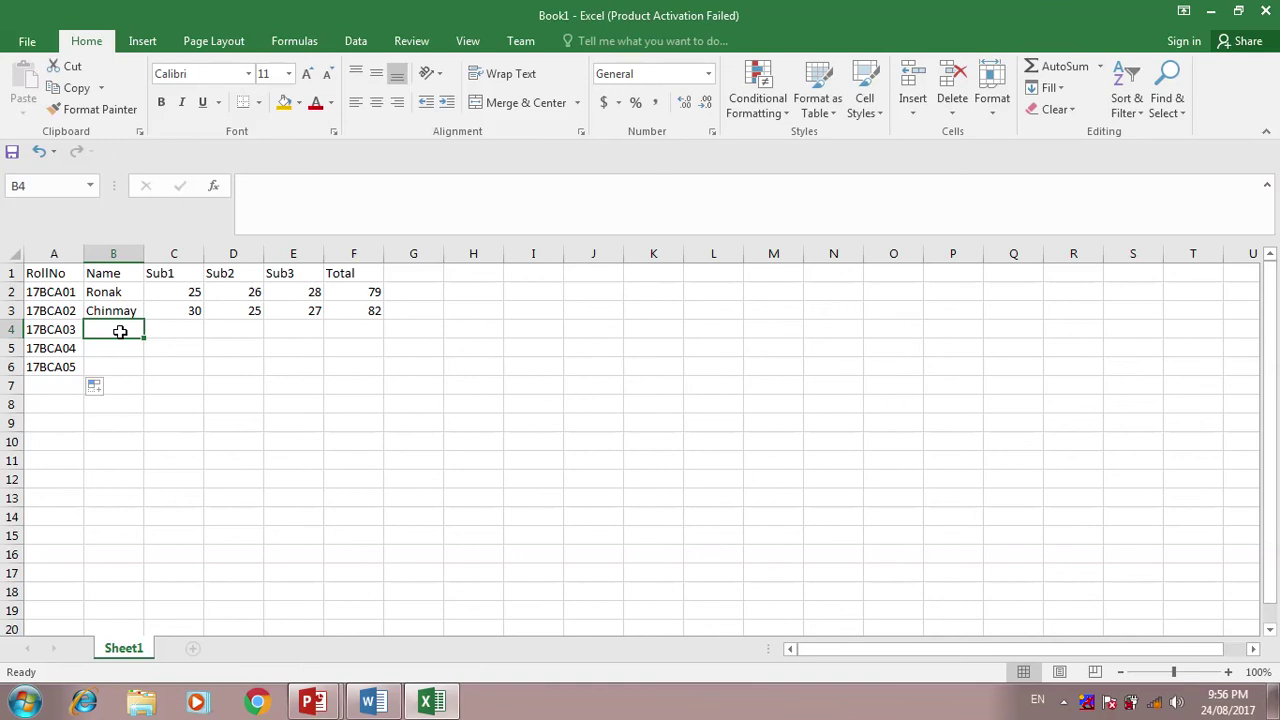
text(Himesh)
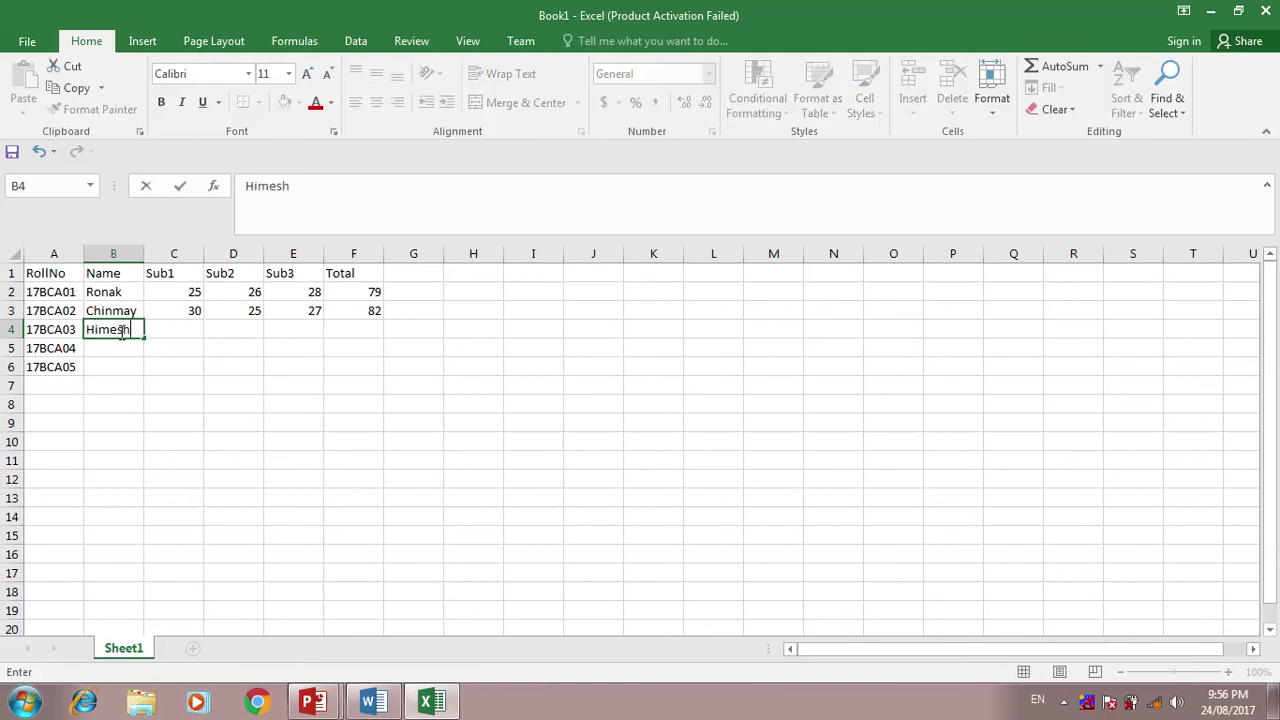
key(Return)
text(R)
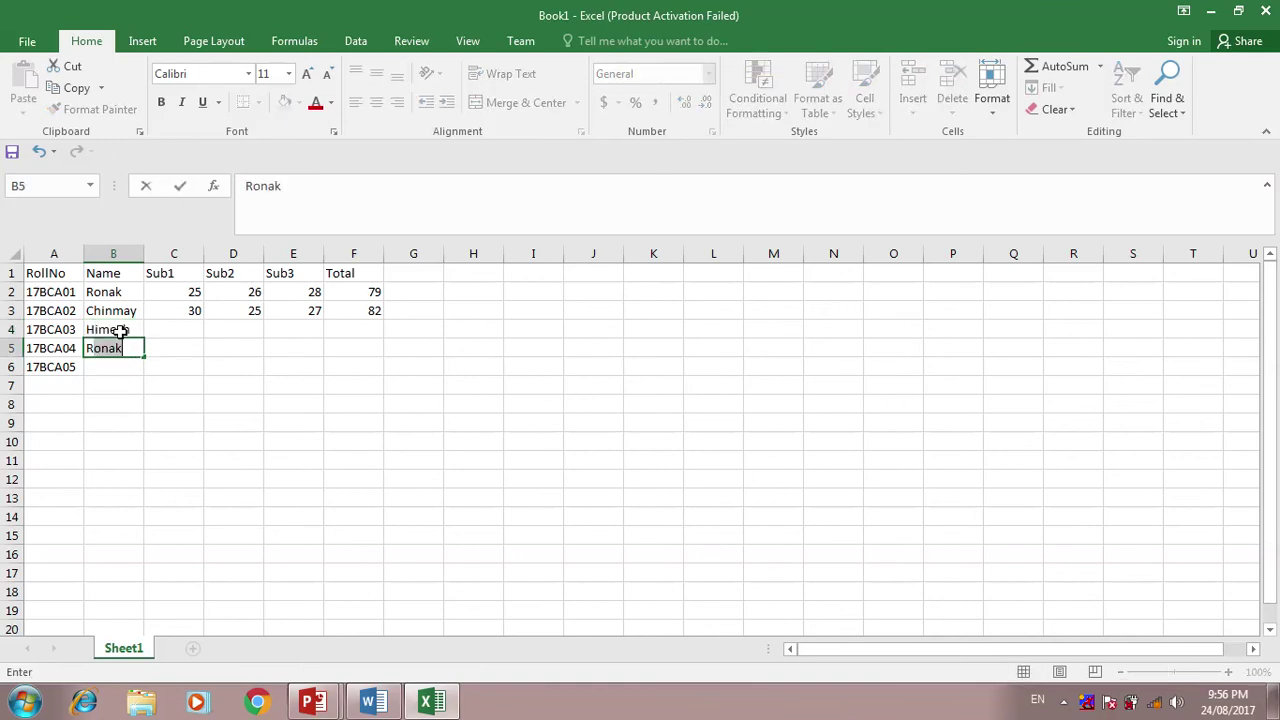
text(itesh)
key(Return)
text(Mani)
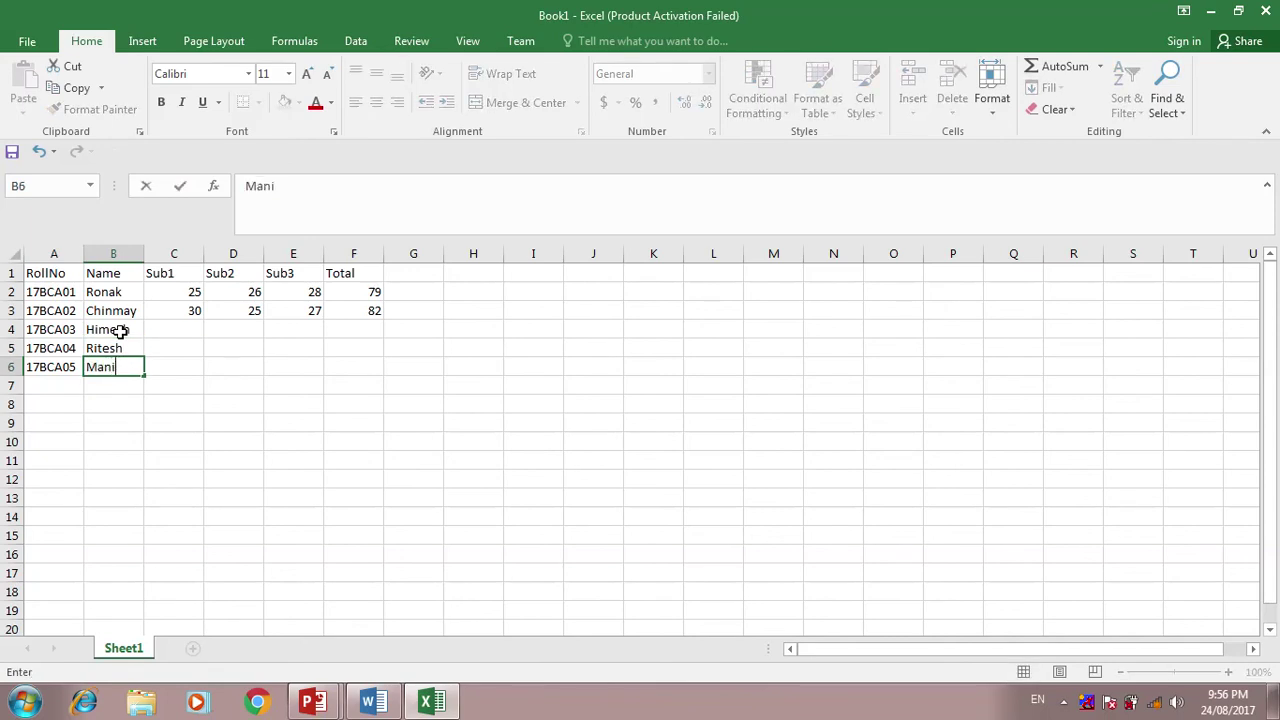
text(sh)
key(Tab)
- Enter marks 38, 39 and 40 for row 4
key(Up)
key(Up)
key(Up)
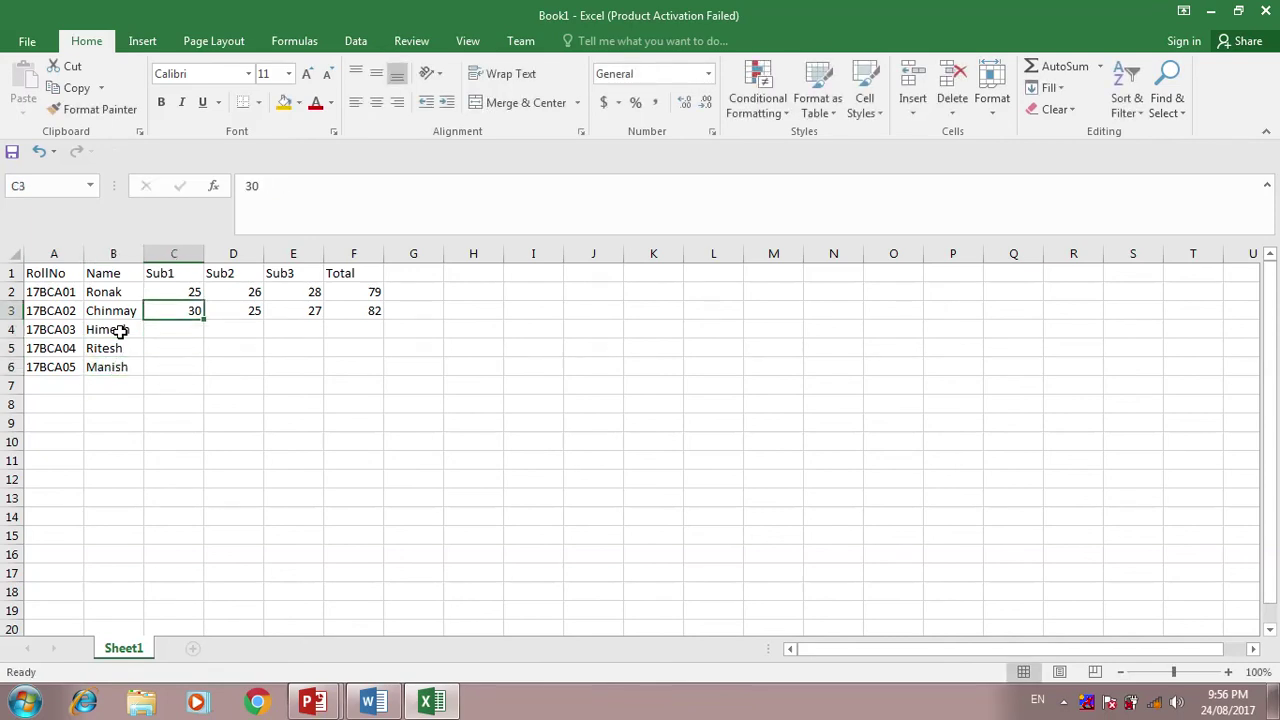
key(Down)
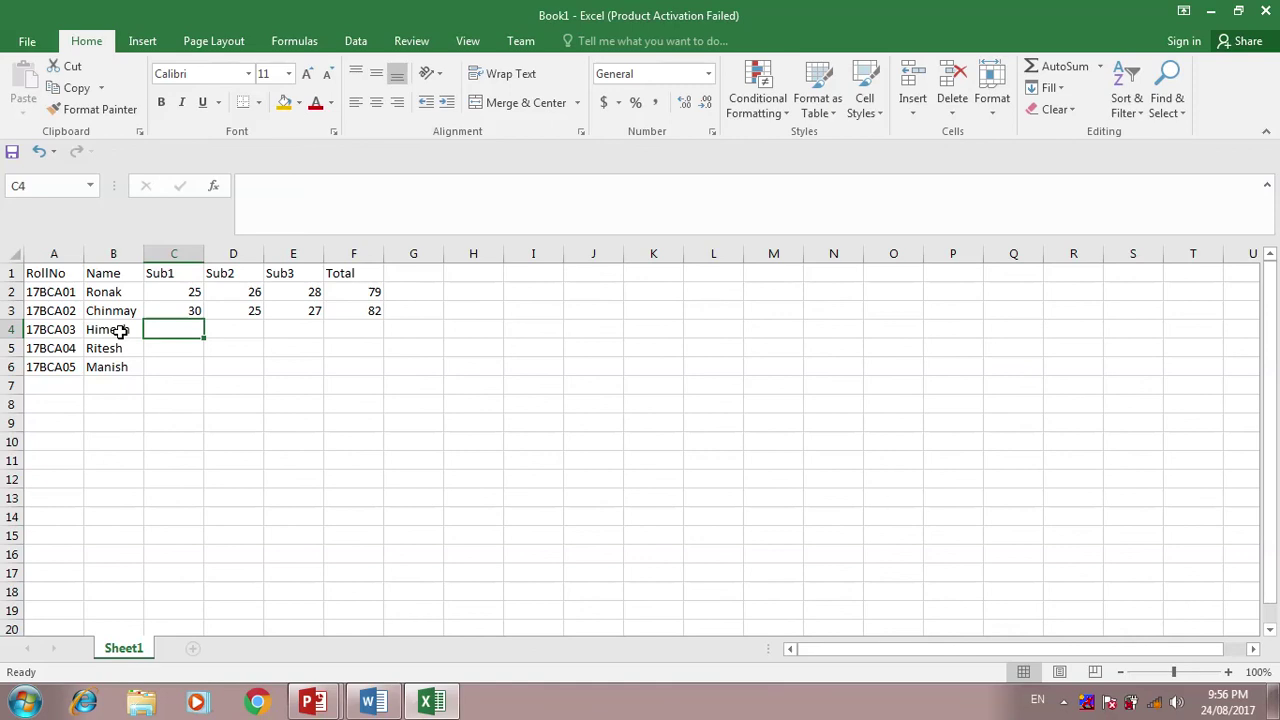
text(38)
key(Tab)
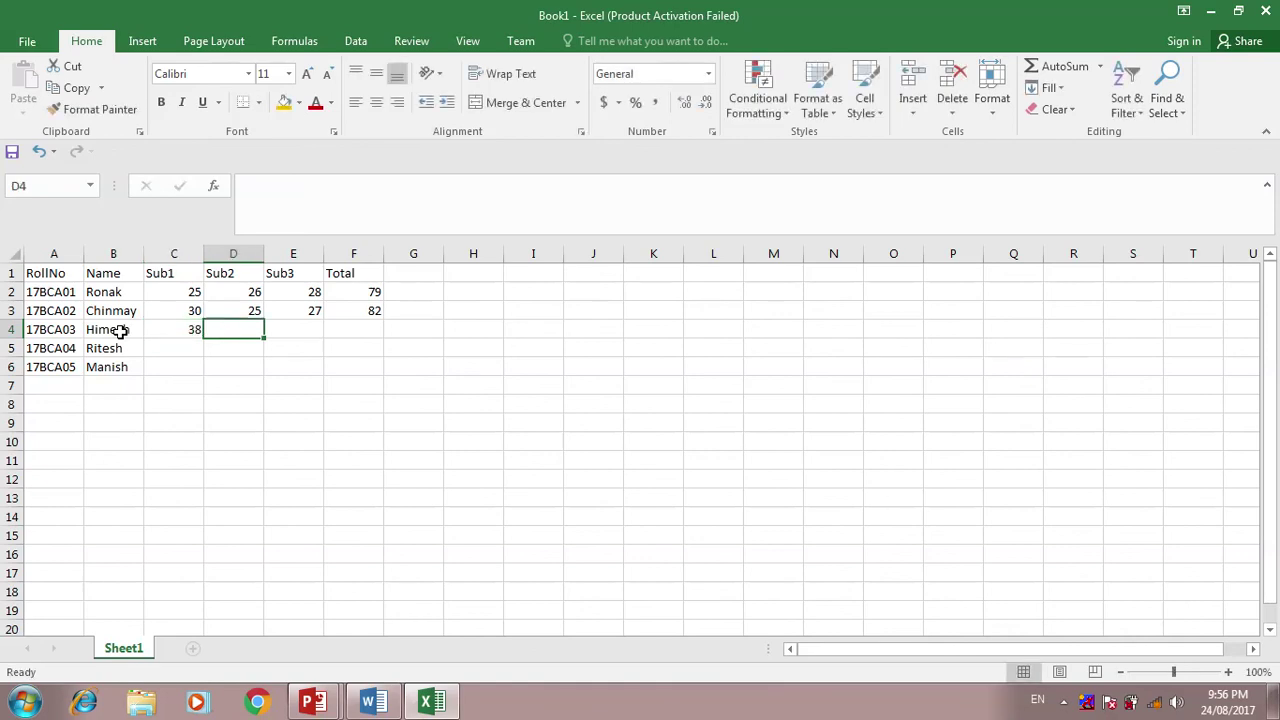
text(39)
key(Tab)
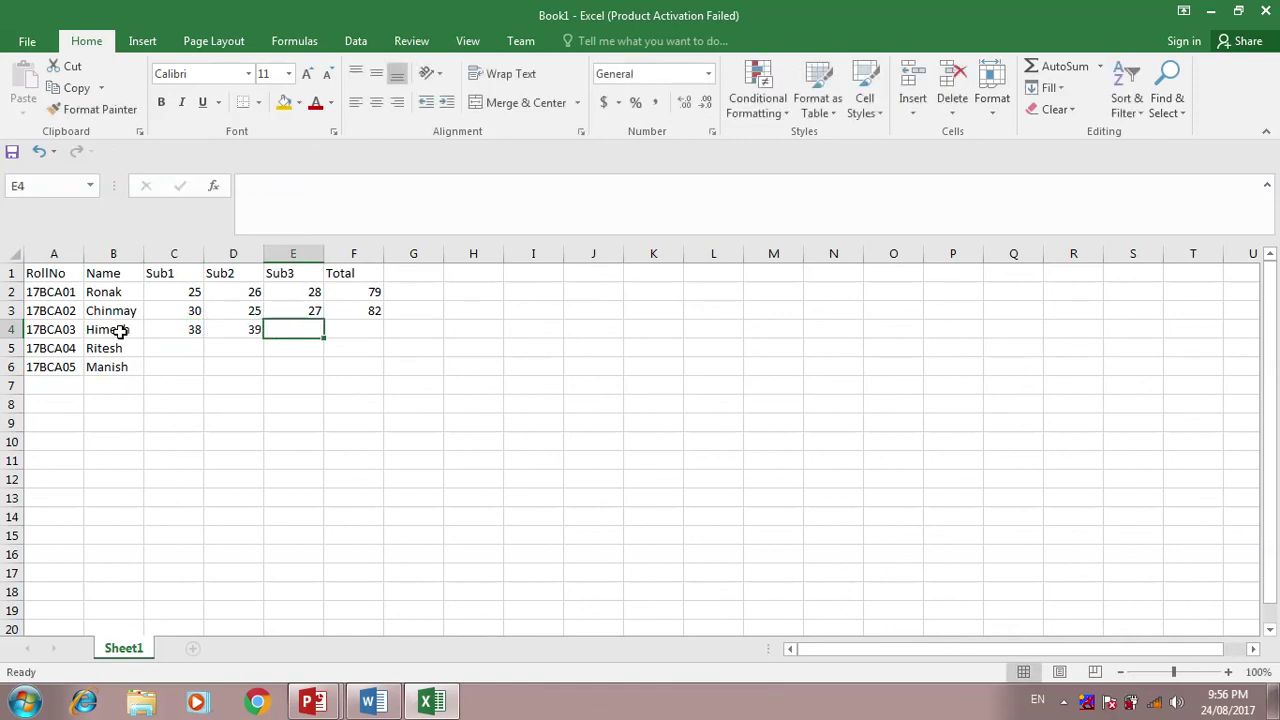
text(40)
key(Tab)
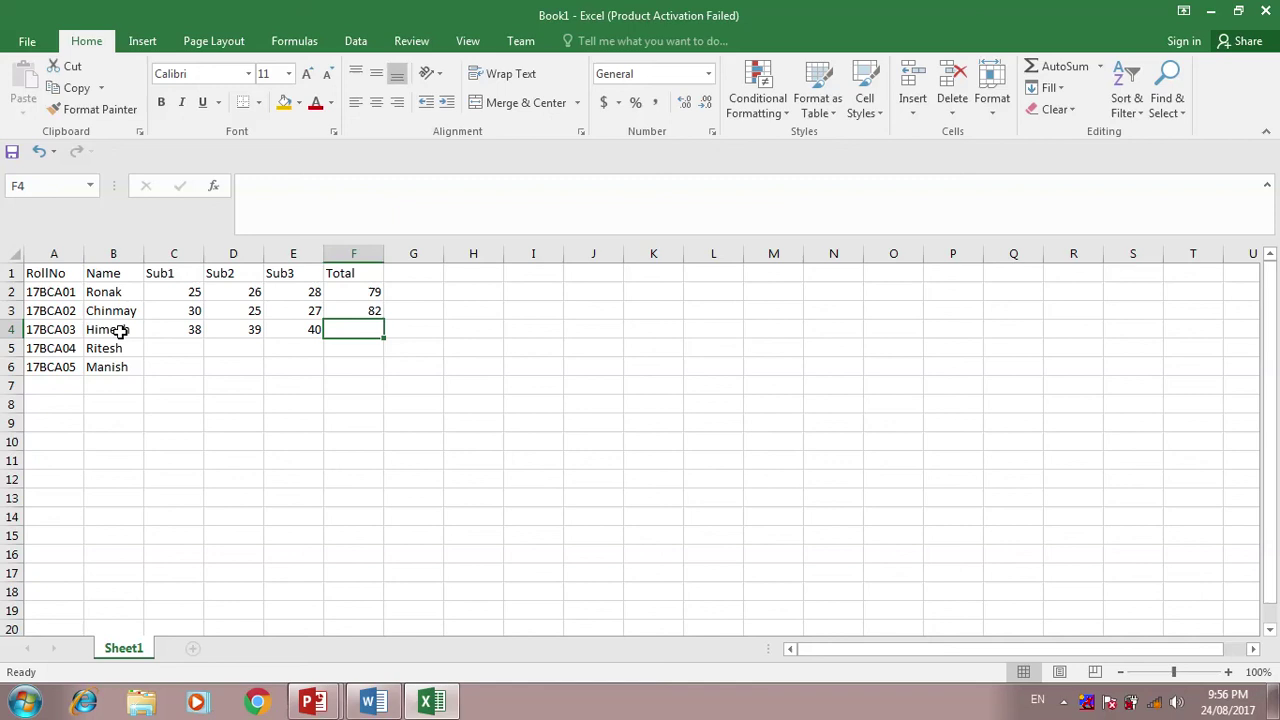
- Enter marks 40, 45, 47 in row 5 and 17, 25, 23 in row 6
key(Down)
key(Left)
key(Left)
key(Left)
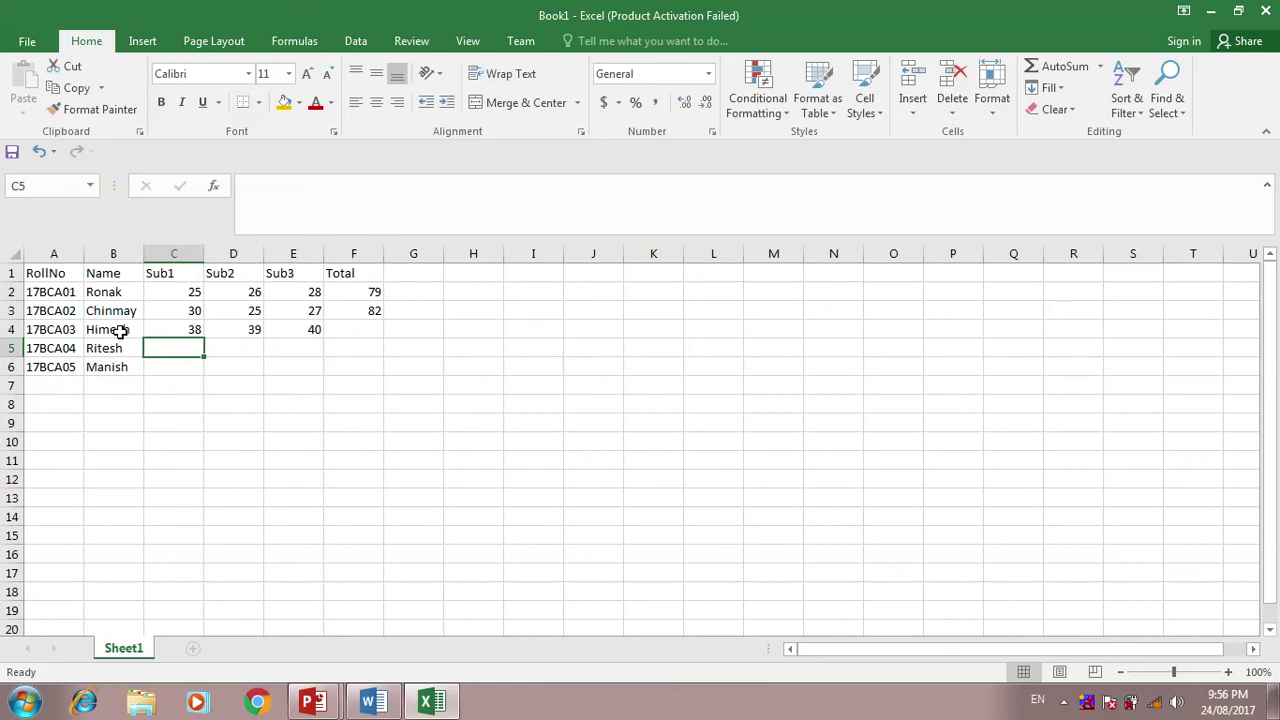
text(40)
key(Tab)
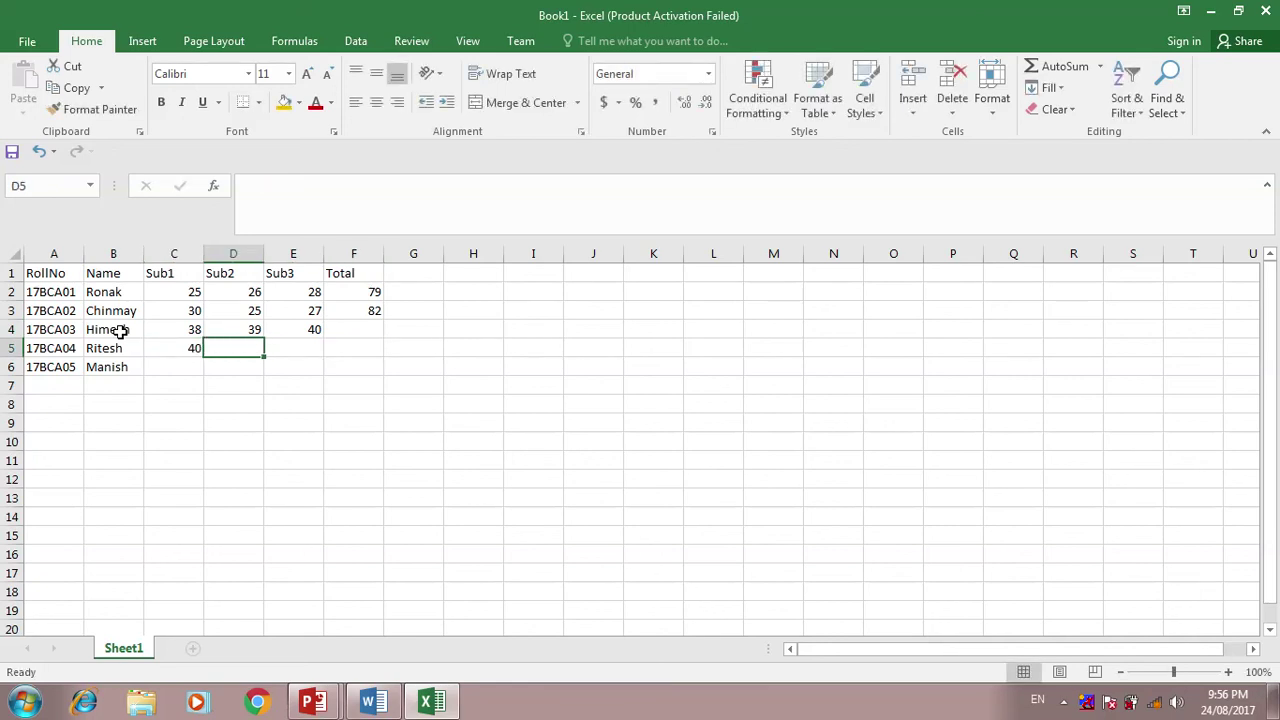
text(45)
key(Tab)
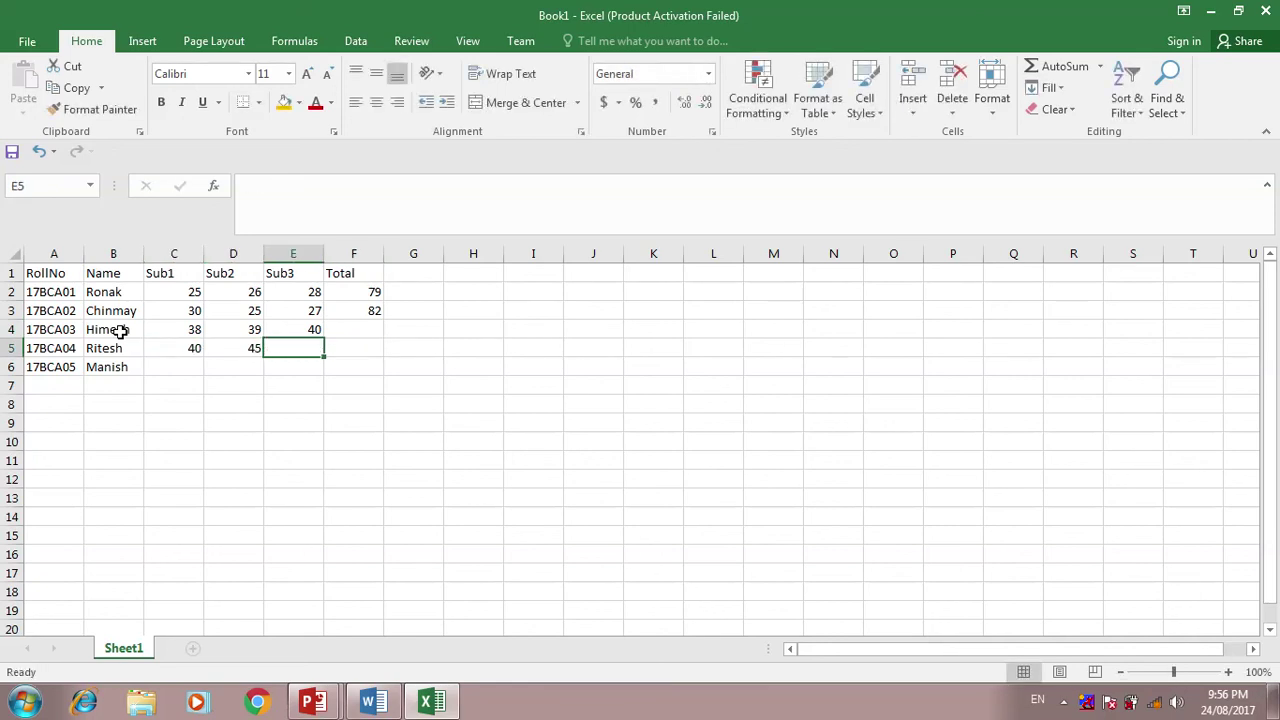
text(47)
key(Tab)
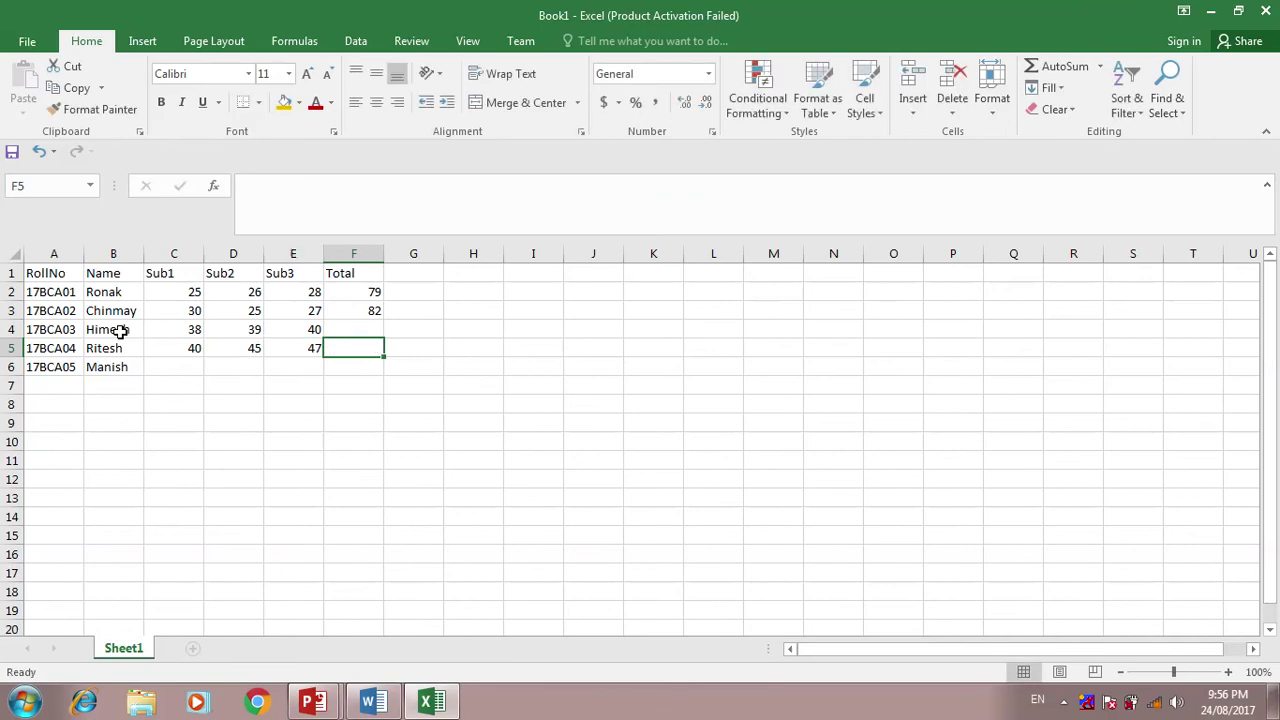
key(Down)
key(Left)
key(Left)
key(Left)
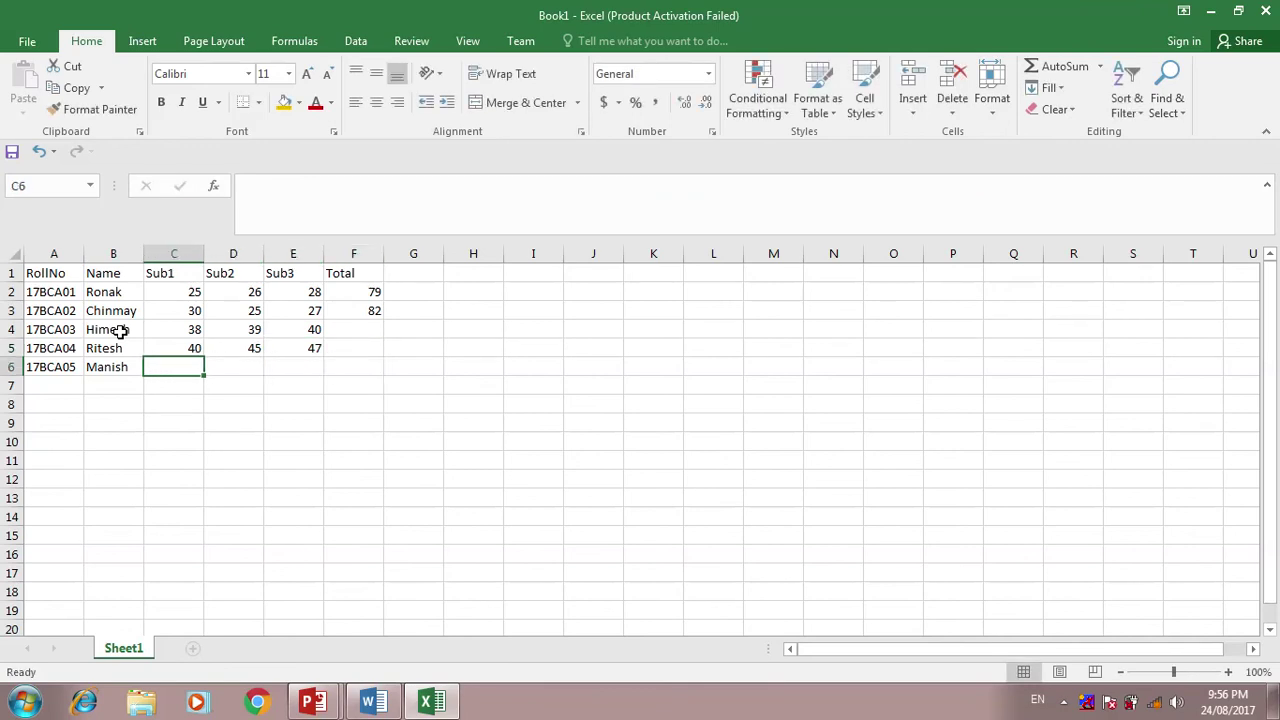
text(17)
key(Tab)
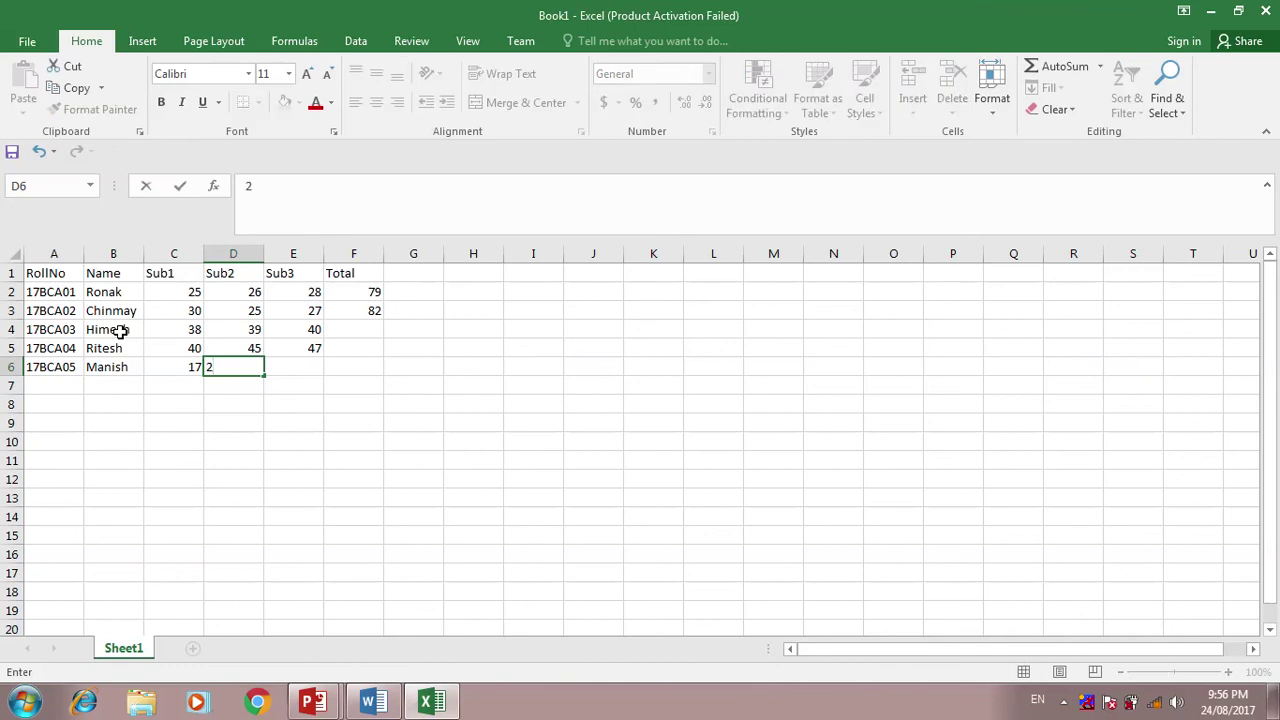
key(Tab)
text(2)
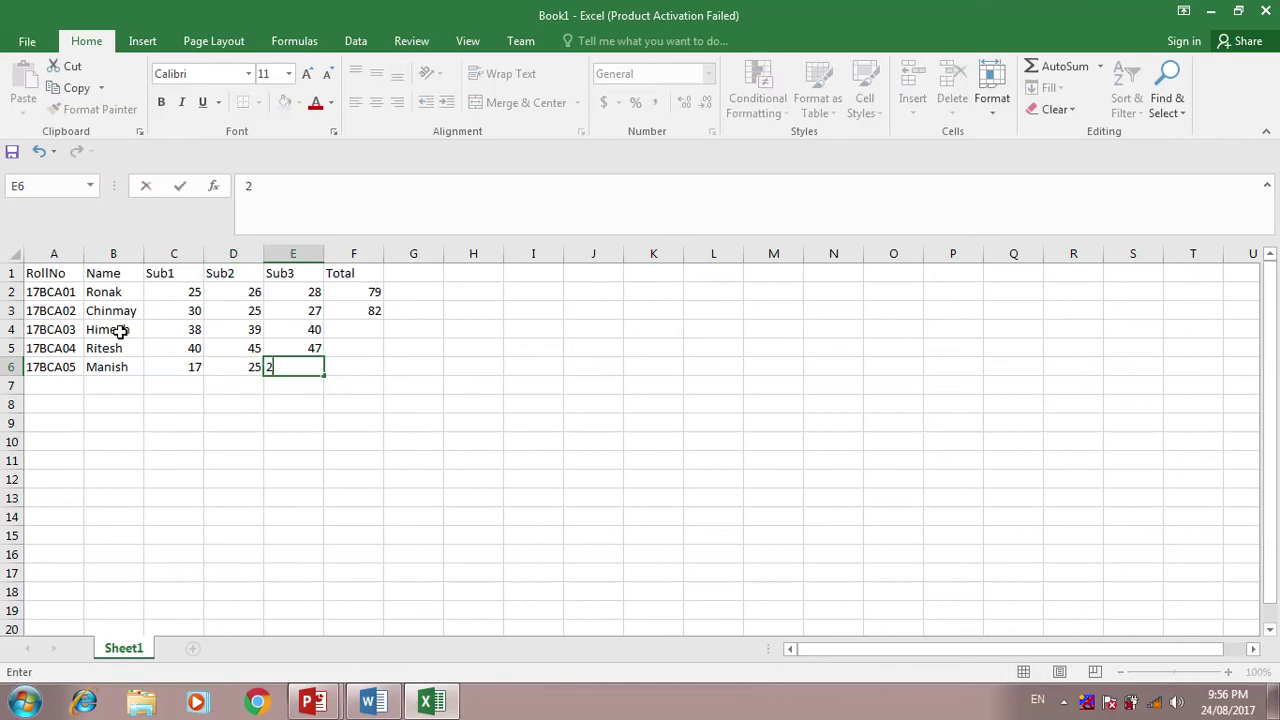
key(Tab)
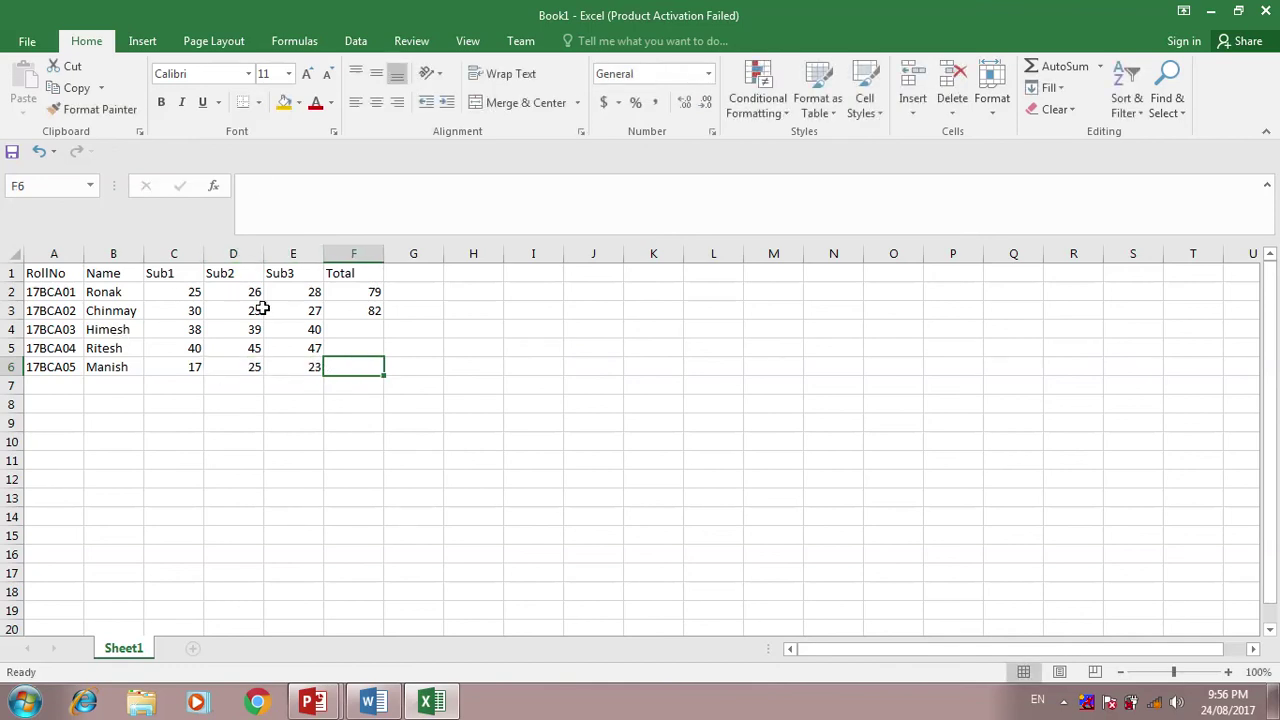
- Fill the Total formula down to F6 and save the workbook to the Desktop as std1.xlsx
drag(341, 290, 381, 374)
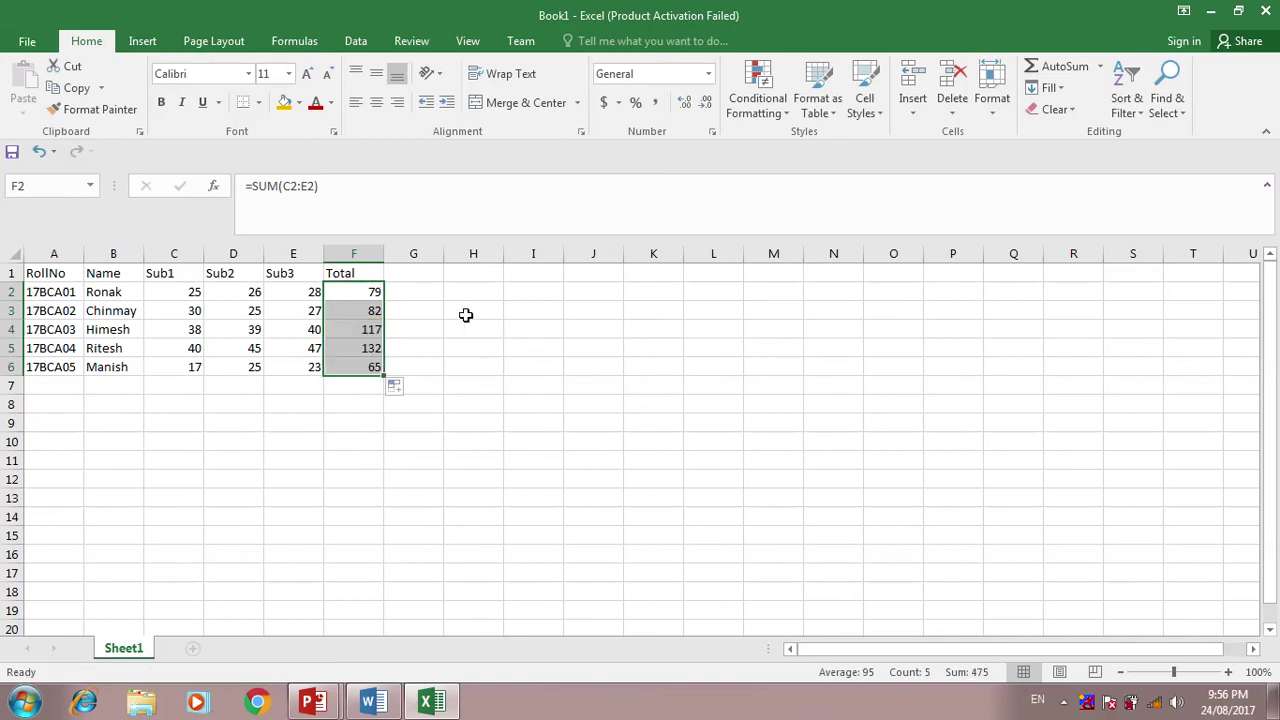
key(ctrl+s)
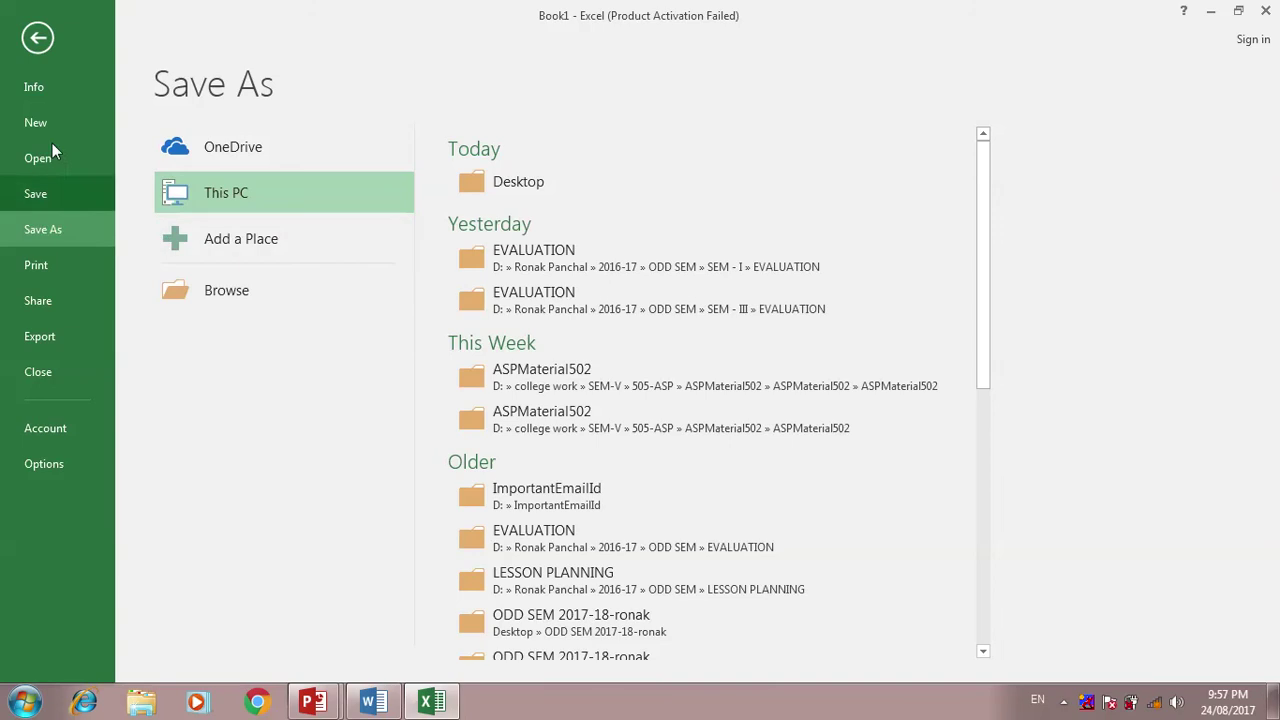
click(490, 197)
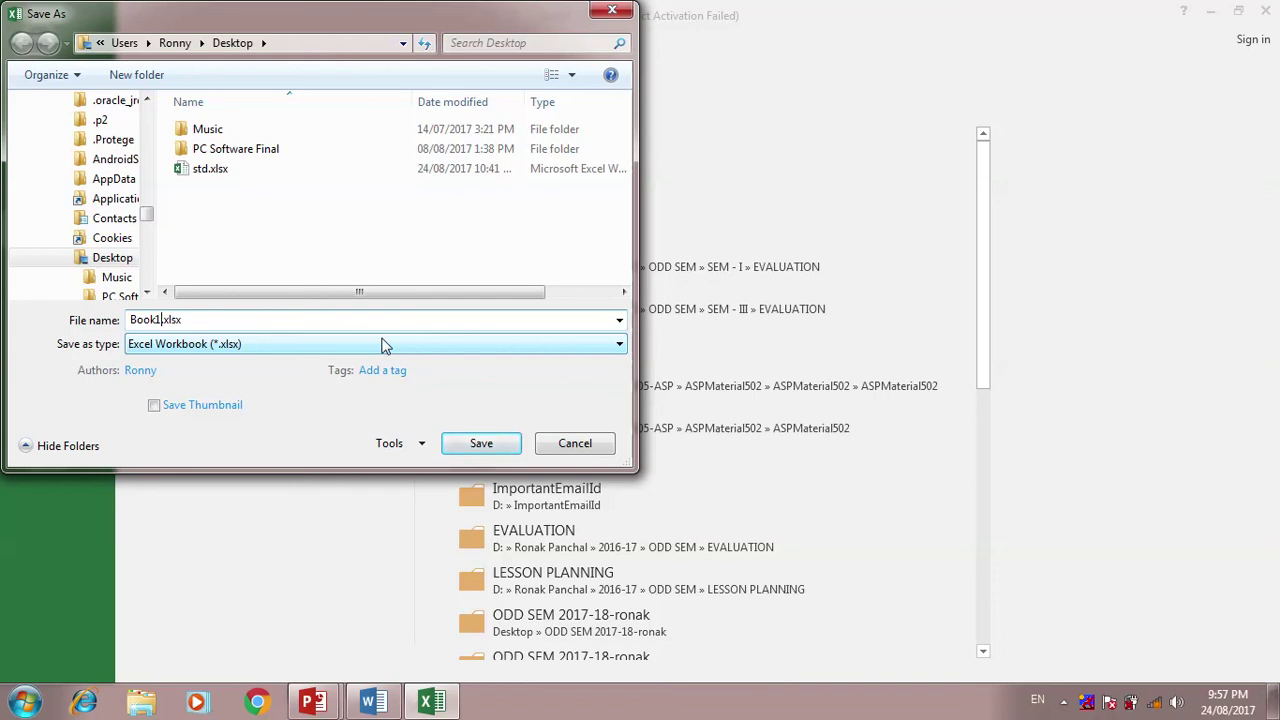
key(BackSpace)
key(BackSpace)
key(BackSpace)
key(BackSpace)
key(Return)
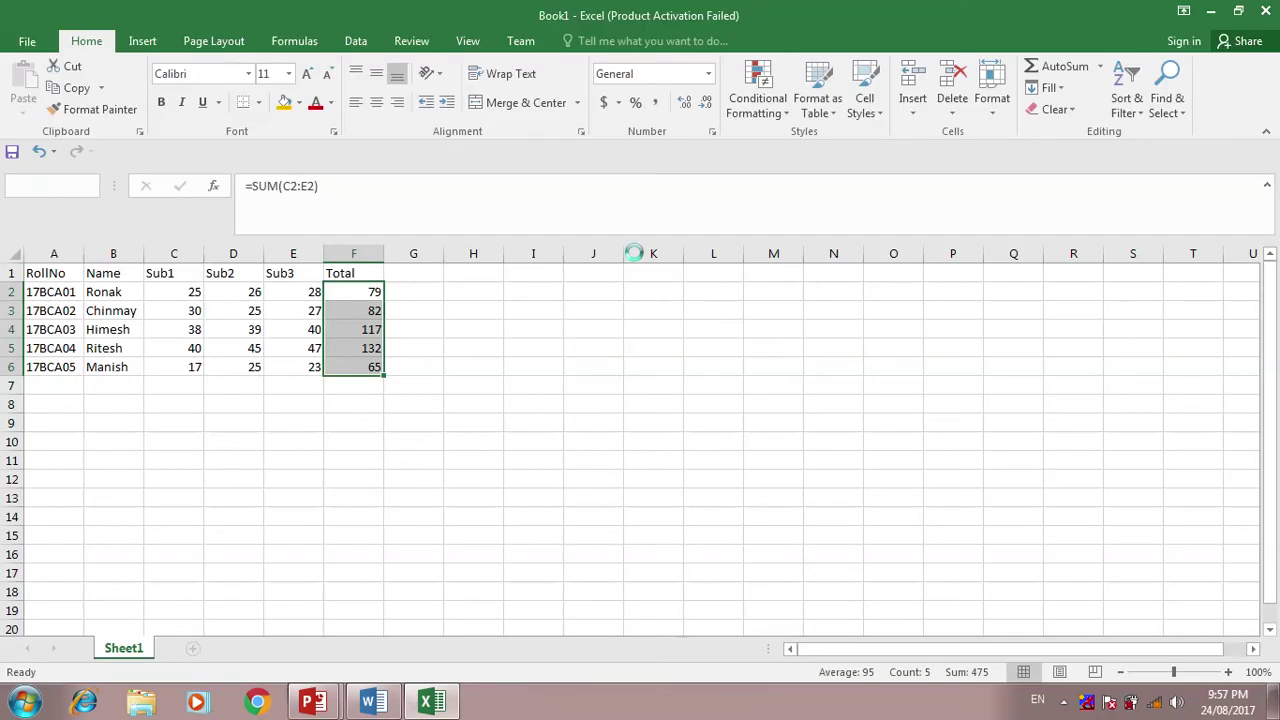
- Close Excel and start a Letters mail merge in the Word document
click(1256, 11)
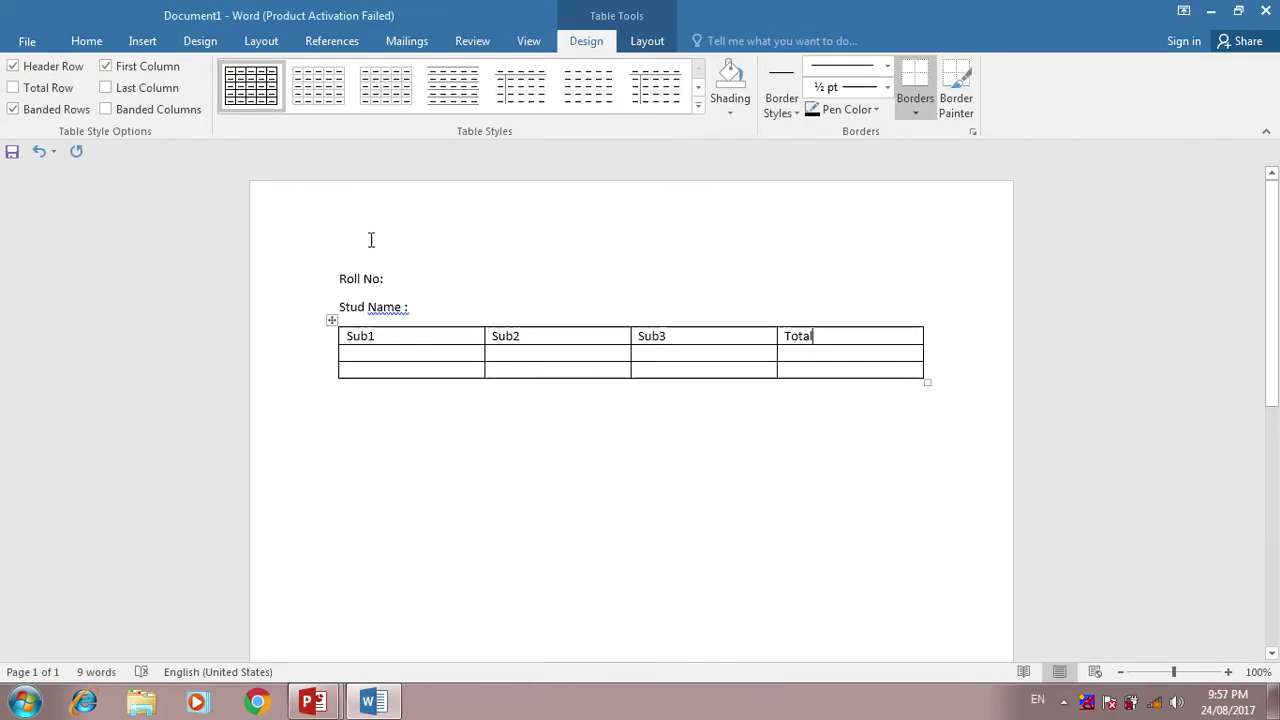
click(420, 44)
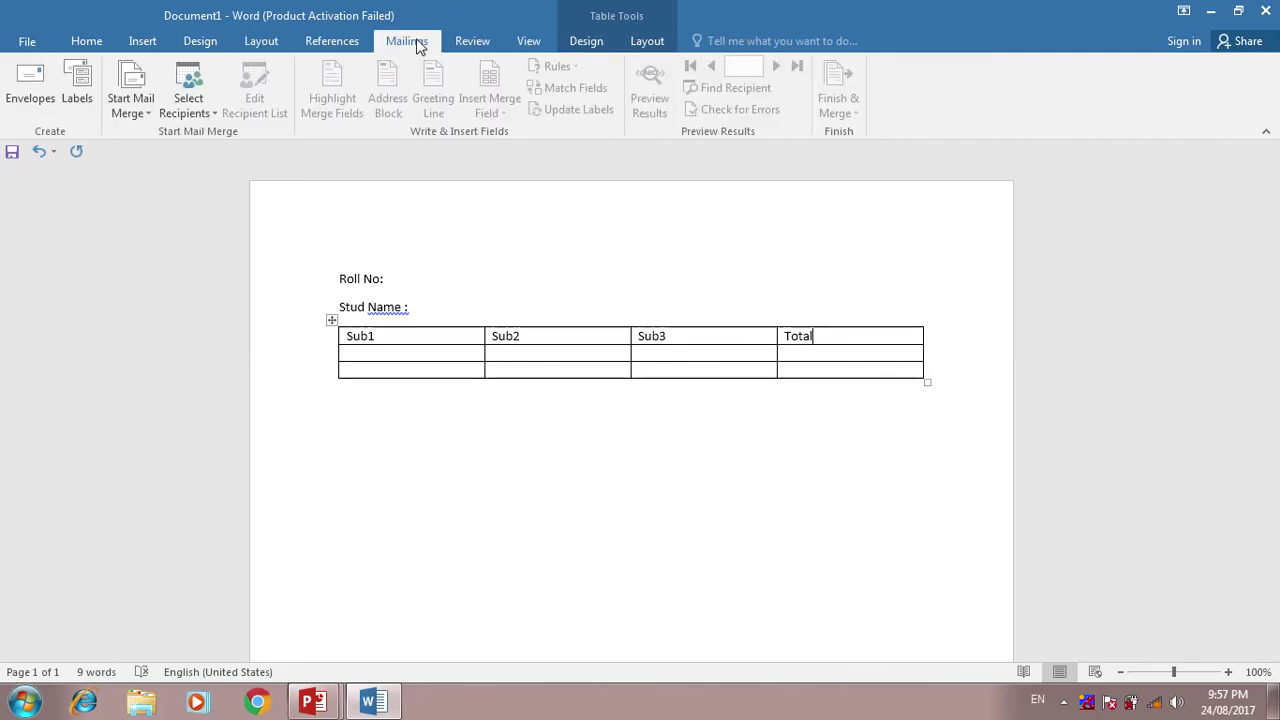
click(139, 110)
click(150, 140)
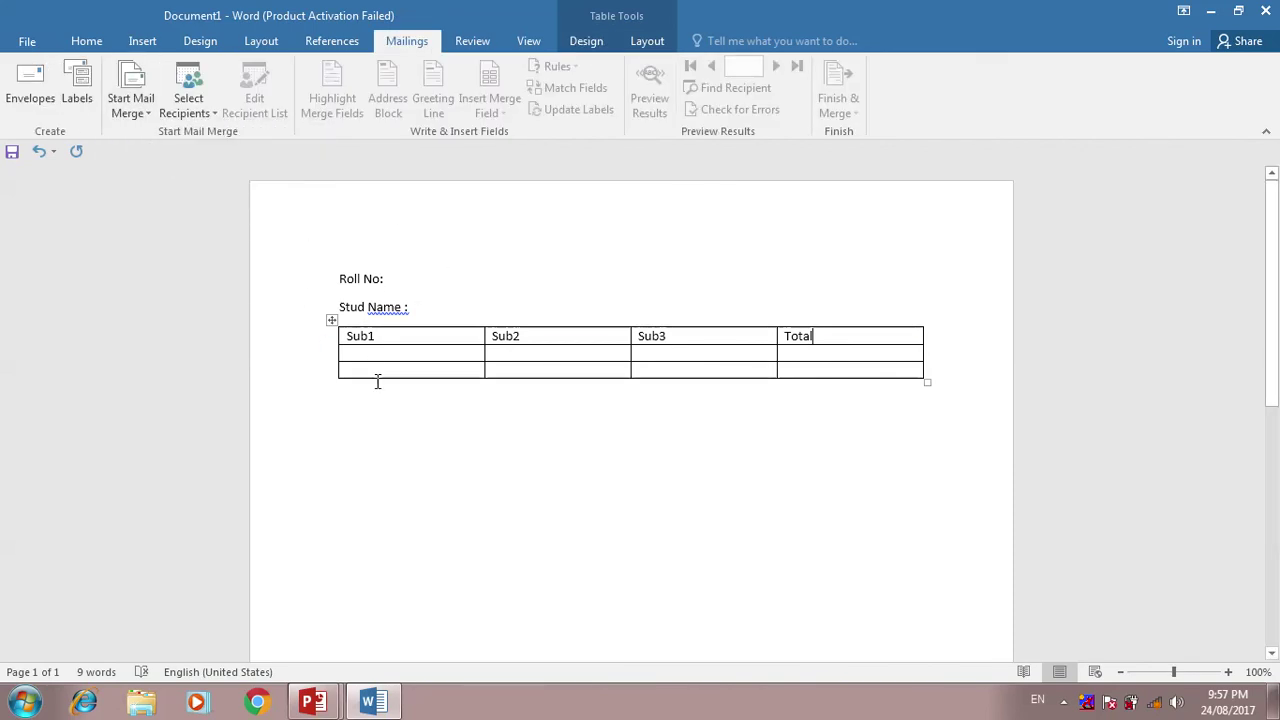
click(394, 278)
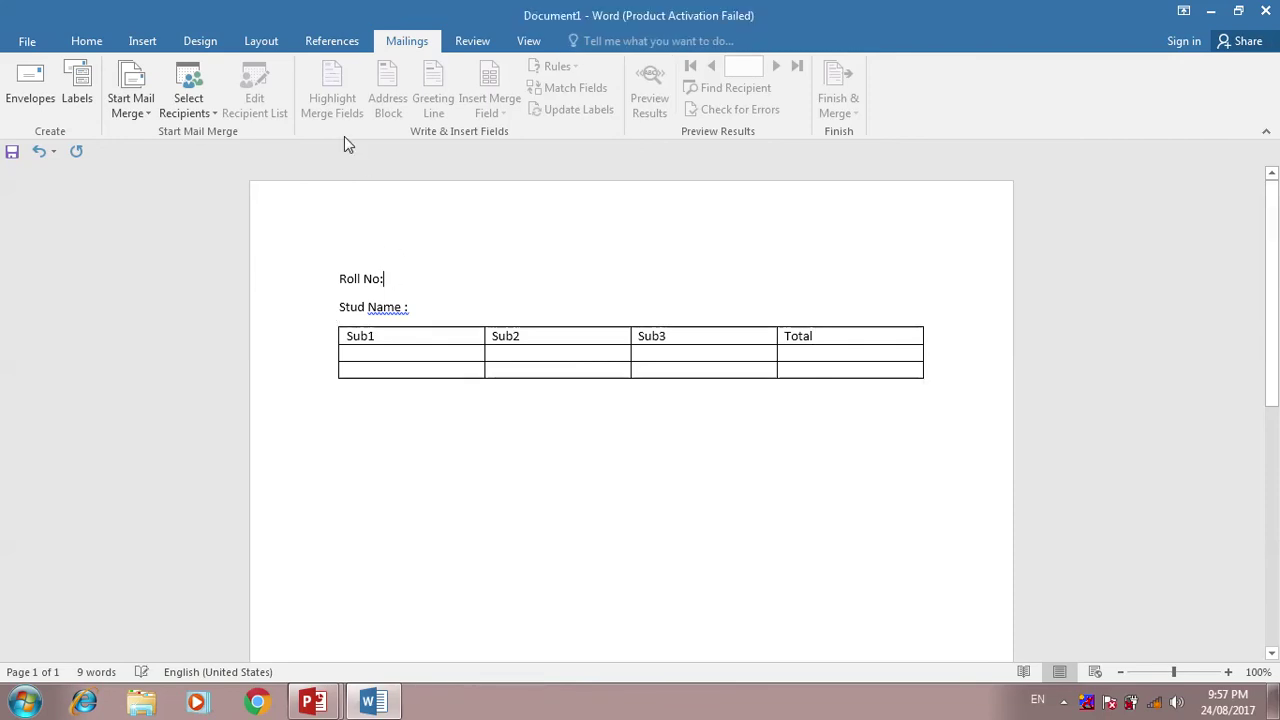
- Use Desktop\std1.xlsx, table Sheet1$, as the existing recipient list
click(208, 114)
click(212, 158)
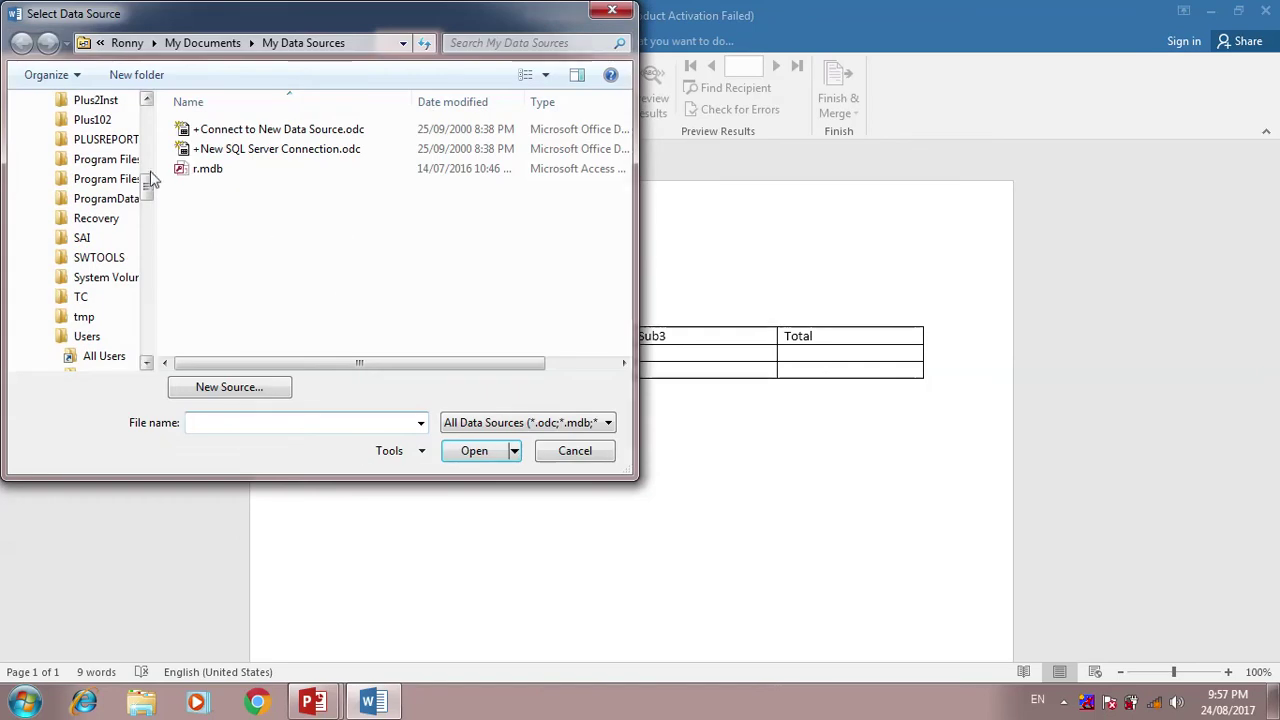
scroll(149, 175, up, 10)
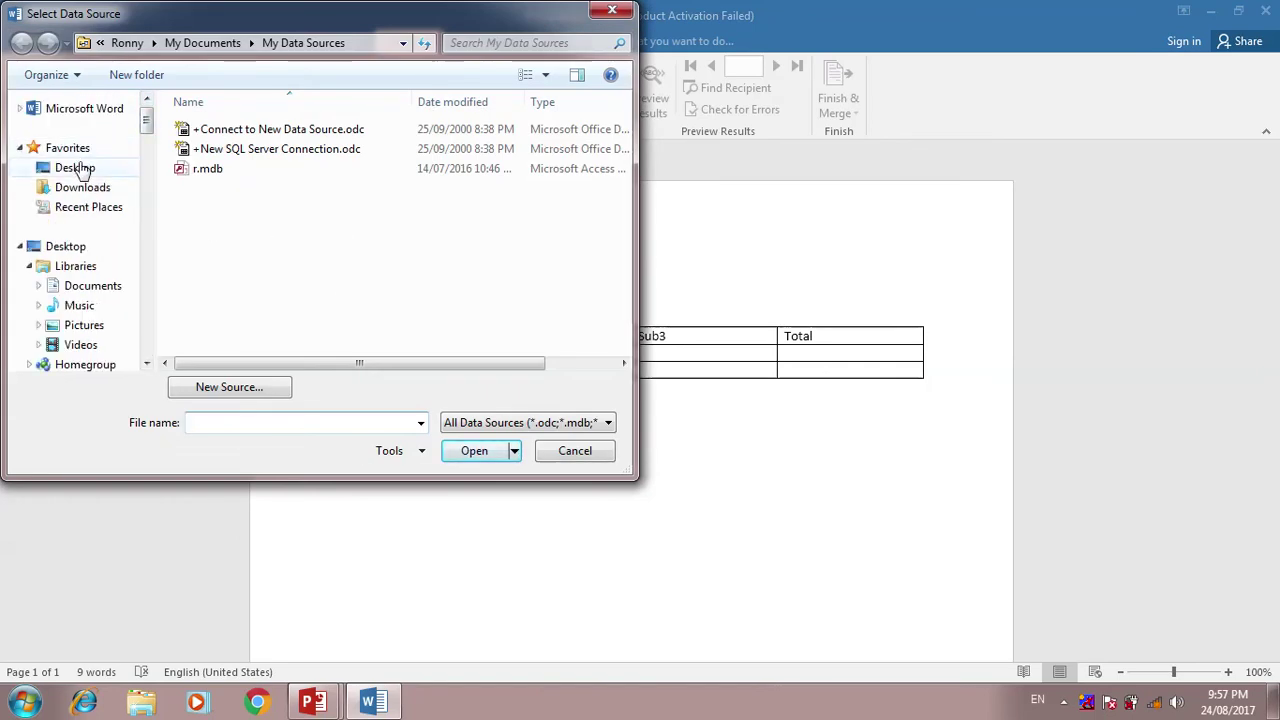
click(77, 167)
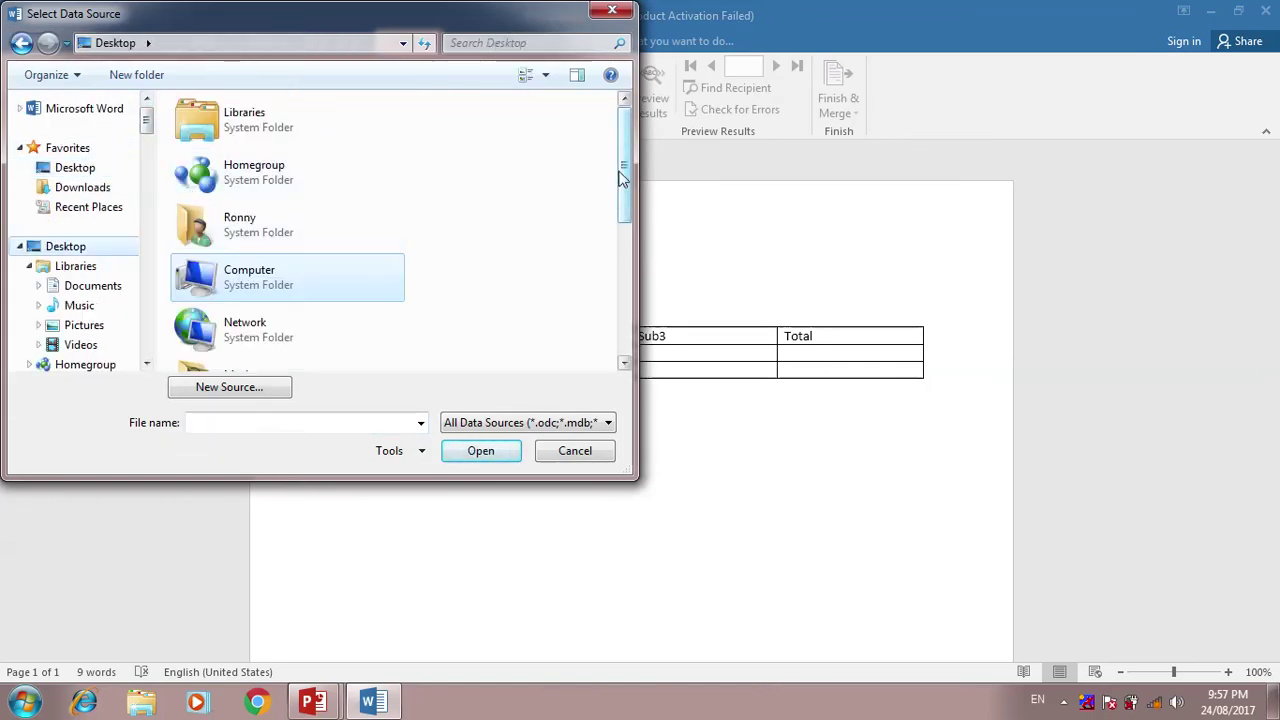
drag(623, 168, 626, 286)
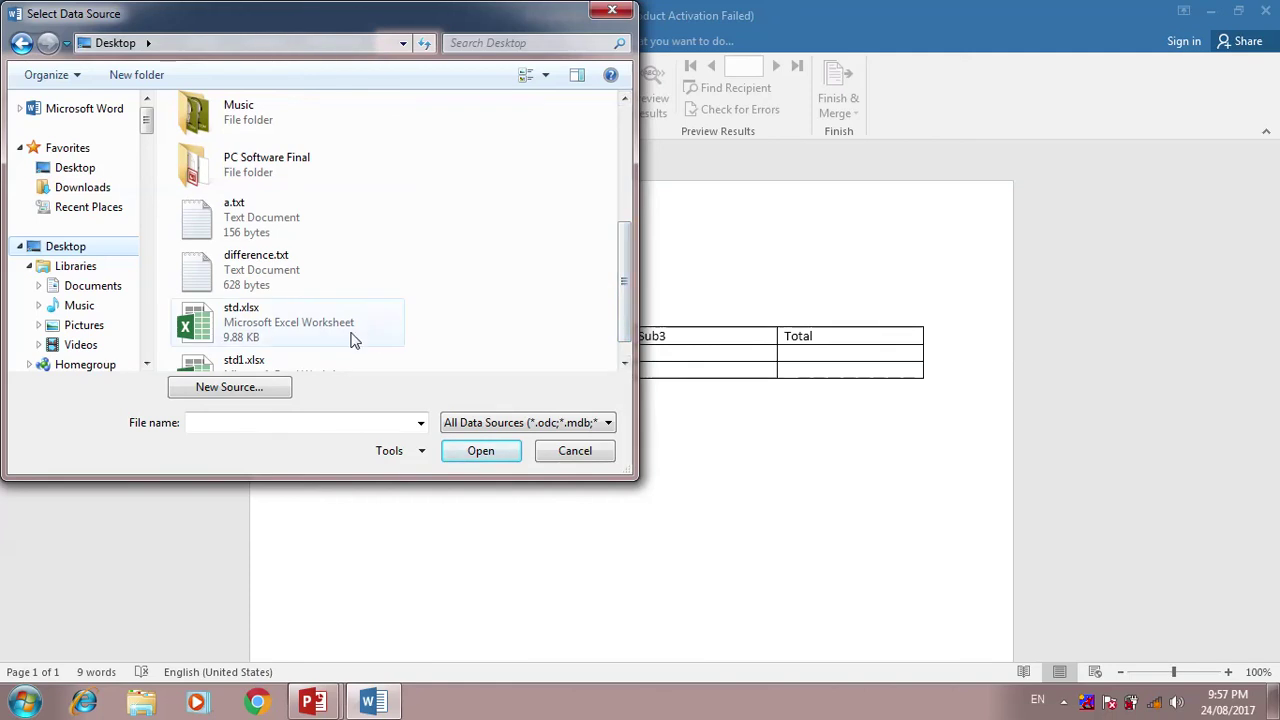
double_click(340, 360)
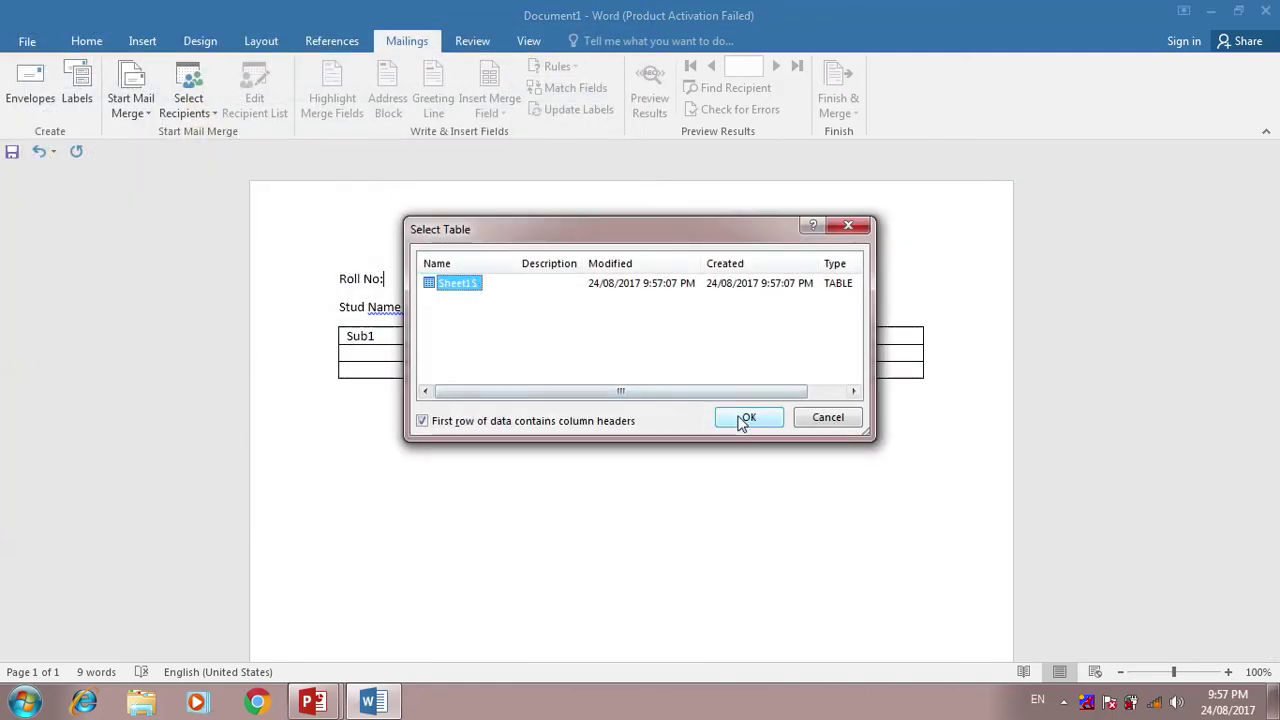
click(743, 417)
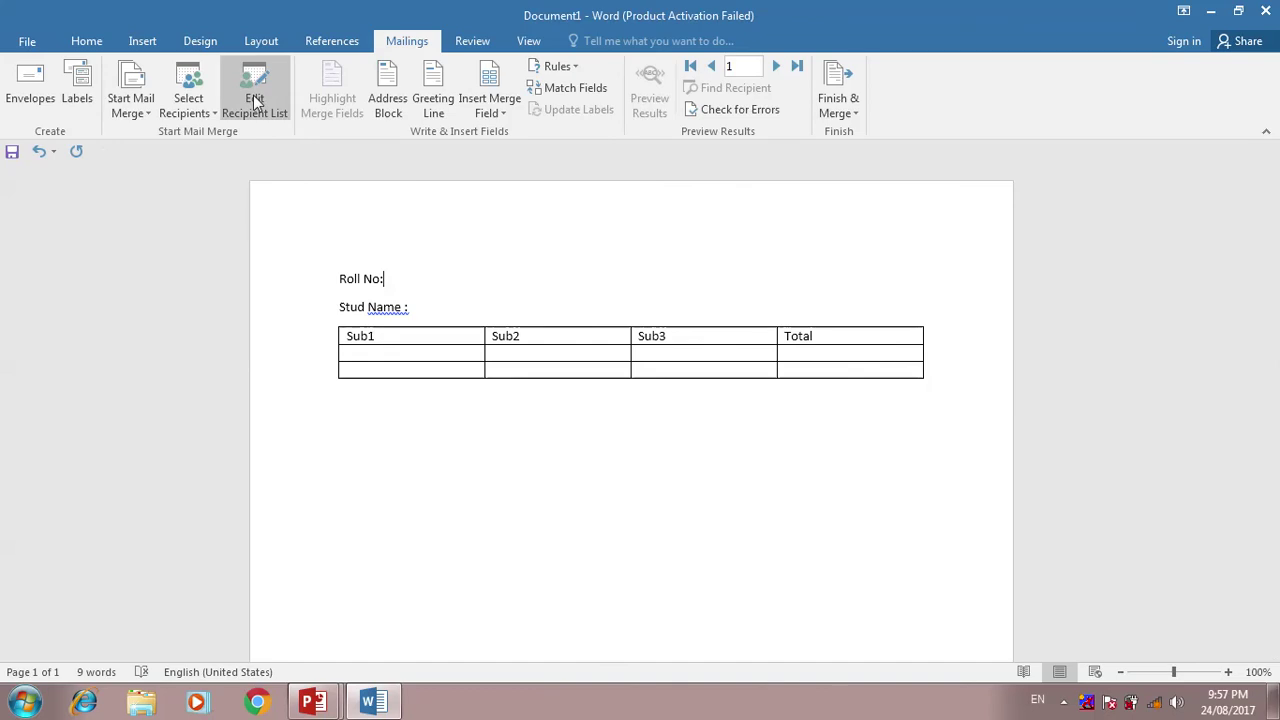
- Insert the «RollNo» field after 'Roll No:' and «Name» after 'Stud Name :'
click(403, 284)
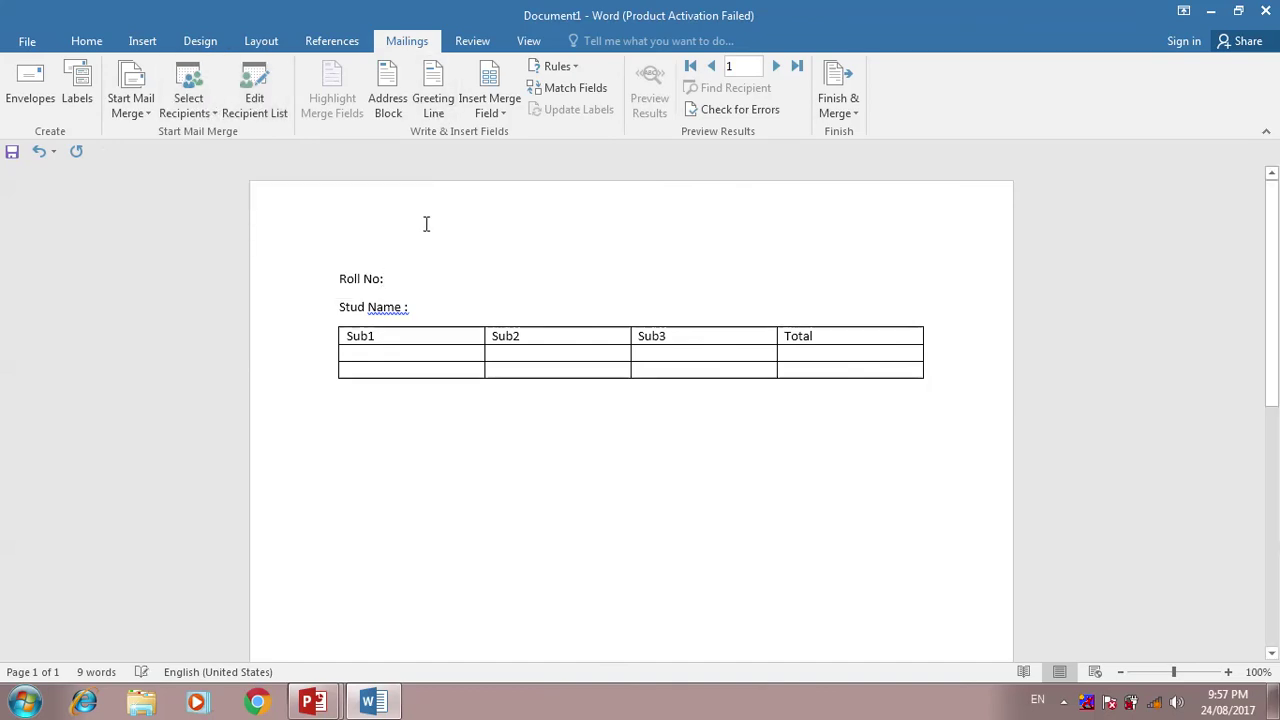
click(504, 113)
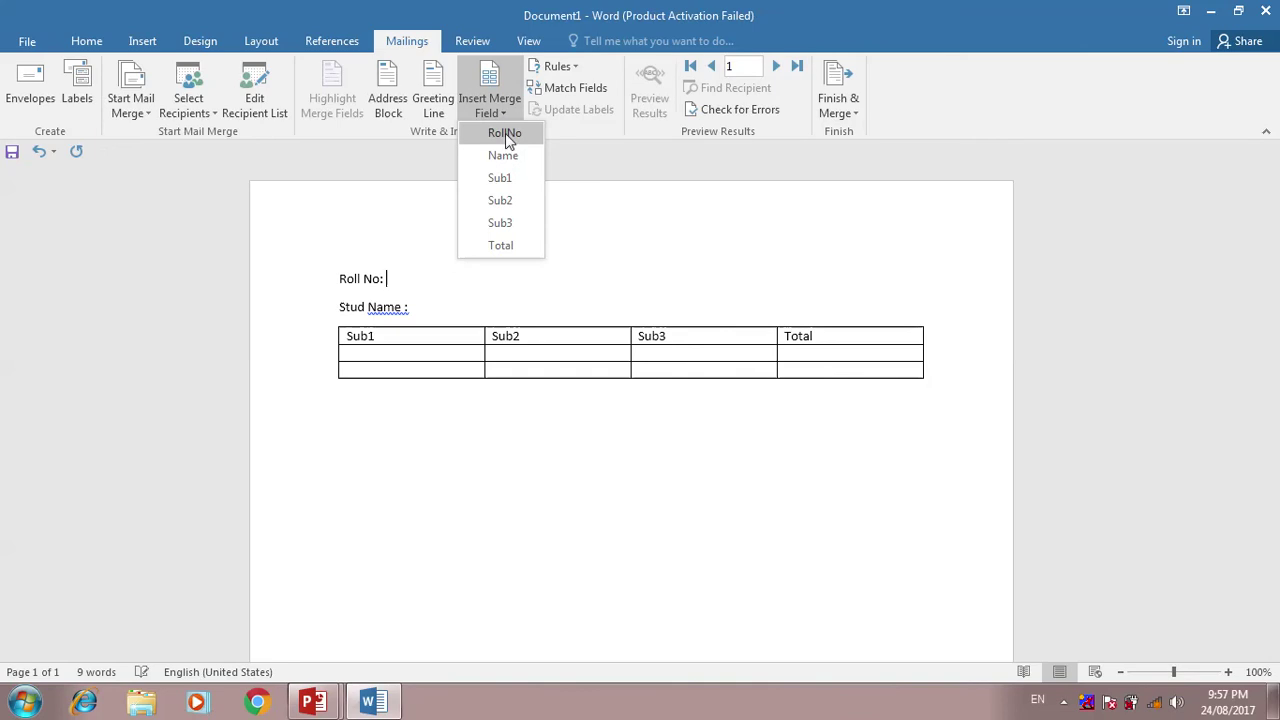
click(504, 139)
click(470, 303)
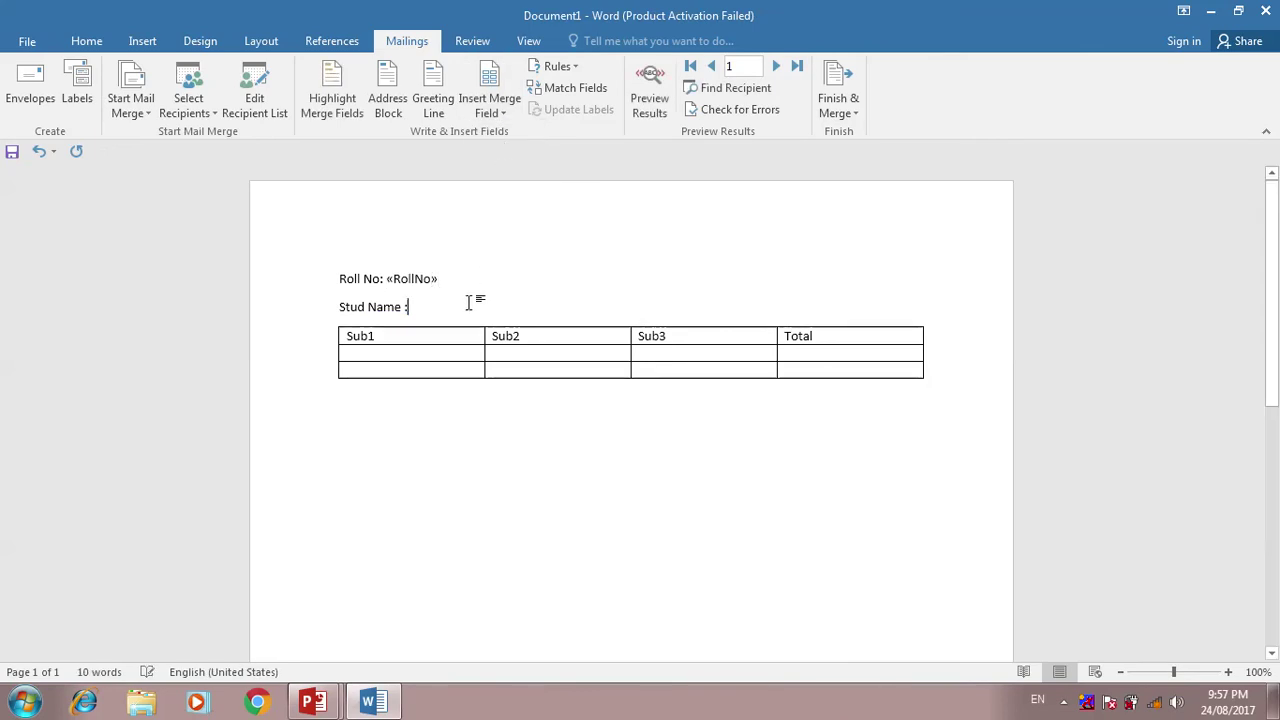
click(503, 113)
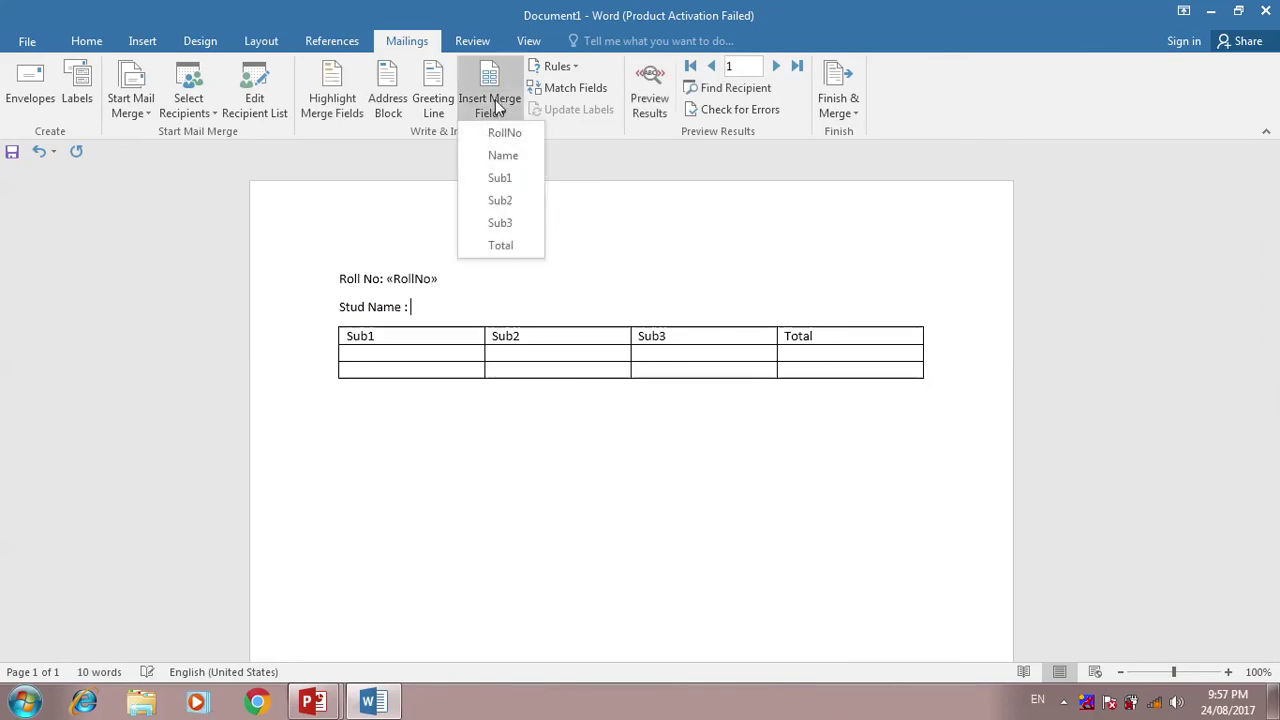
click(500, 154)
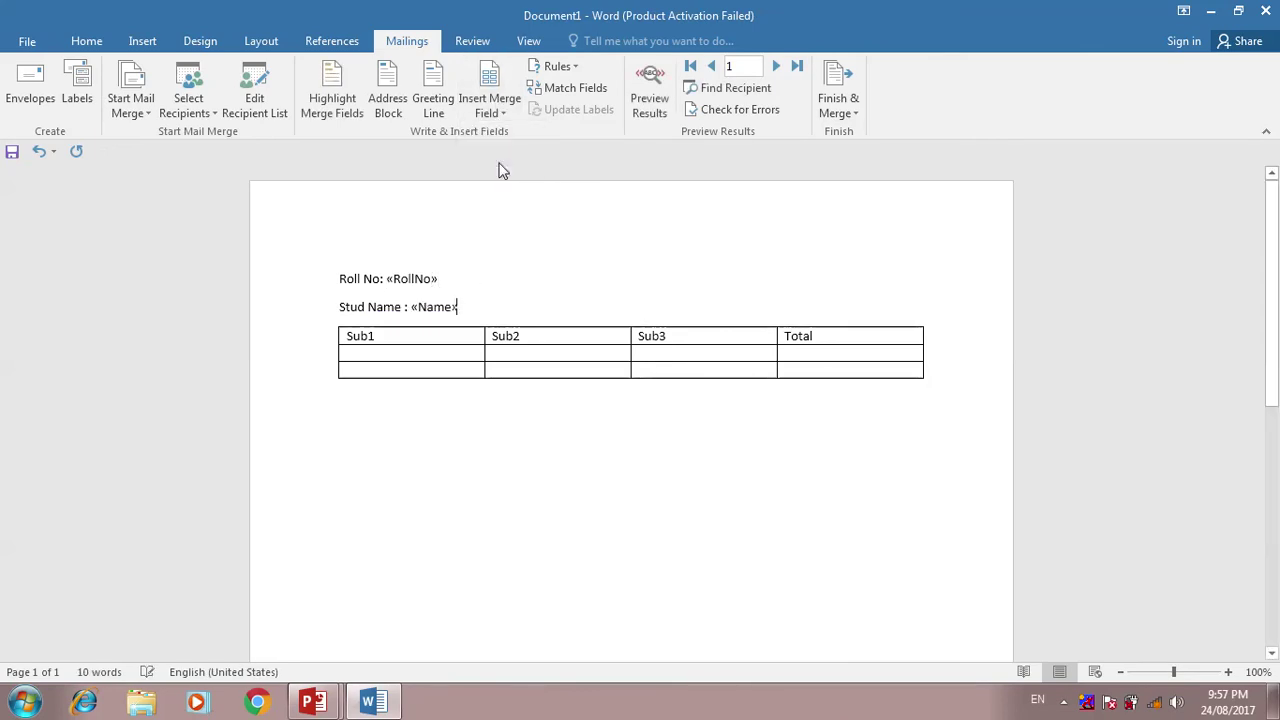
- Put the «Sub1» and «Sub2» fields into the empty cells under their headings
click(434, 351)
click(492, 103)
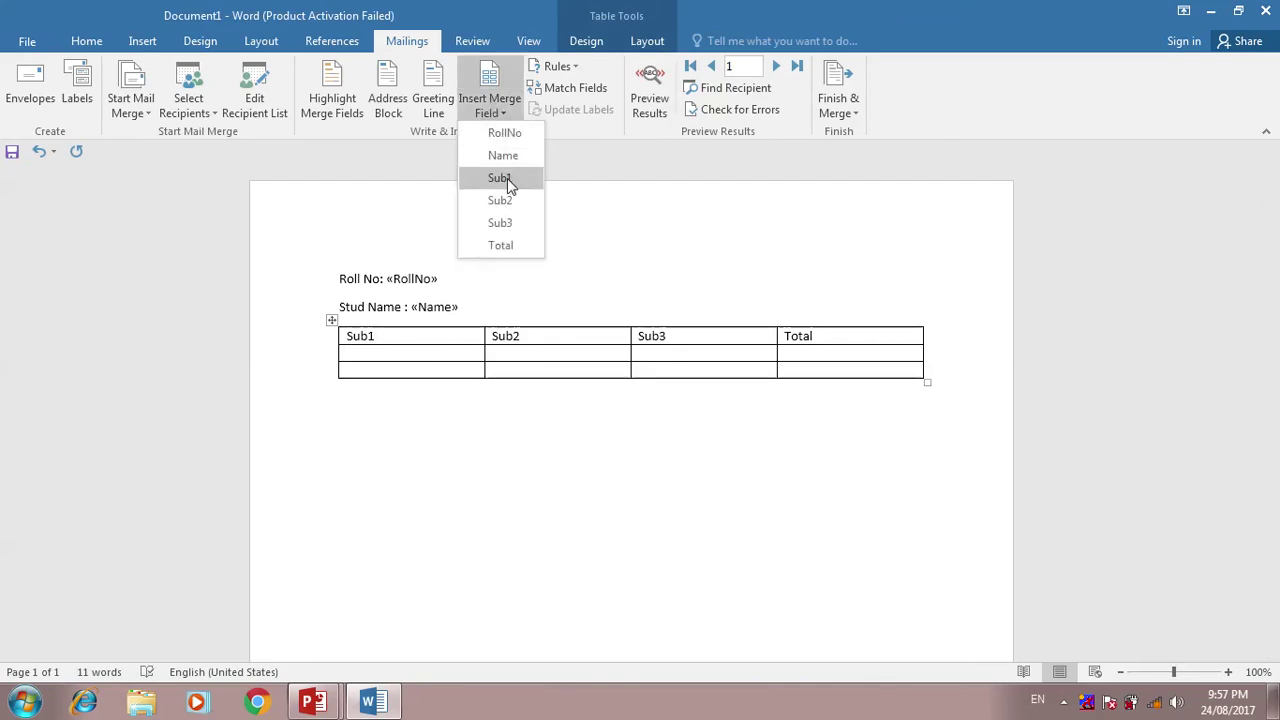
click(507, 180)
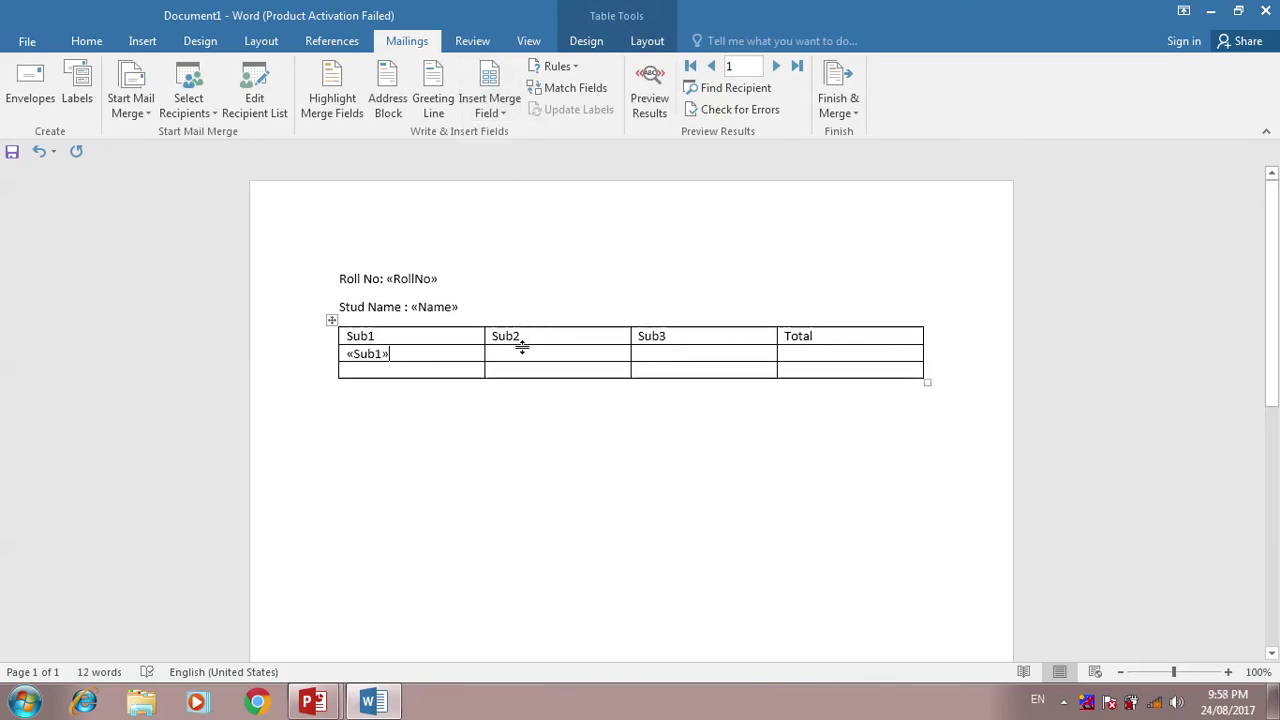
click(523, 351)
click(492, 108)
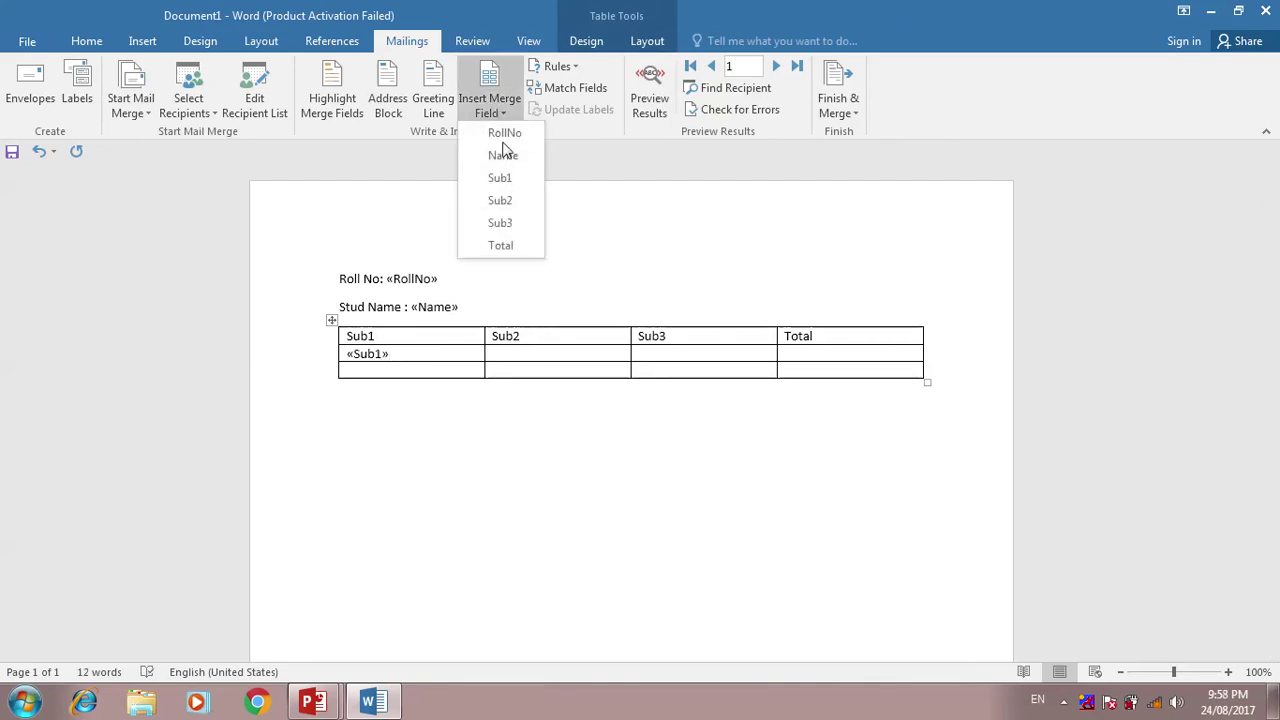
click(508, 201)
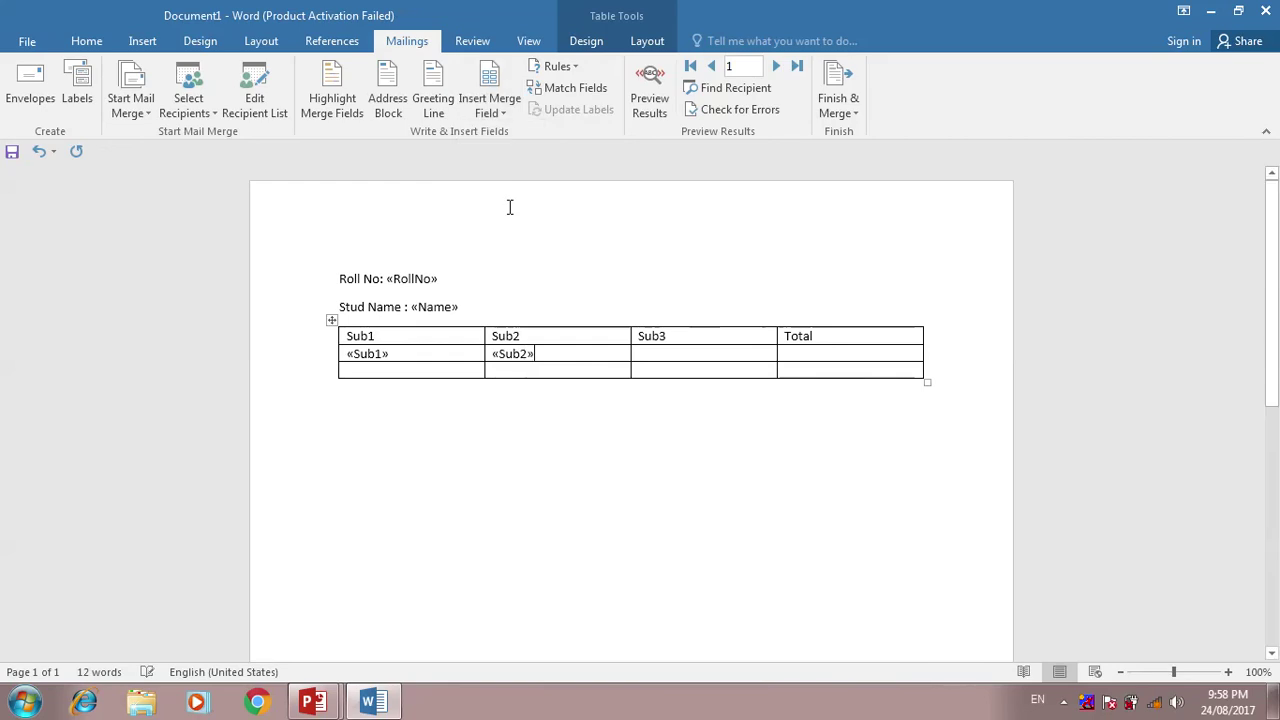
- Fill the remaining row-2 cells with the «Sub3» and «Total» merge fields
click(641, 350)
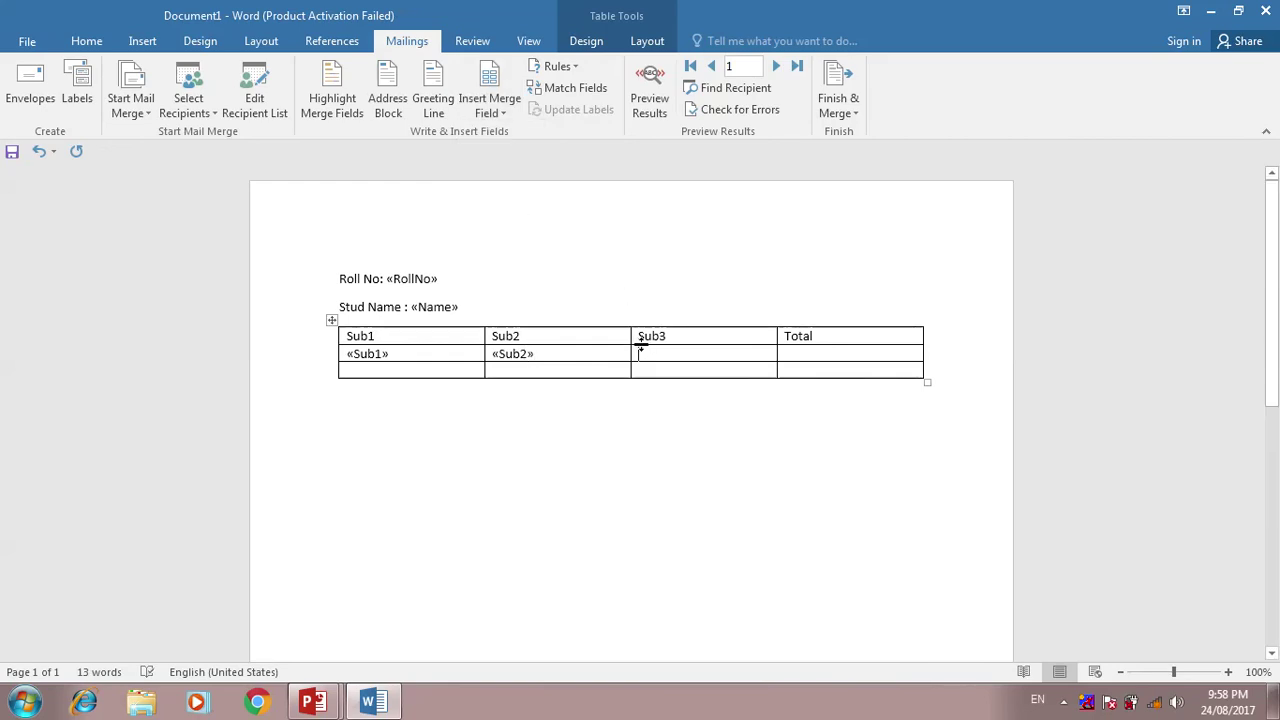
click(490, 109)
click(512, 227)
click(805, 354)
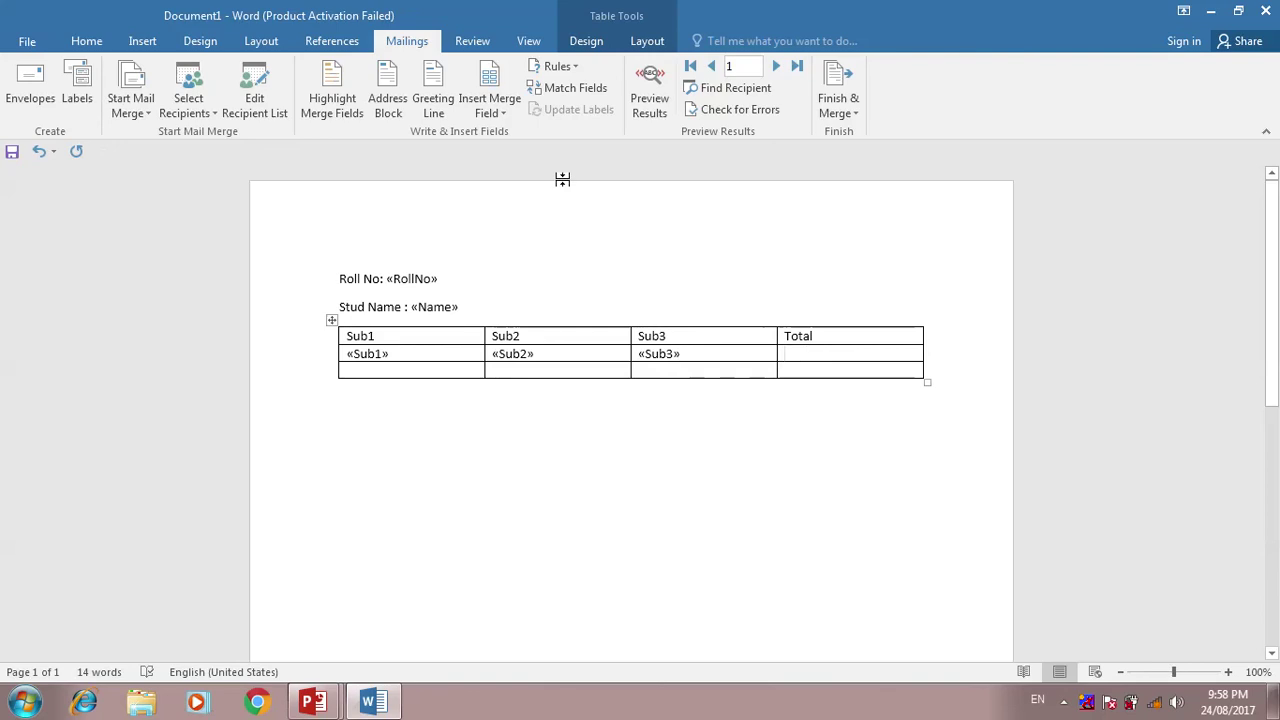
click(490, 110)
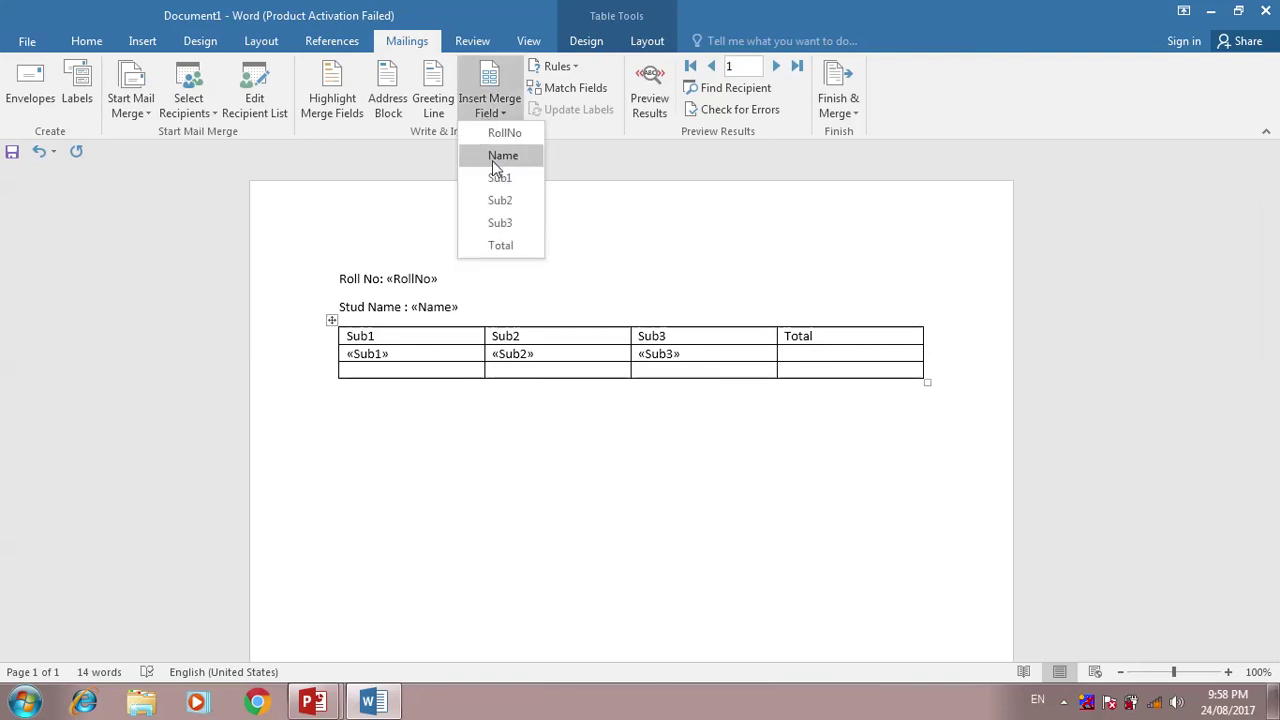
click(500, 246)
click(340, 265)
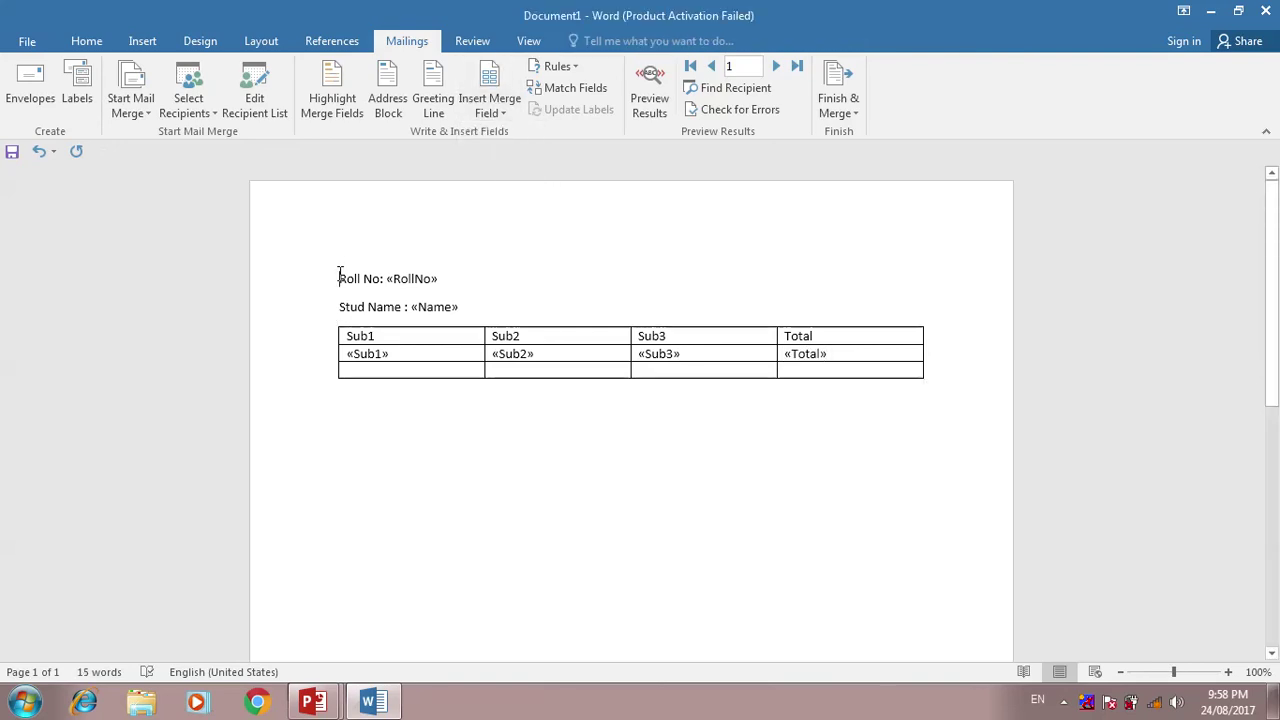
- Add a 'Basic Template' line at the top, centred and enlarged two font steps
key(Return)
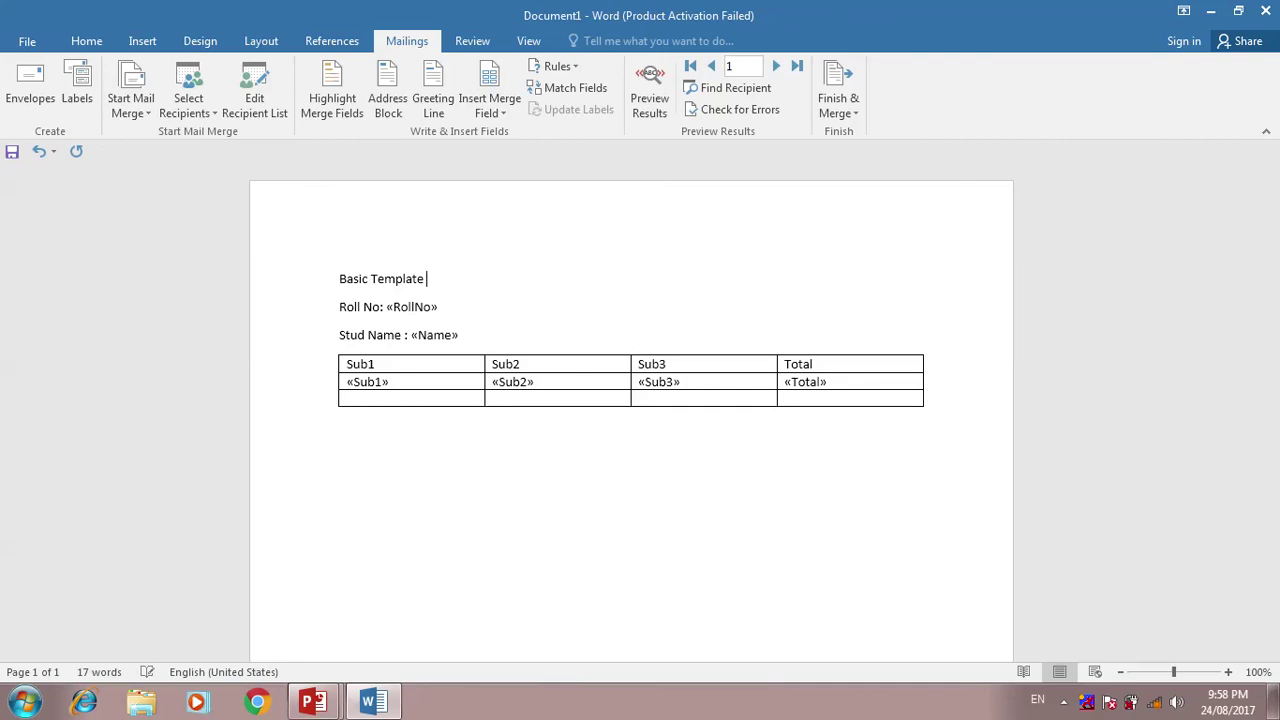
drag(420, 282, 340, 280)
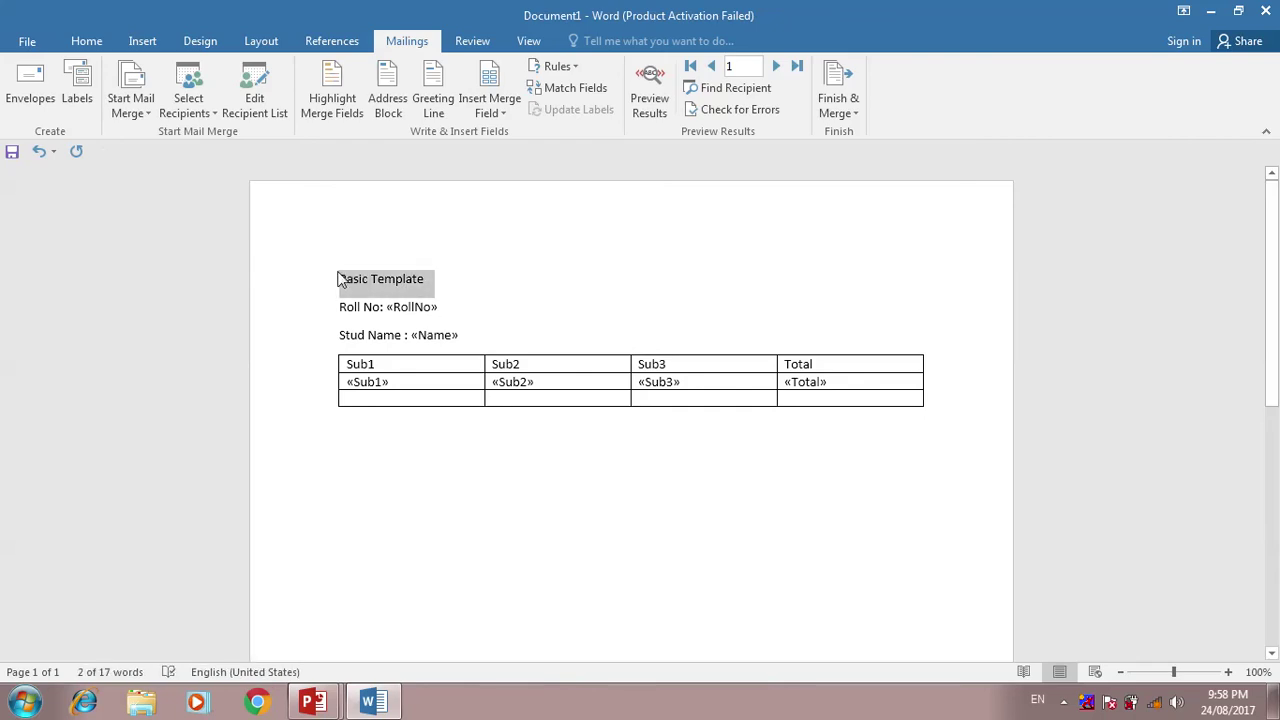
key(ctrl+e)
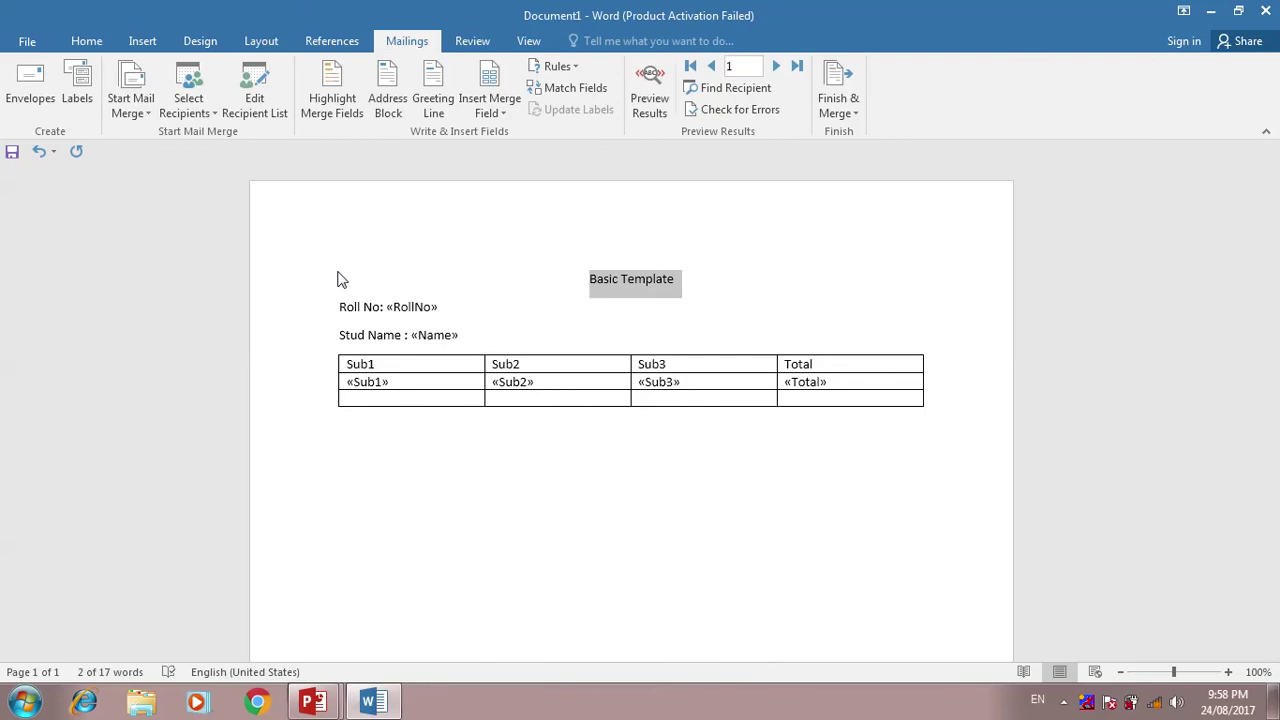
key(ctrl+bracketright)
key(ctrl+bracketright)
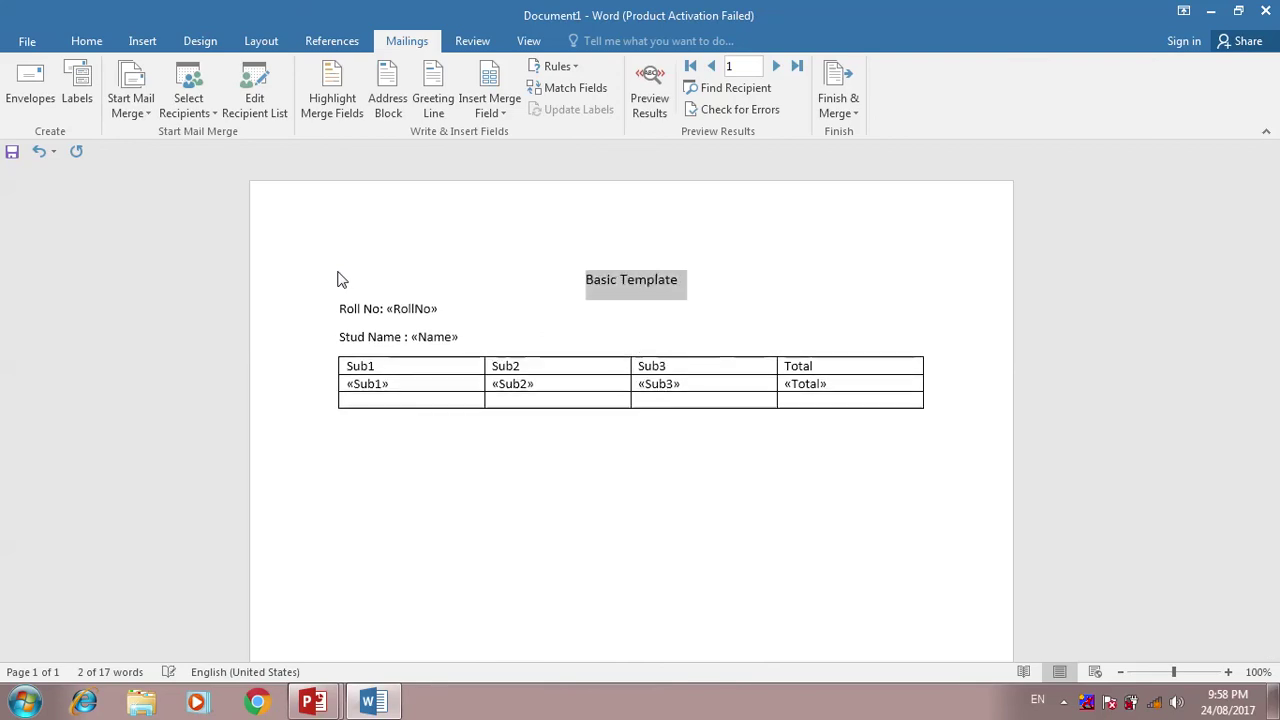
key(ctrl+bracketright)
key(ctrl+bracketright)
- Retype the heading so it reads 'Student Mark Information' instead of 'Basic Template'
text(b)
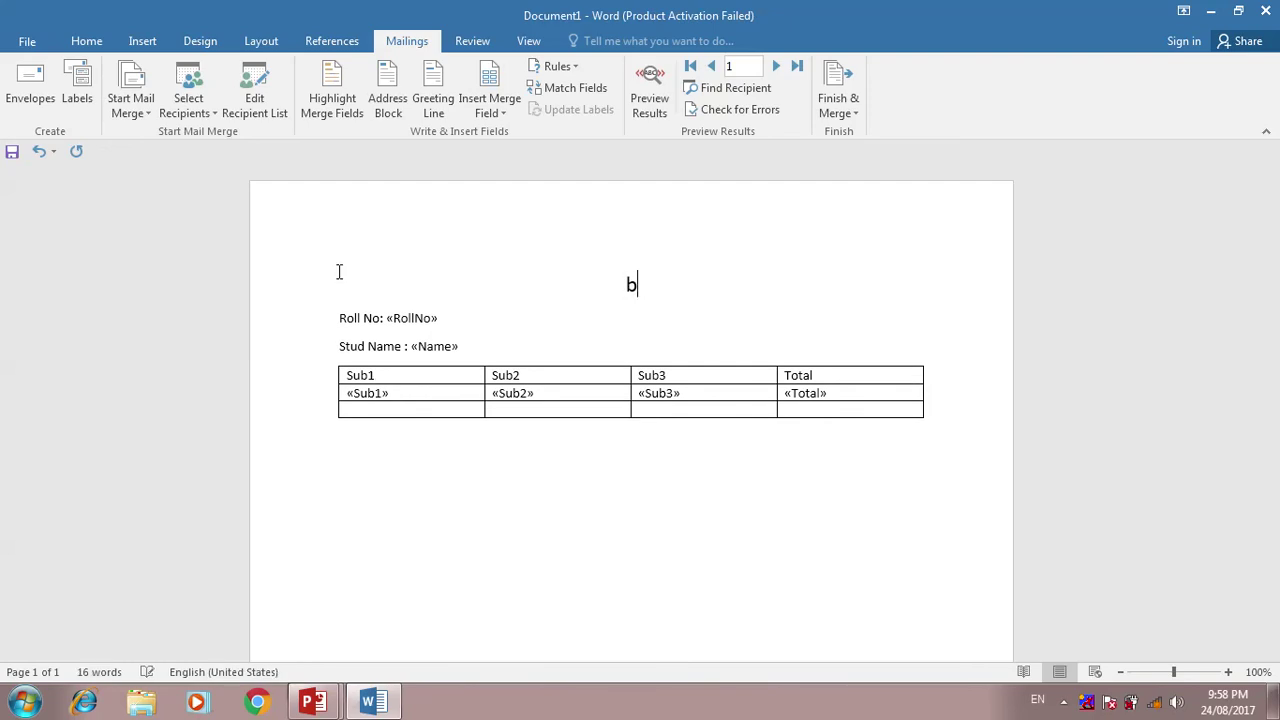
key(ctrl+z)
key(Left)
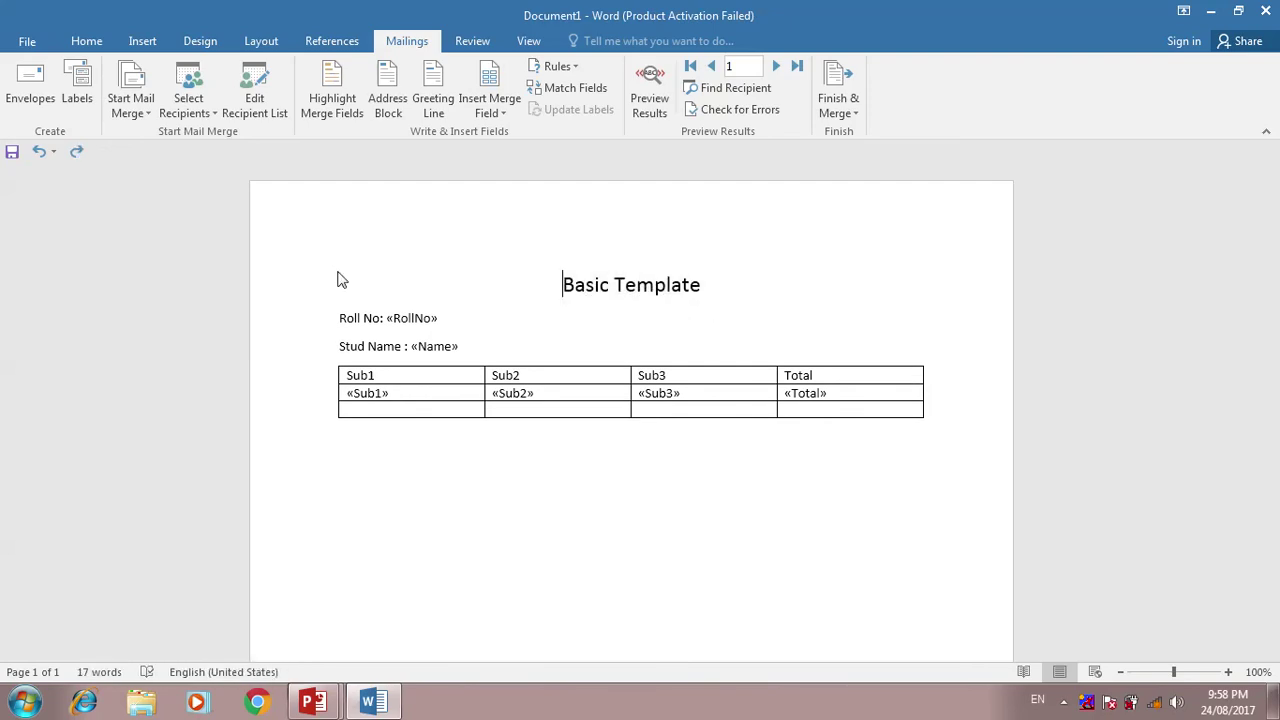
text(Stdu)
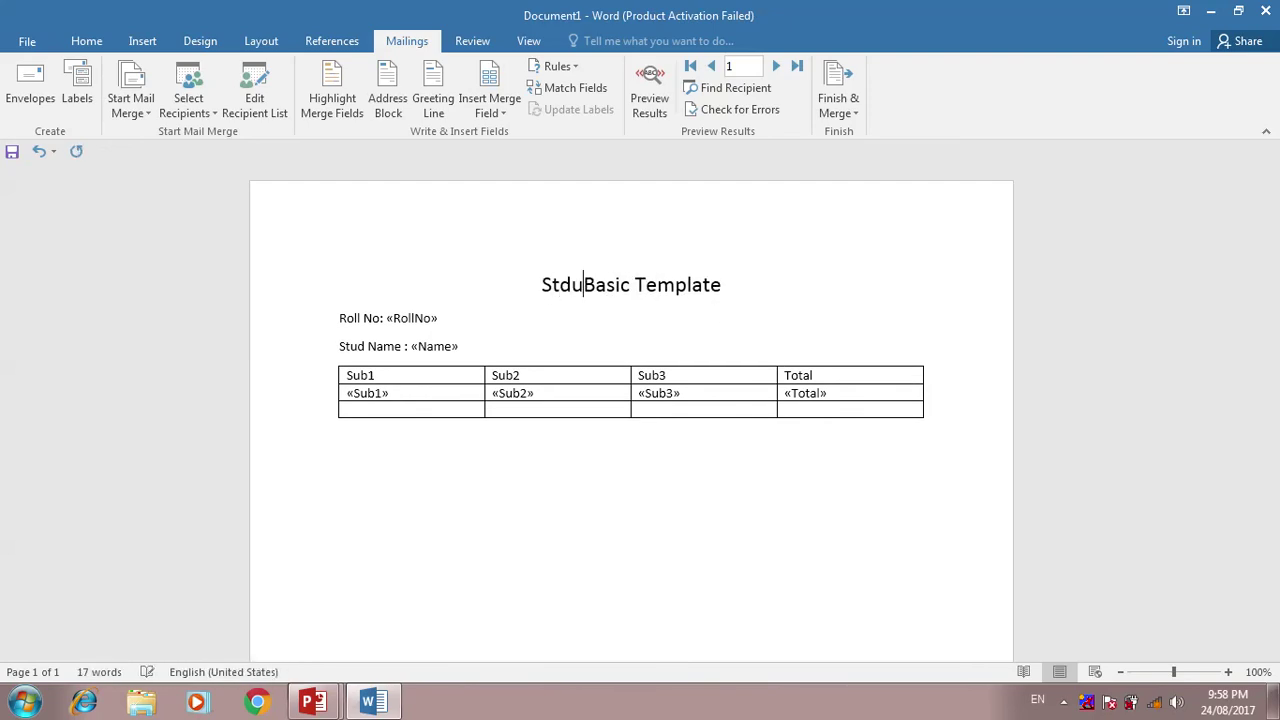
key(BackSpace)
key(BackSpace)
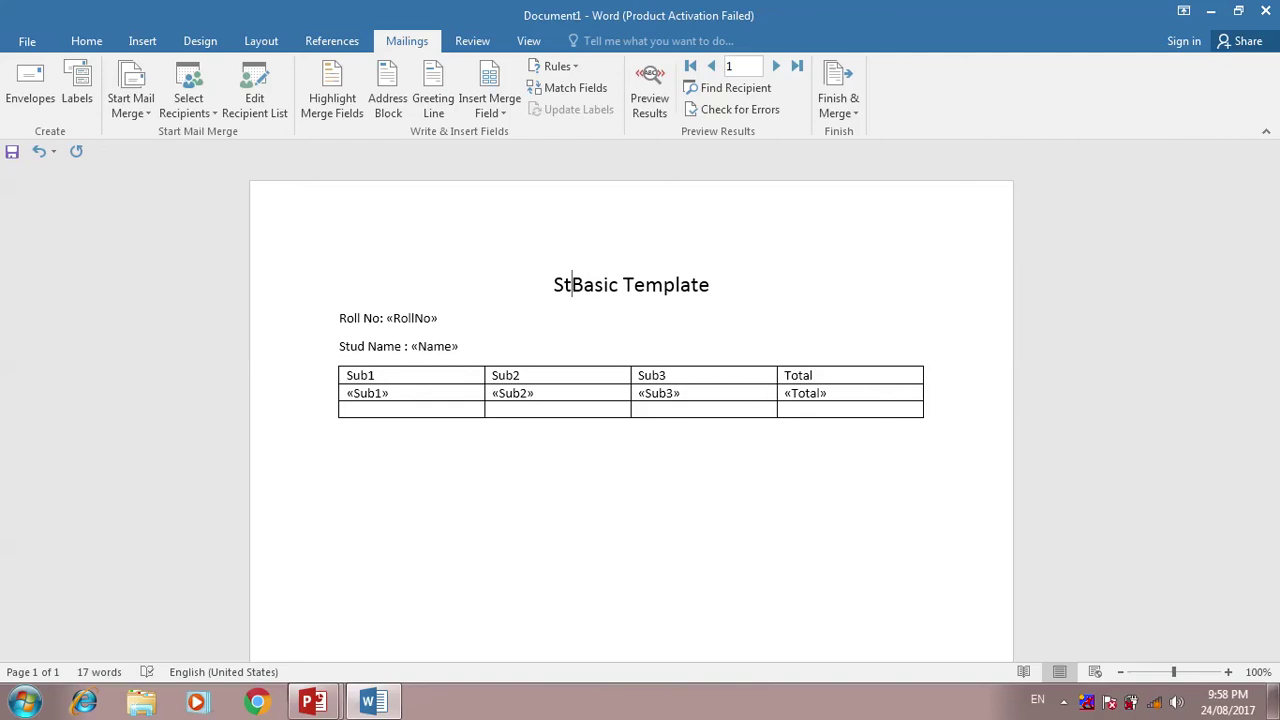
text(udent )
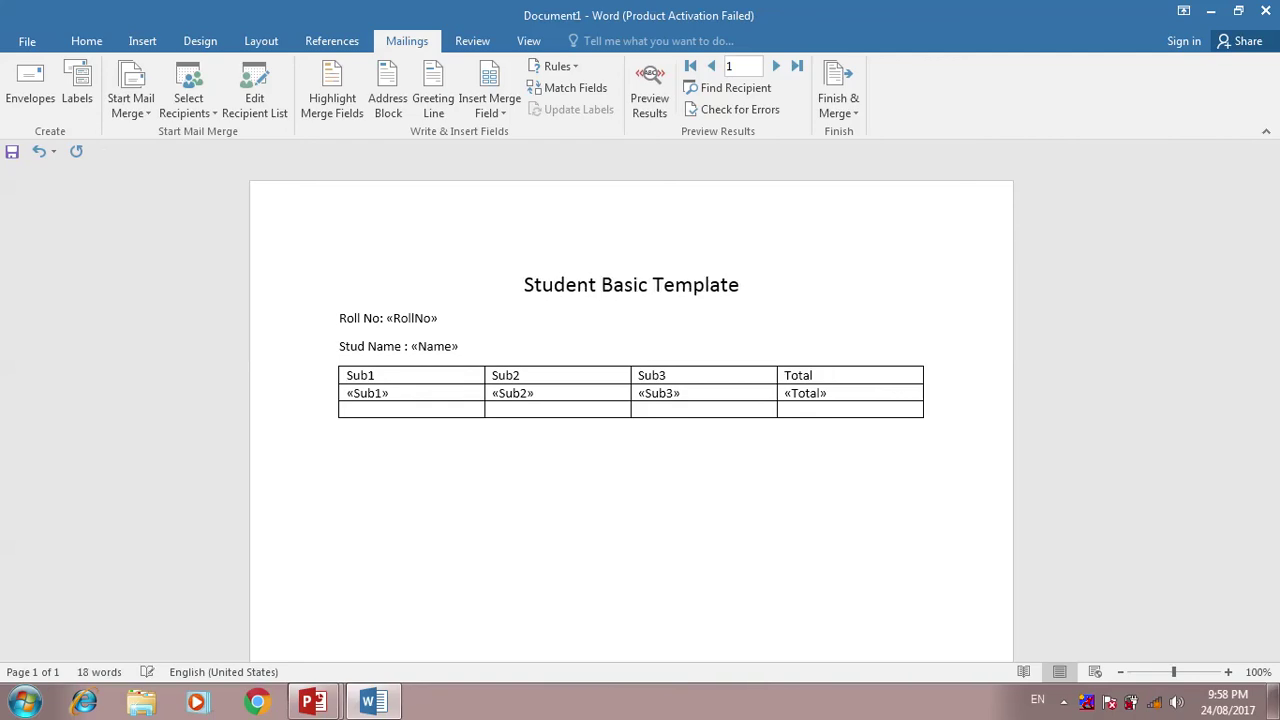
text(Infrom)
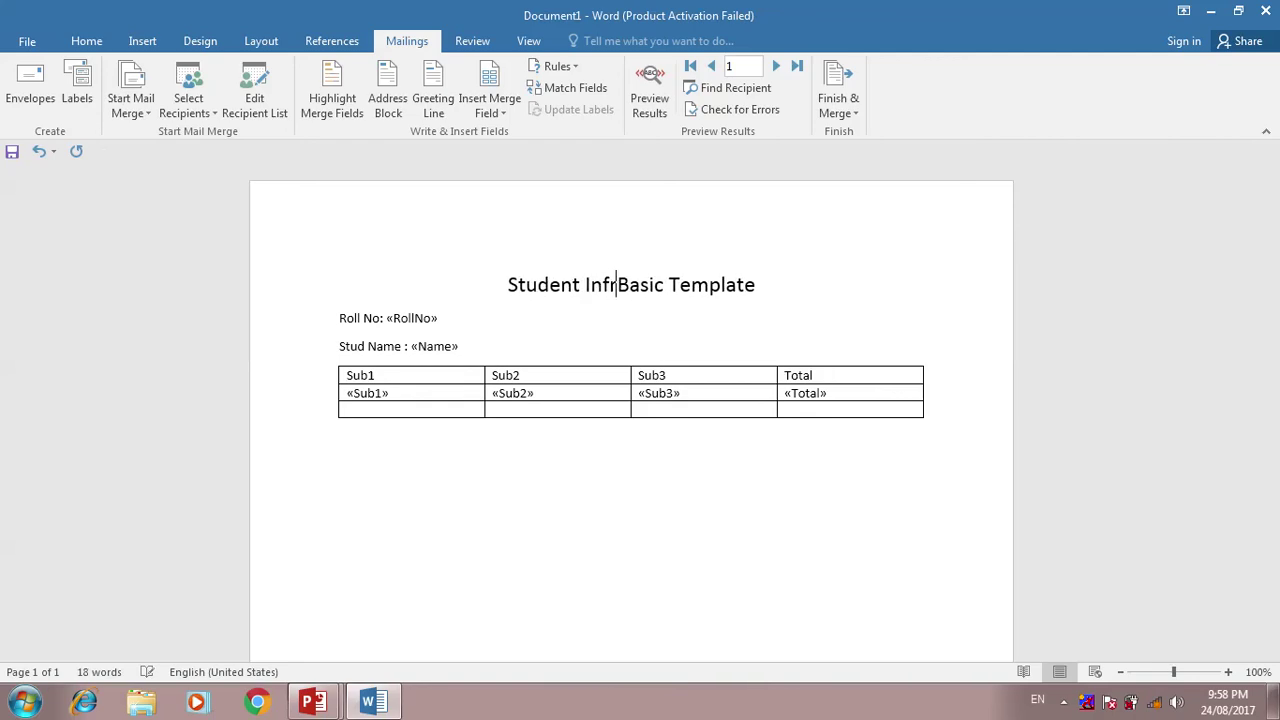
key(BackSpace)
key(BackSpace)
key(BackSpace)
key(BackSpace)
key(BackSpace)
key(BackSpace)
key(BackSpace)
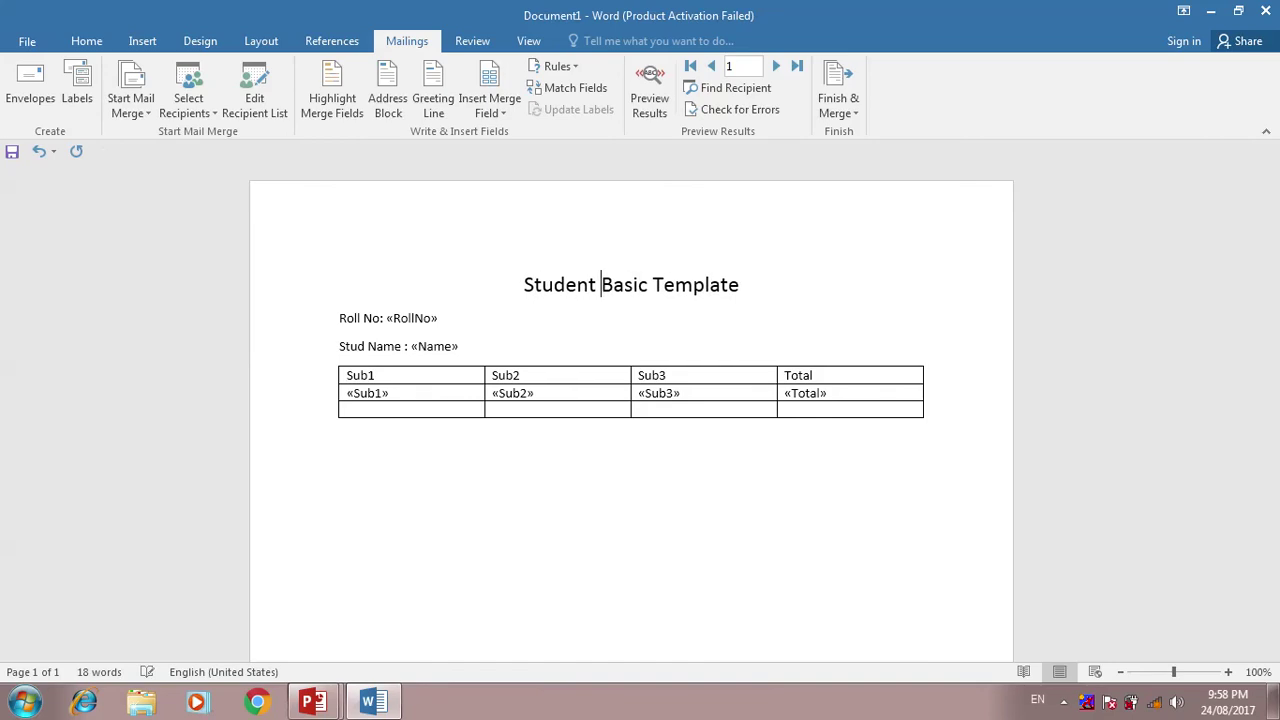
text(Marks)
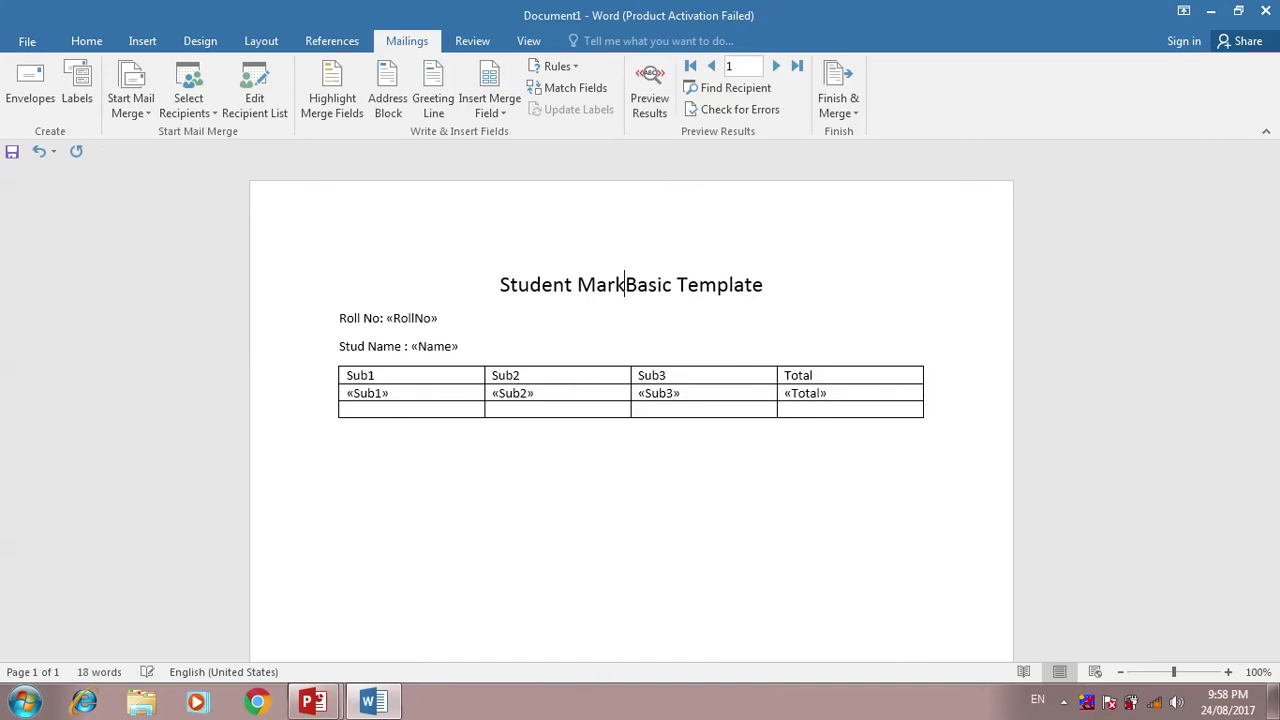
key(BackSpace)
key(BackSpace)
text(In)
text(formation)
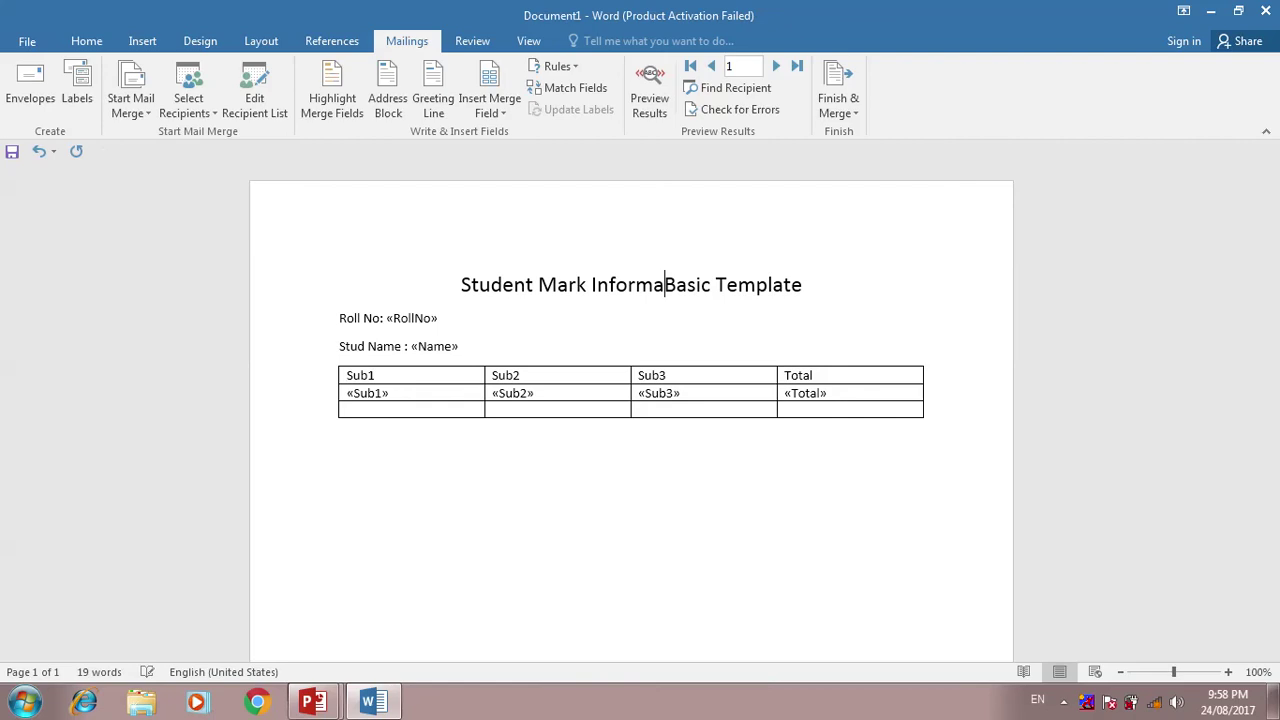
key(Delete)
key(Delete)
key(Delete)
key(Delete)
key(Delete)
key(Delete)
key(Delete)
key(Delete)
key(Delete)
key(Delete)
key(Delete)
key(Delete)
key(Delete)
key(Delete)
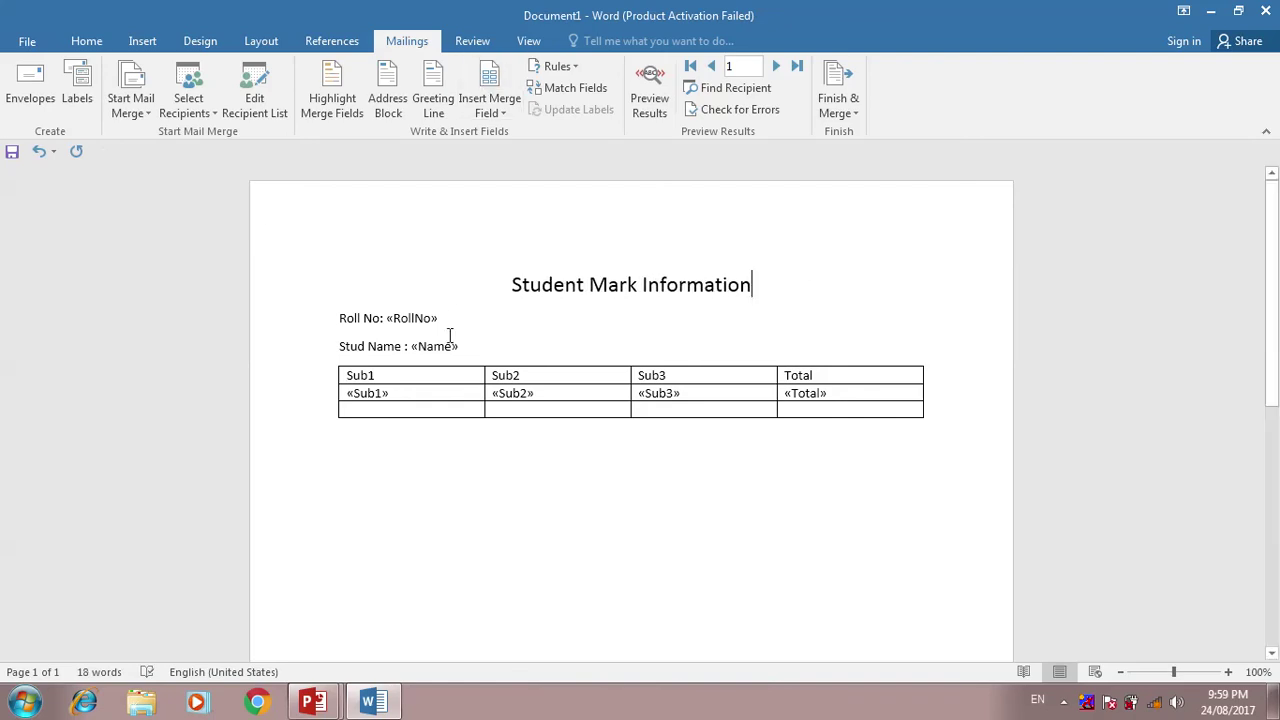
- Preview the merged data and step forward to the fifth student record (marks 17, 25, 23, total 65)
click(653, 100)
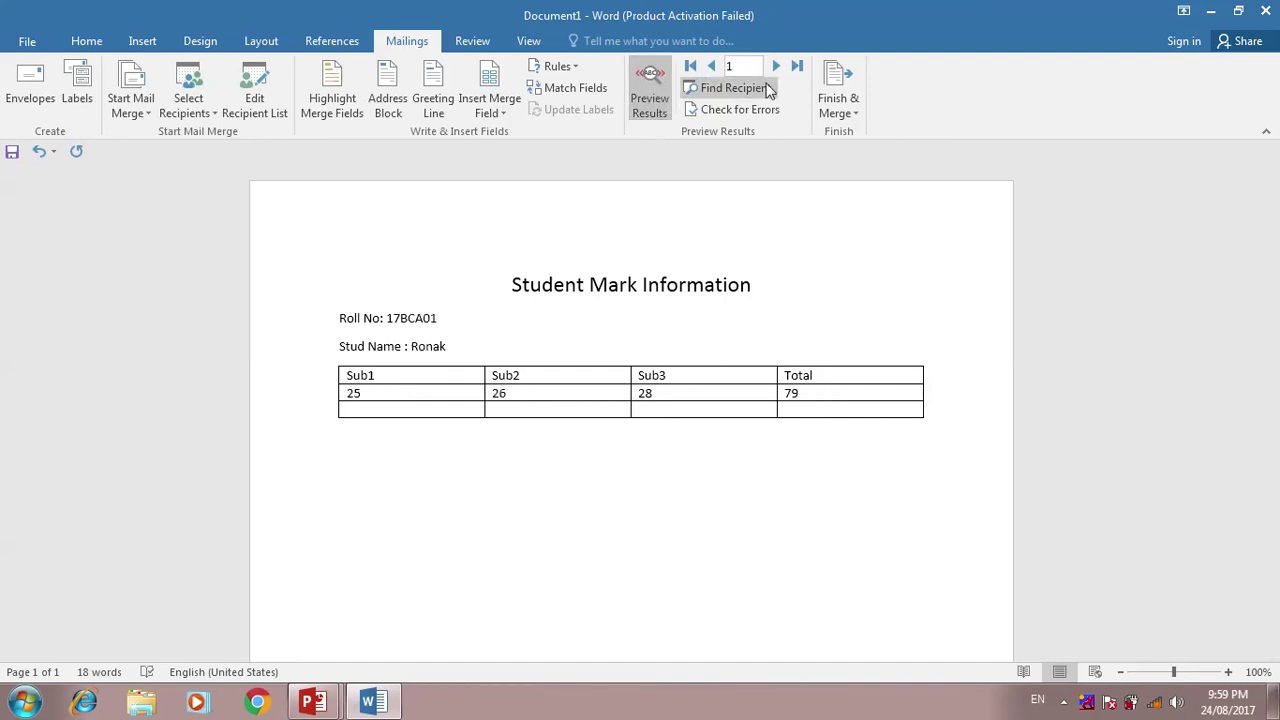
click(779, 66)
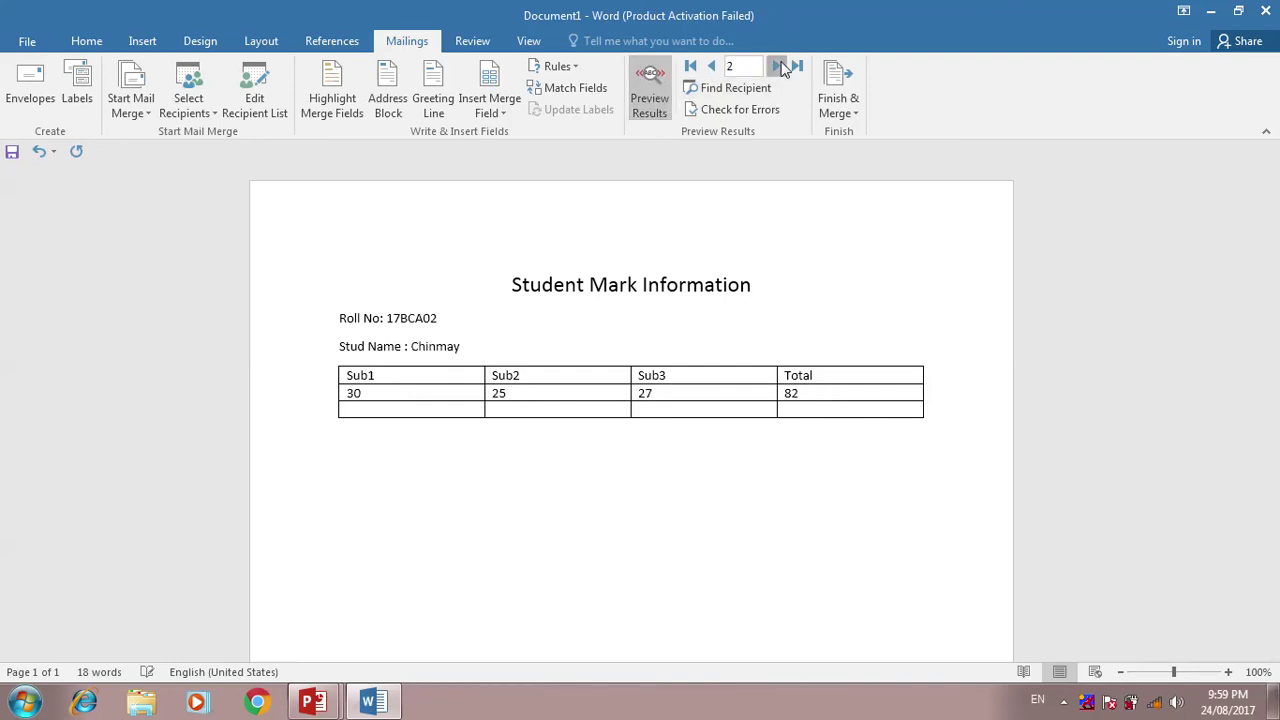
click(779, 66)
click(779, 66)
click(779, 66)
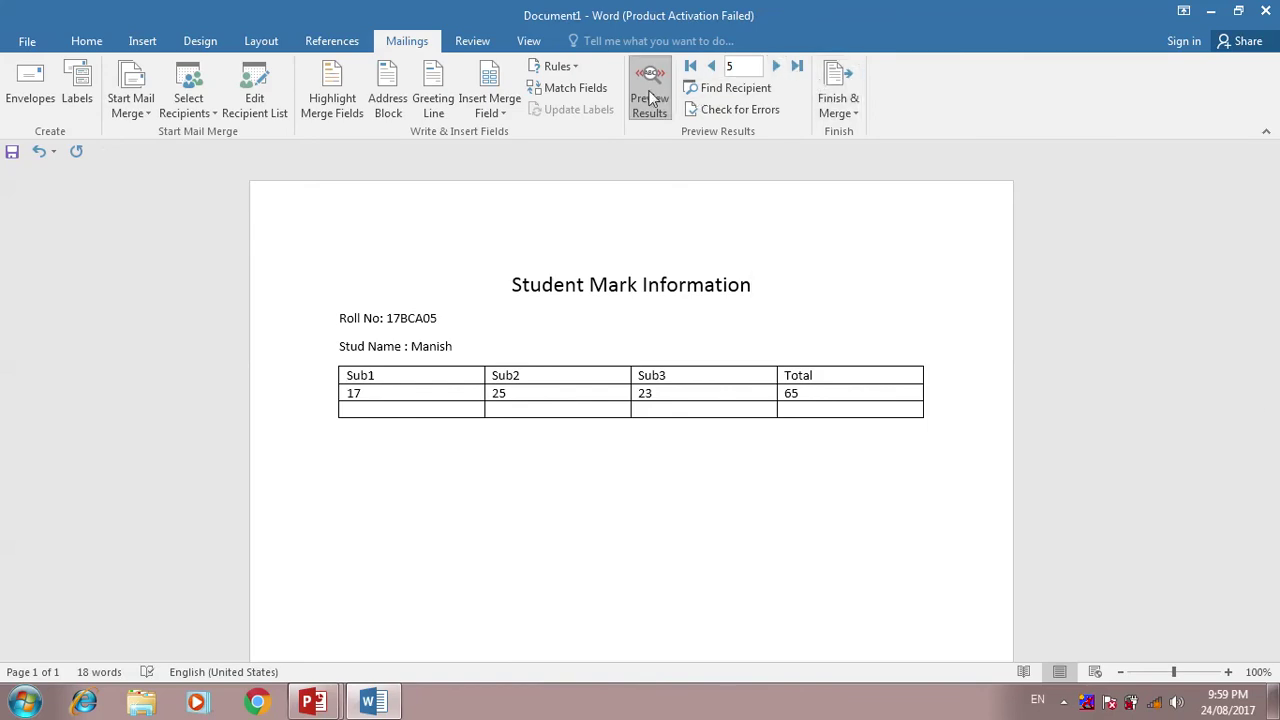
click(841, 106)
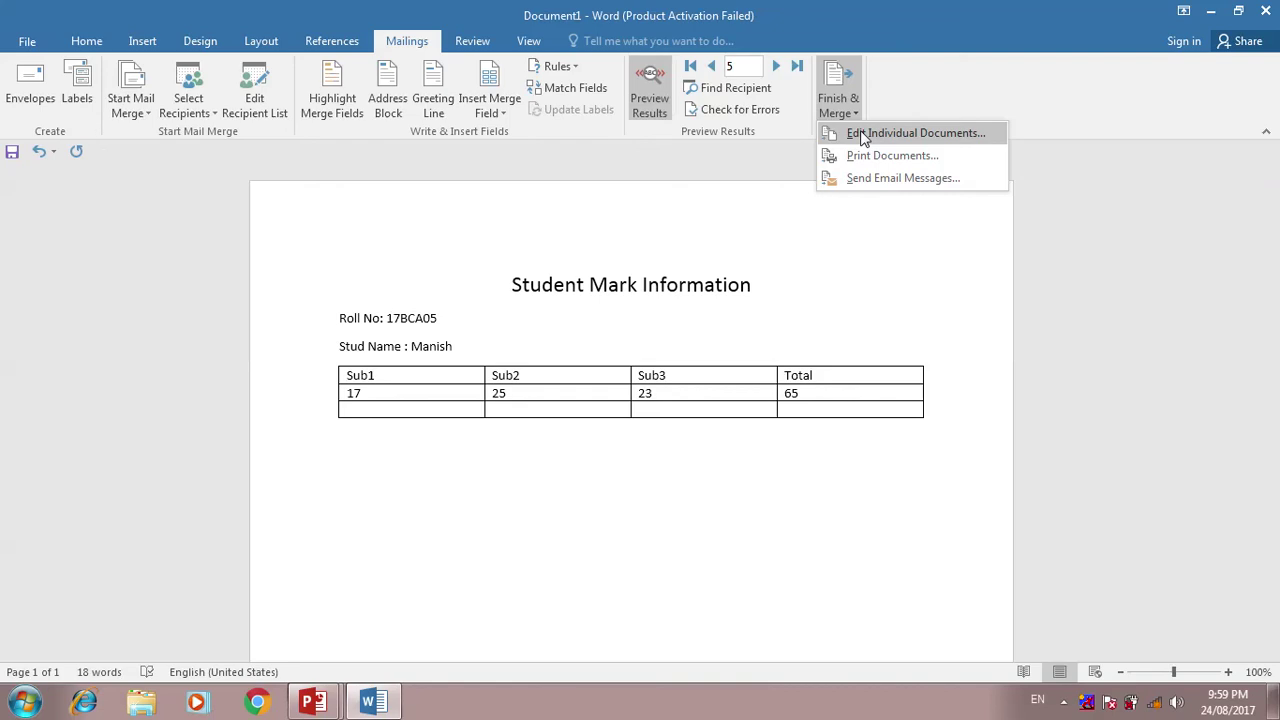
- Merge all records into a new Letters1 document of individual mark sheets
click(863, 137)
click(629, 386)
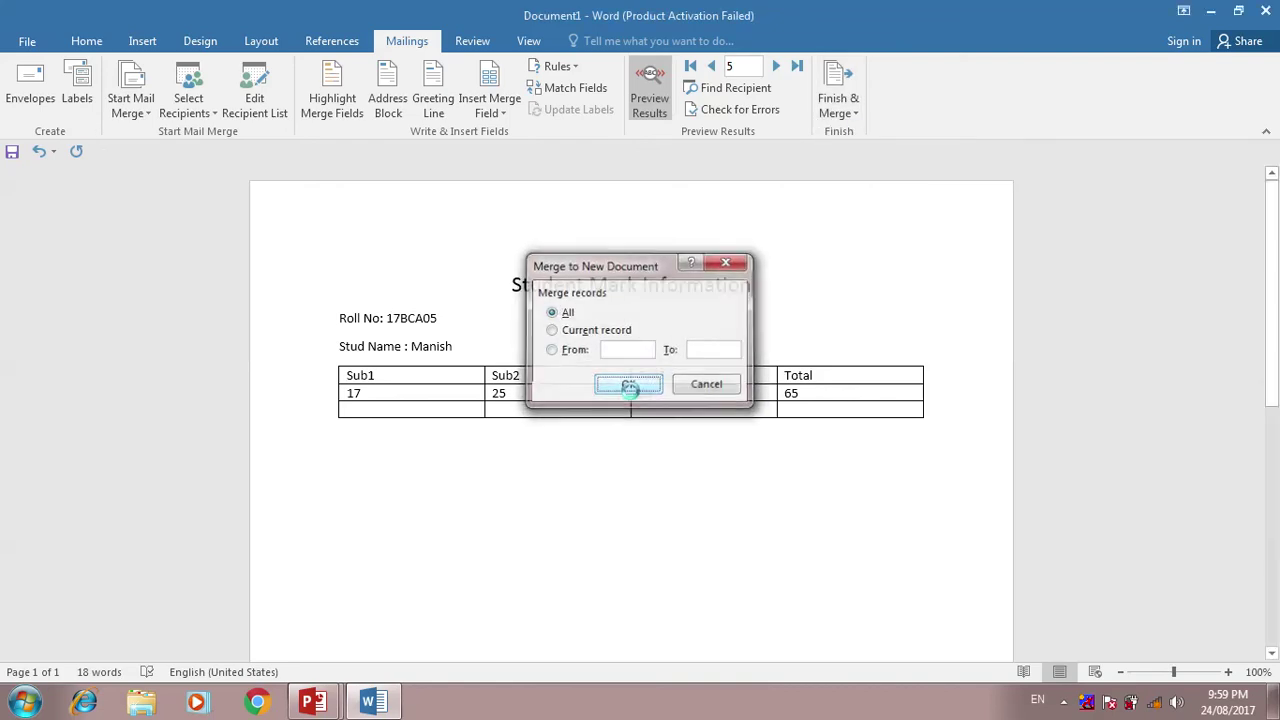
drag(1273, 228, 1274, 200)
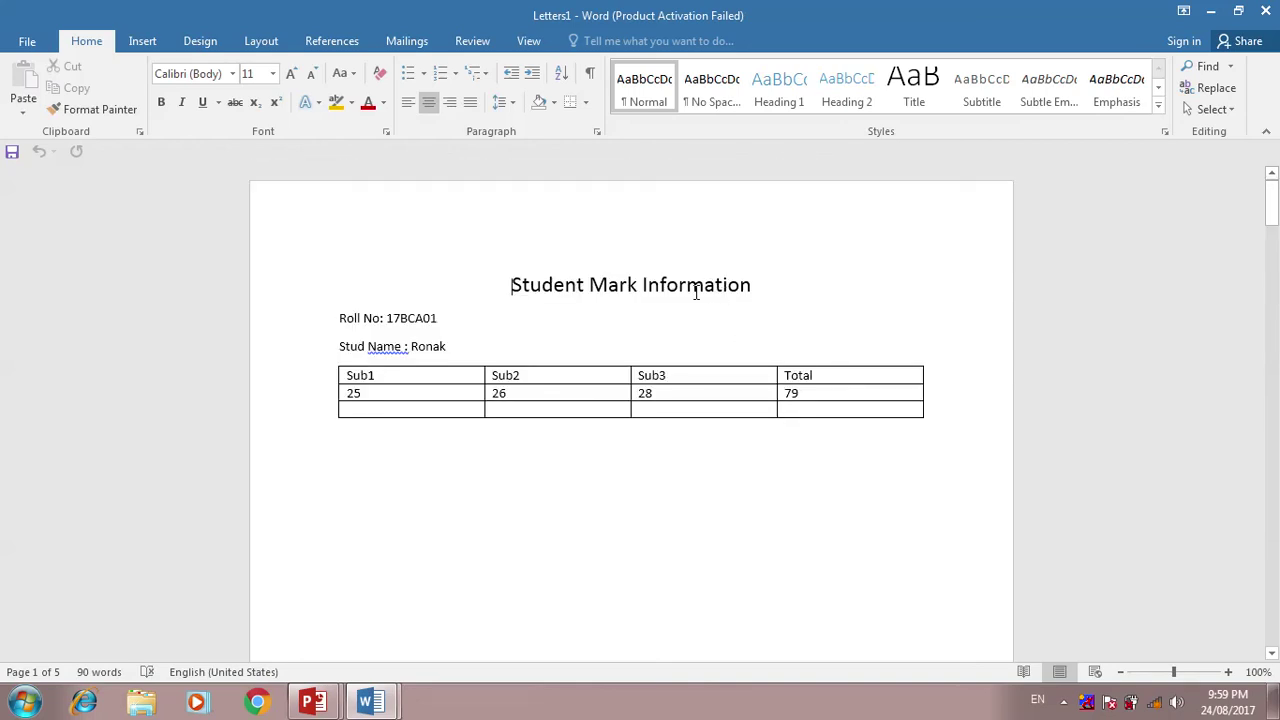
- Compare the Document1 template with the merged Letters1 document, then return to PowerPoint
click(388, 699)
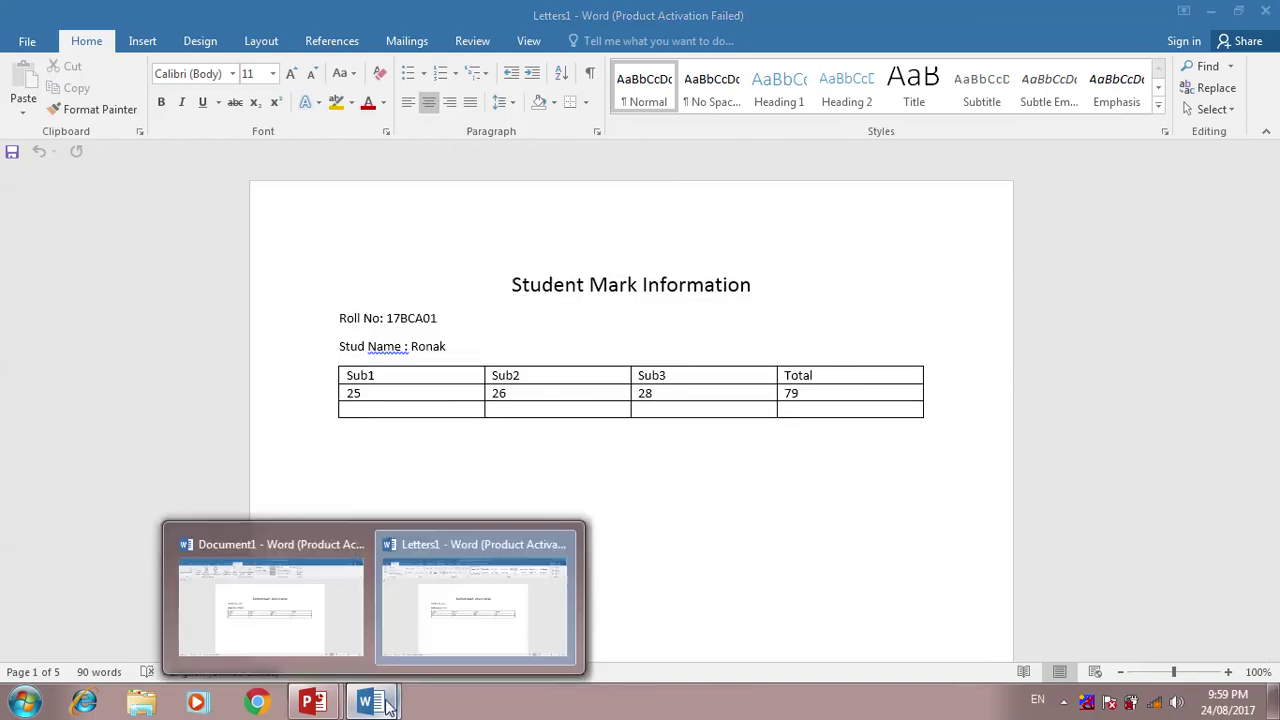
click(327, 603)
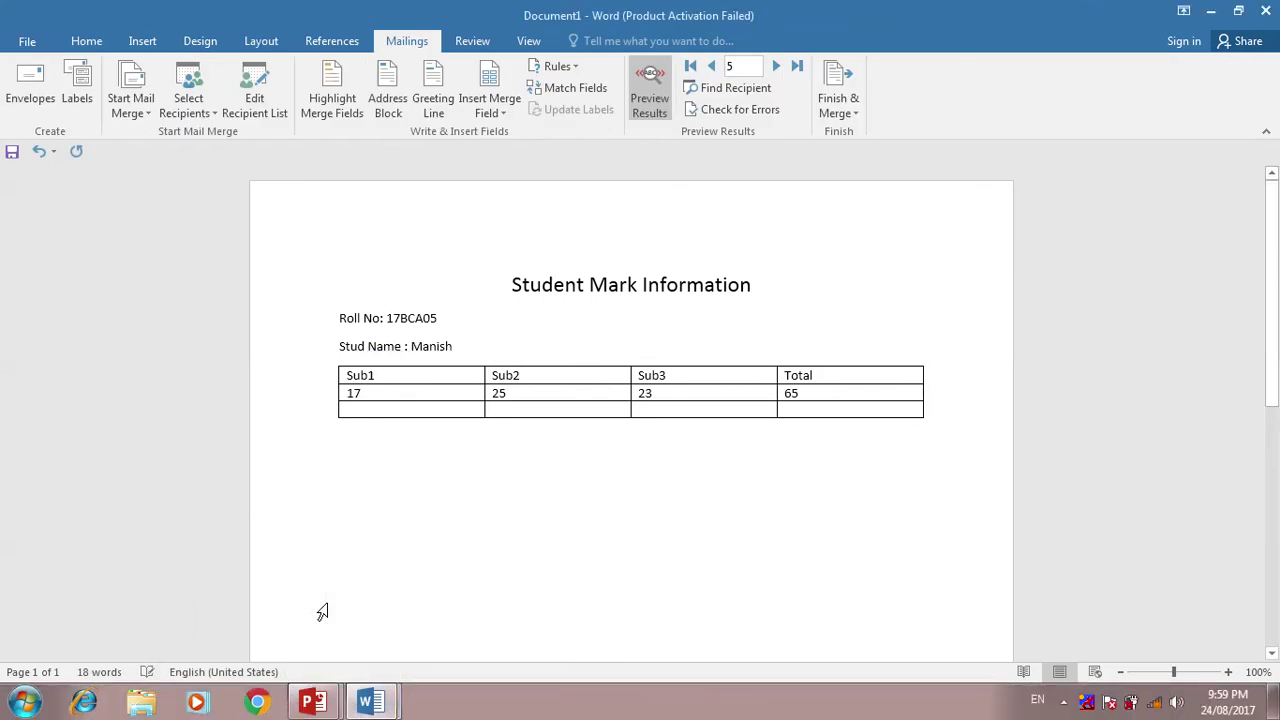
click(380, 700)
click(437, 645)
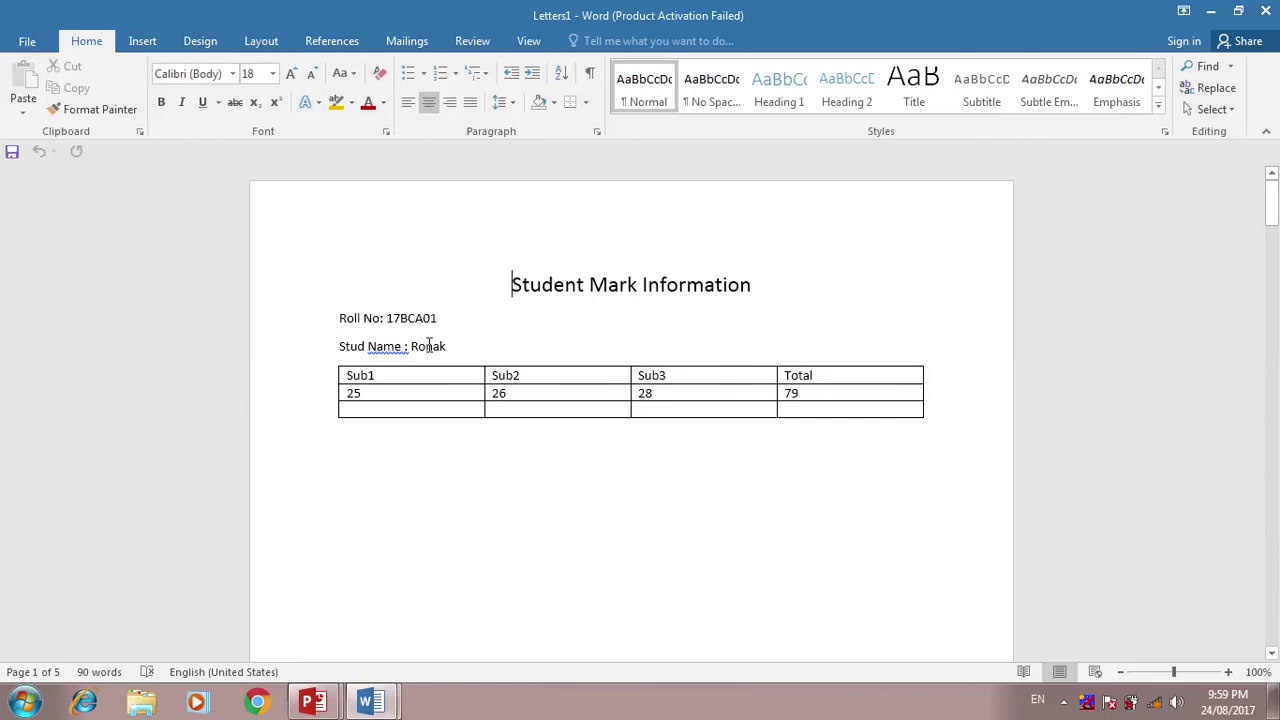
click(405, 346)
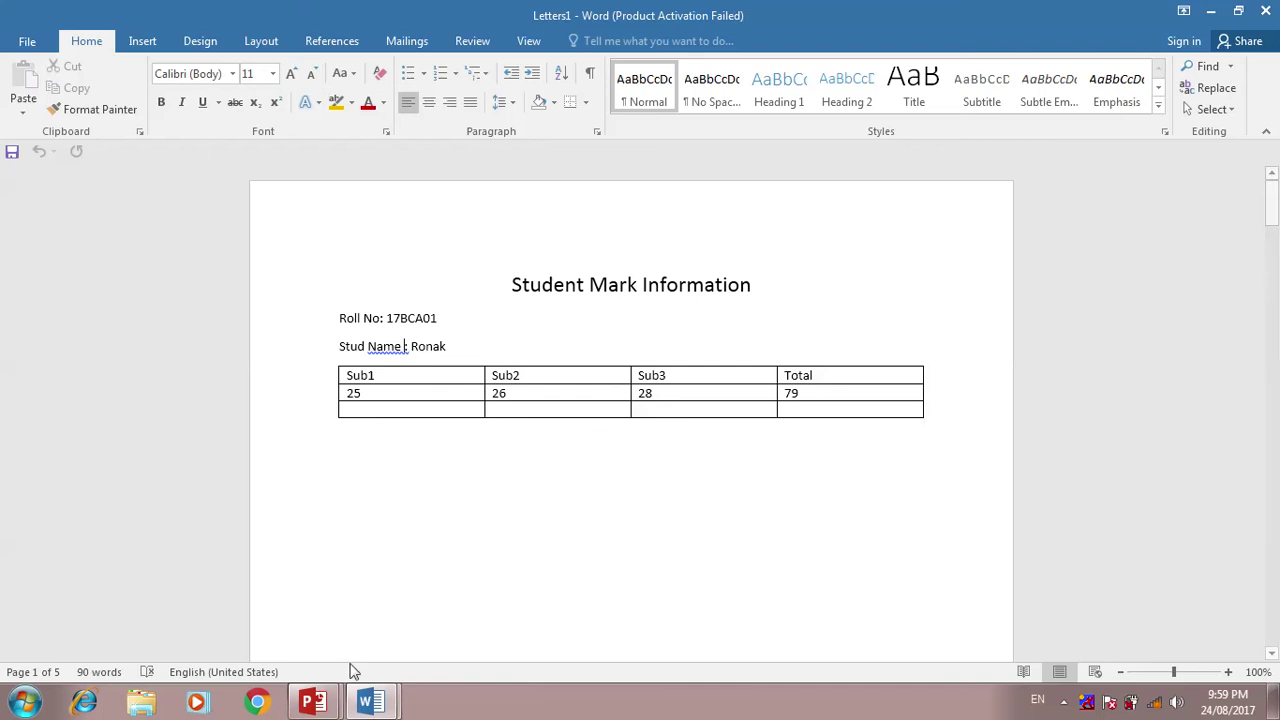
click(313, 702)
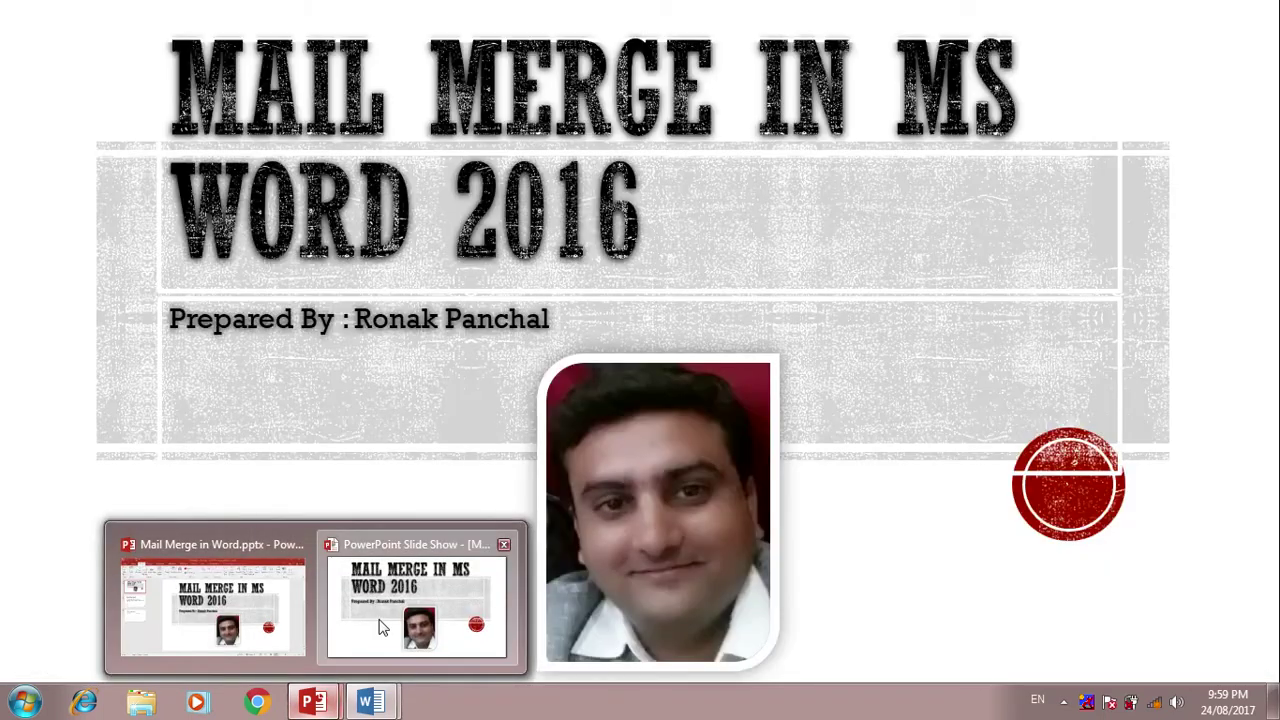